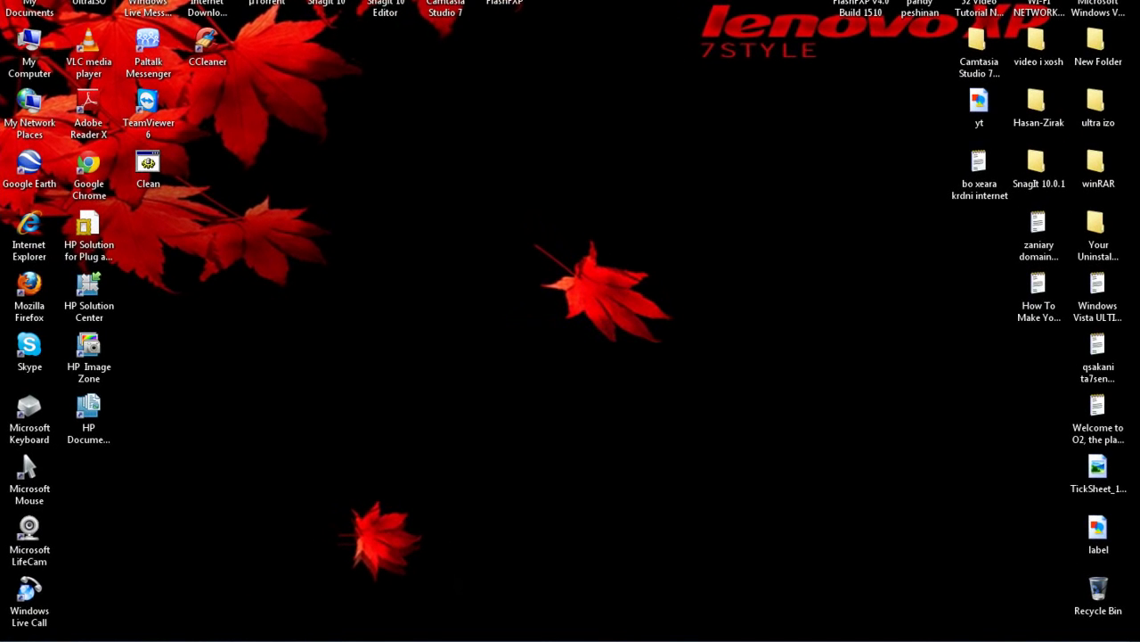
right_click(444, 304)
click(481, 329)
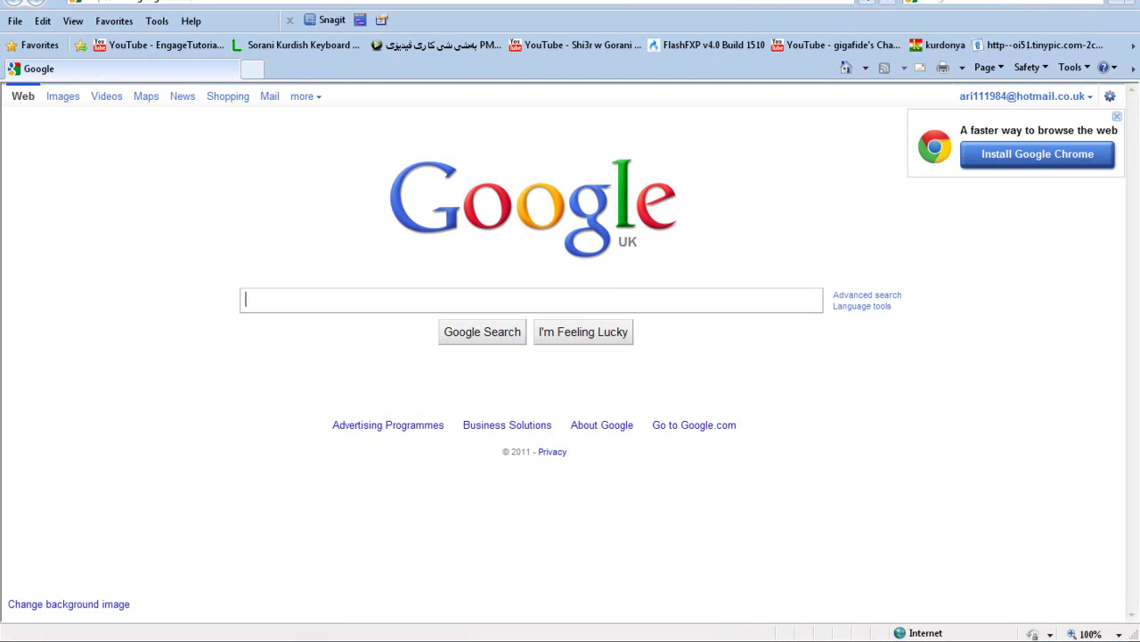
Open Internet Options from the browser, move the dialog over the page, and close it
click(157, 21)
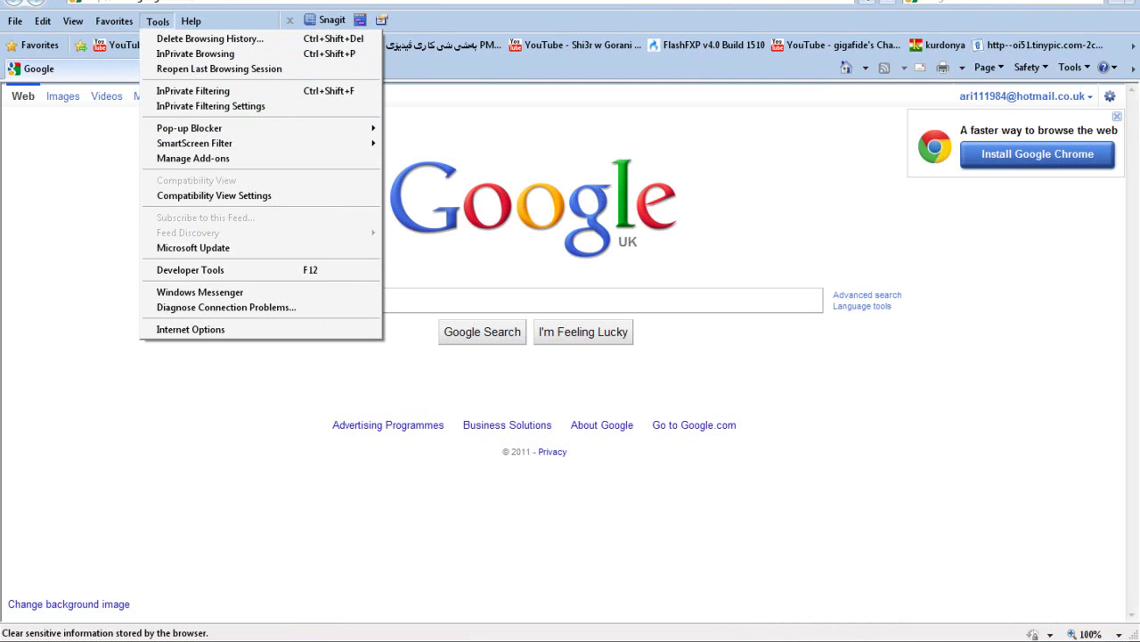
key(Return)
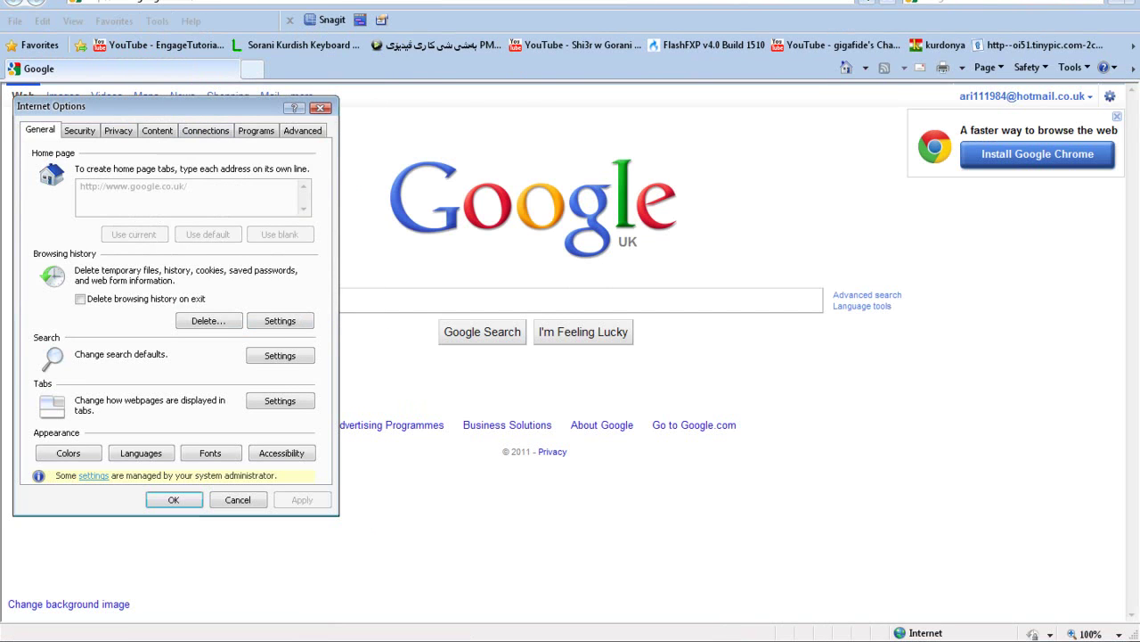
drag(134, 106, 408, 76)
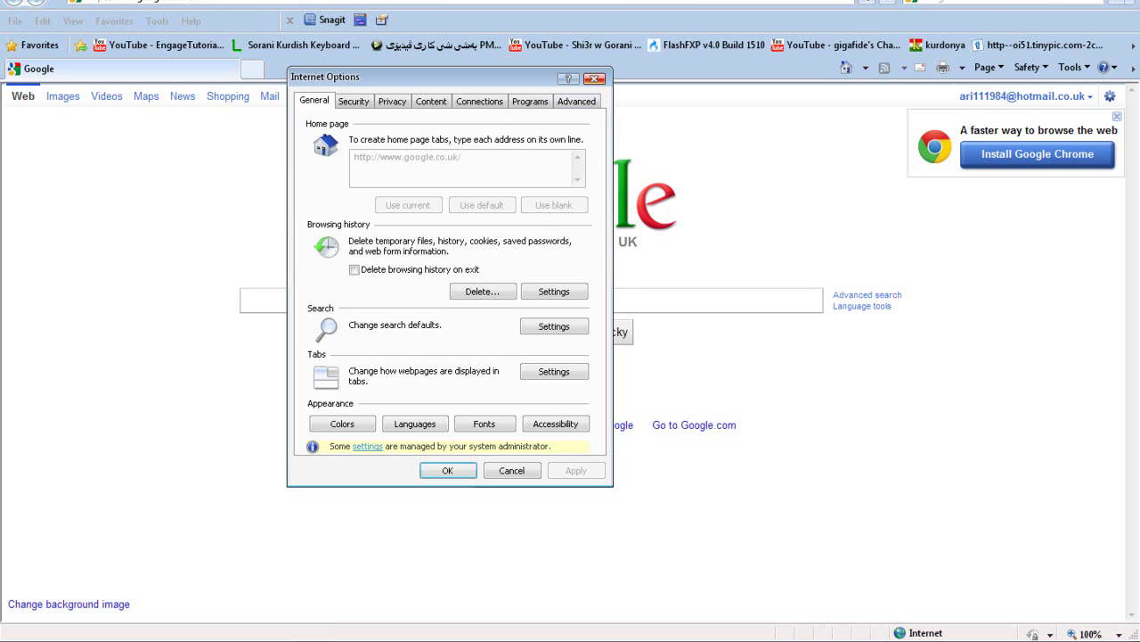
click(594, 78)
View the Internet Properties through the Windows Control Panel, and close both the dialog and the Control Panel
key(super)
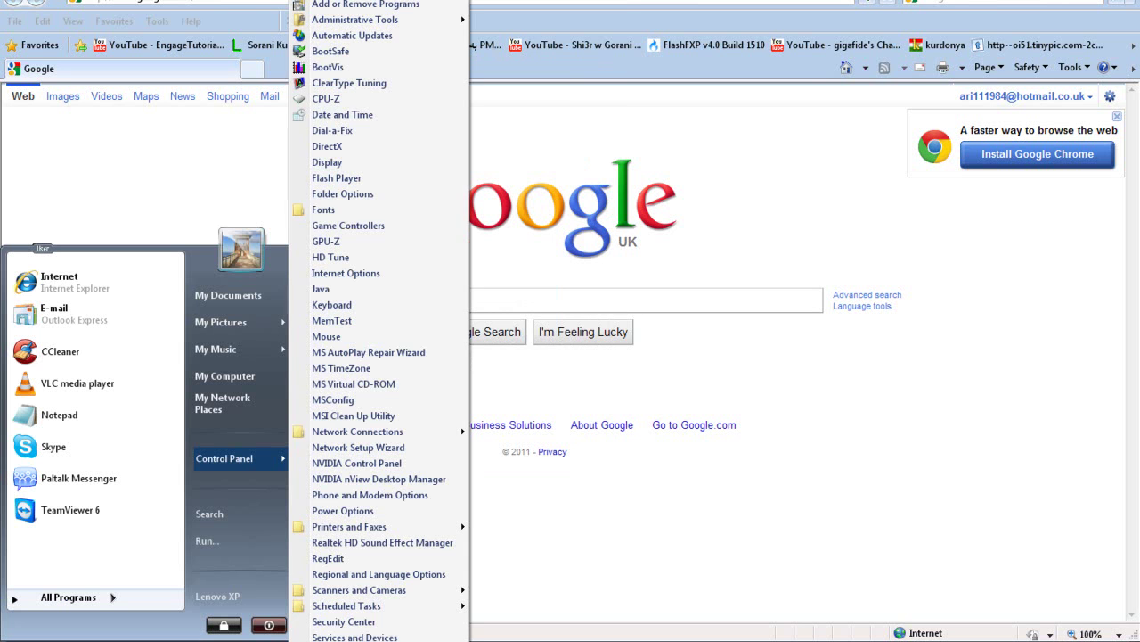
right_click(249, 459)
click(278, 470)
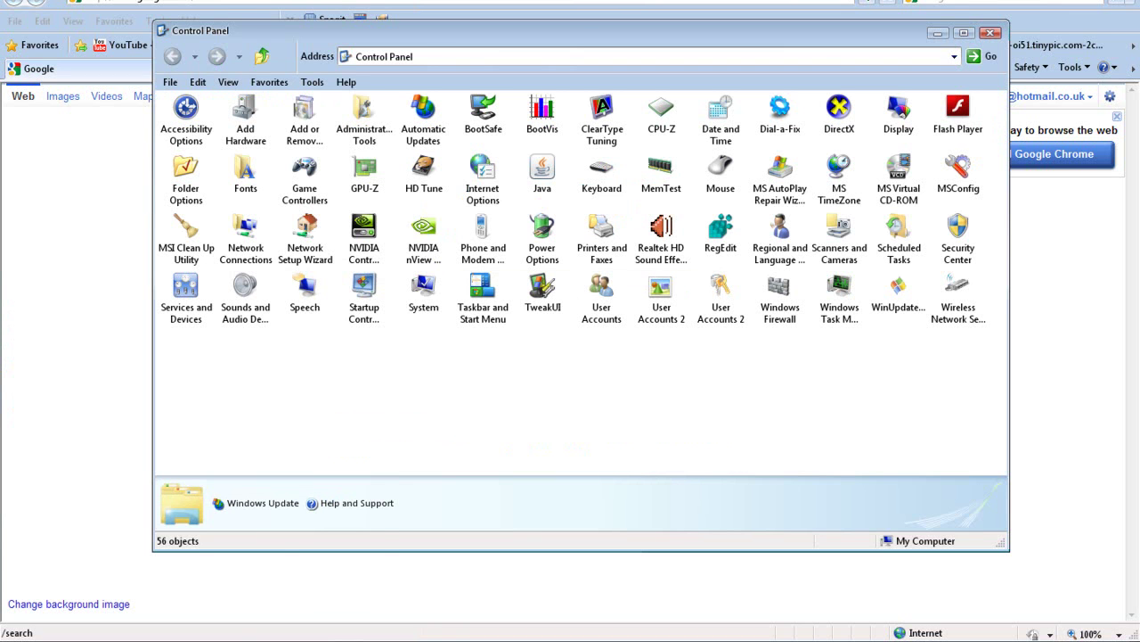
double_click(482, 178)
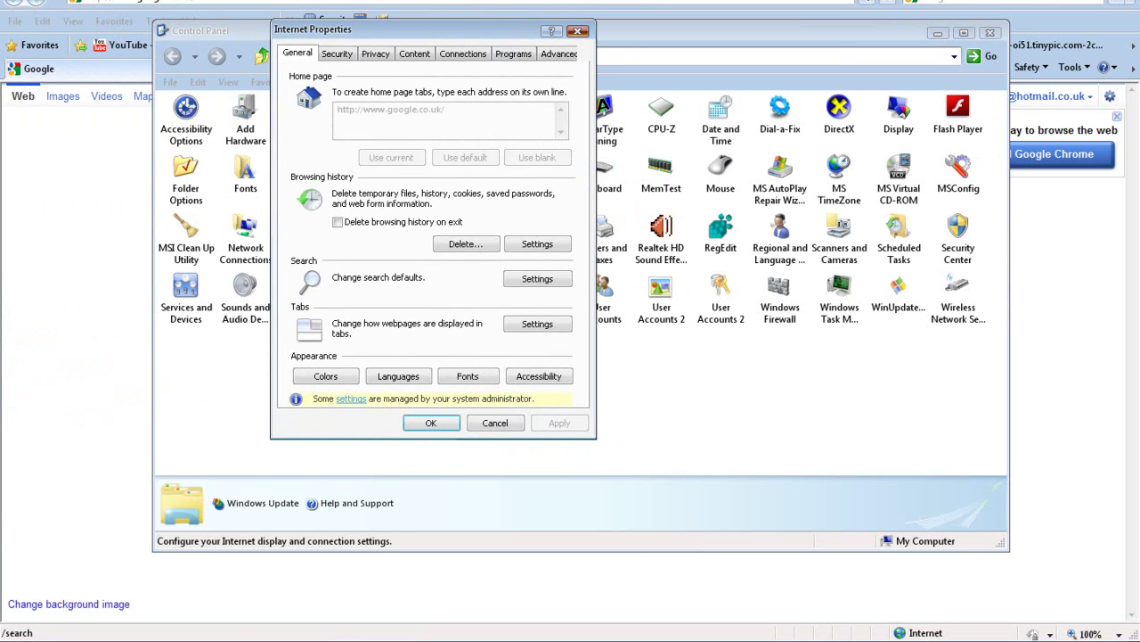
click(578, 31)
key(alt+F4)
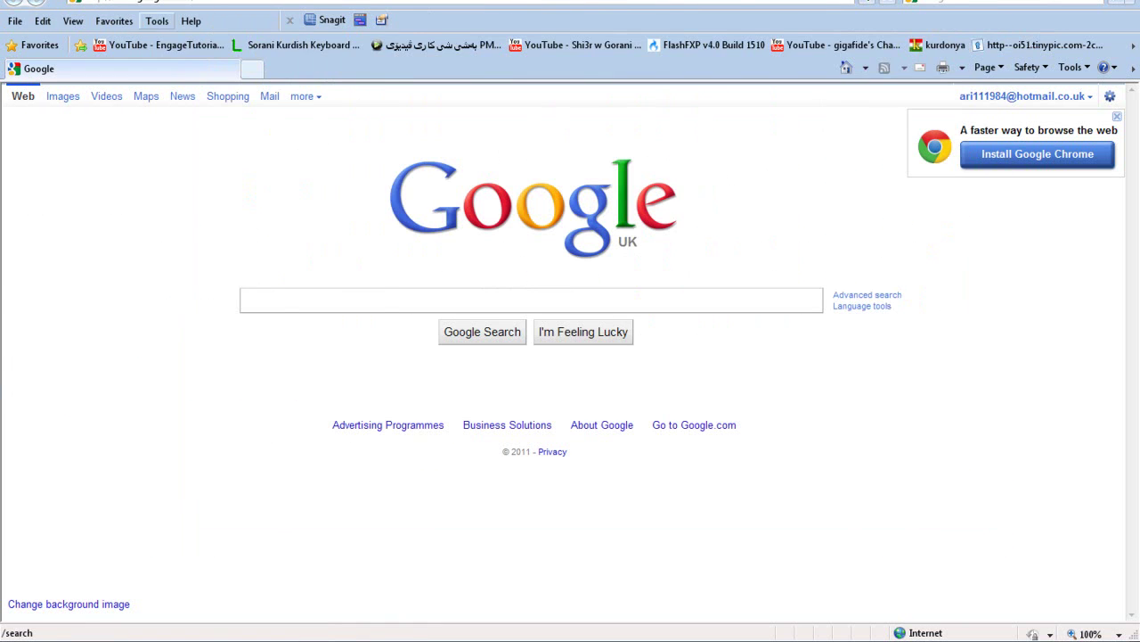
Restore the advanced browser settings in Internet Options to their defaults and apply the change
key(alt+t)
key(Up)
key(Return)
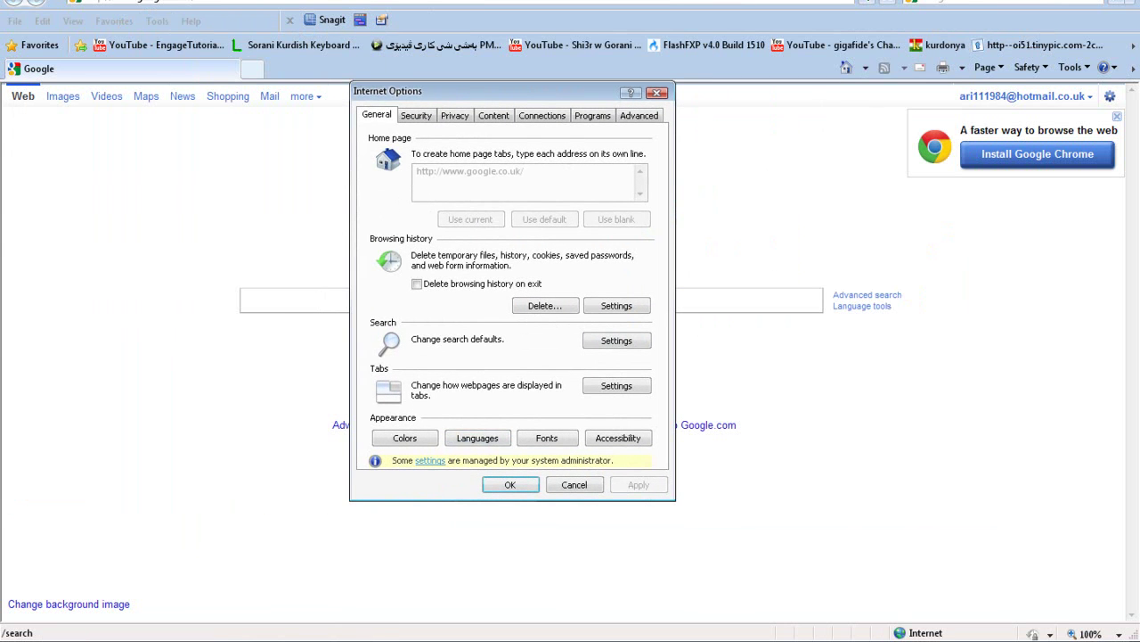
key(ctrl+Tab)
key(ctrl+Tab)
key(ctrl+Tab)
key(ctrl+Tab)
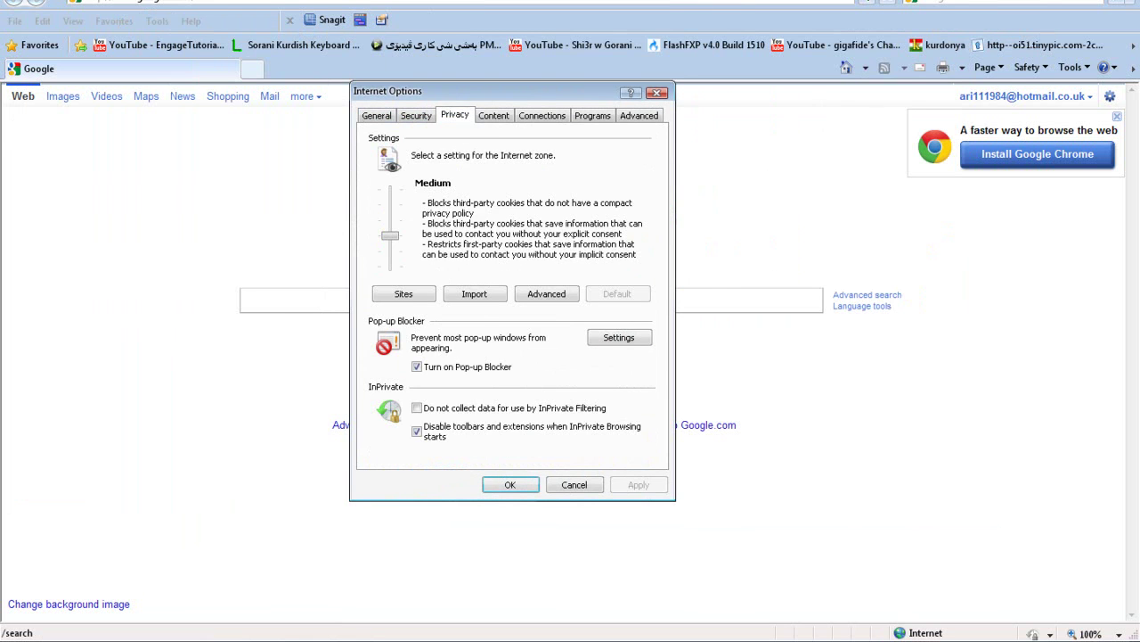
key(ctrl+Tab)
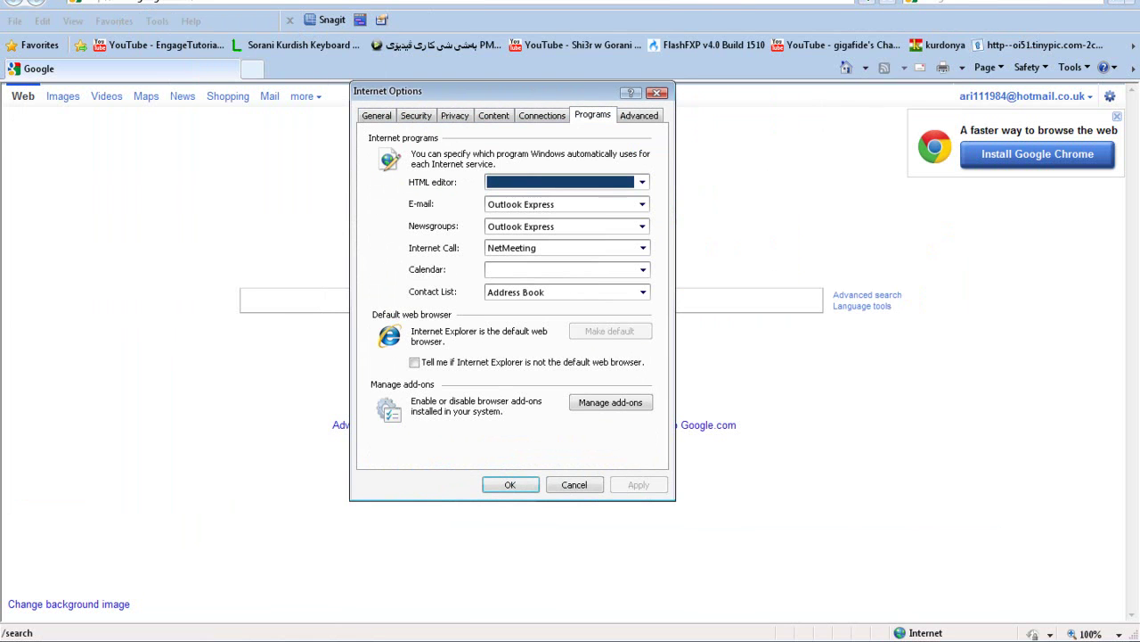
key(ctrl+Tab)
key(ctrl+Tab)
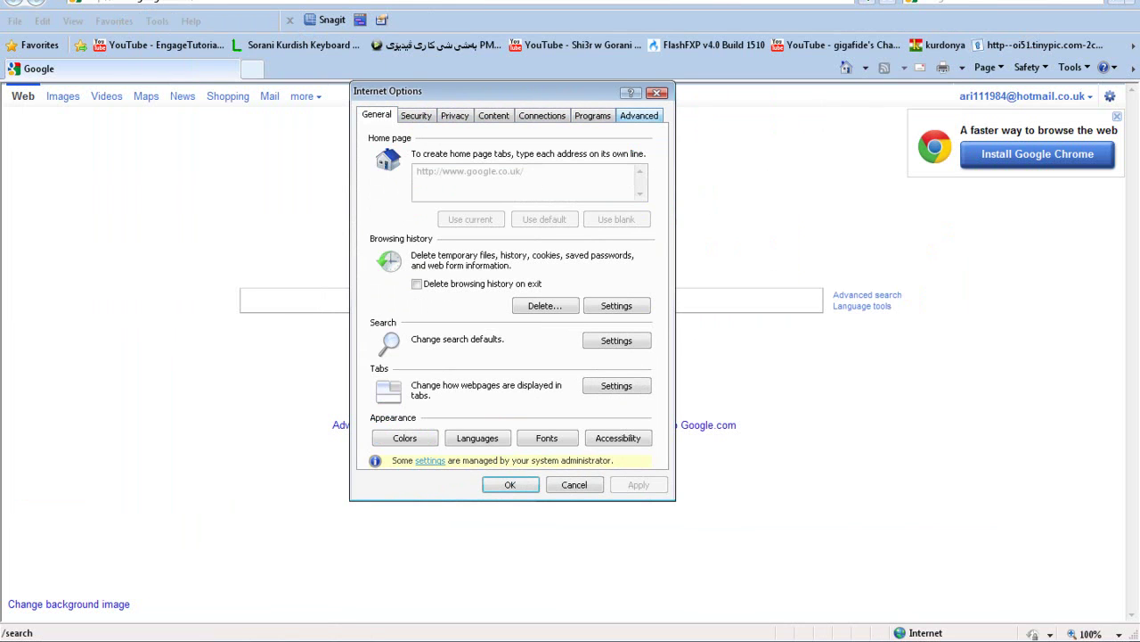
key(ctrl+shift+Tab)
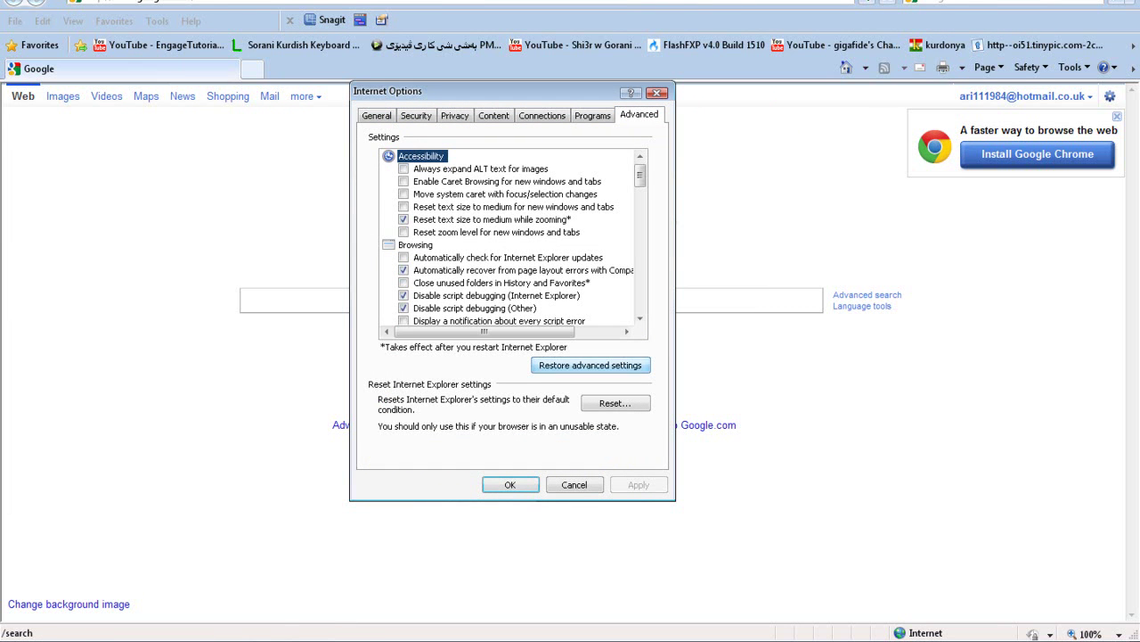
click(590, 364)
click(638, 484)
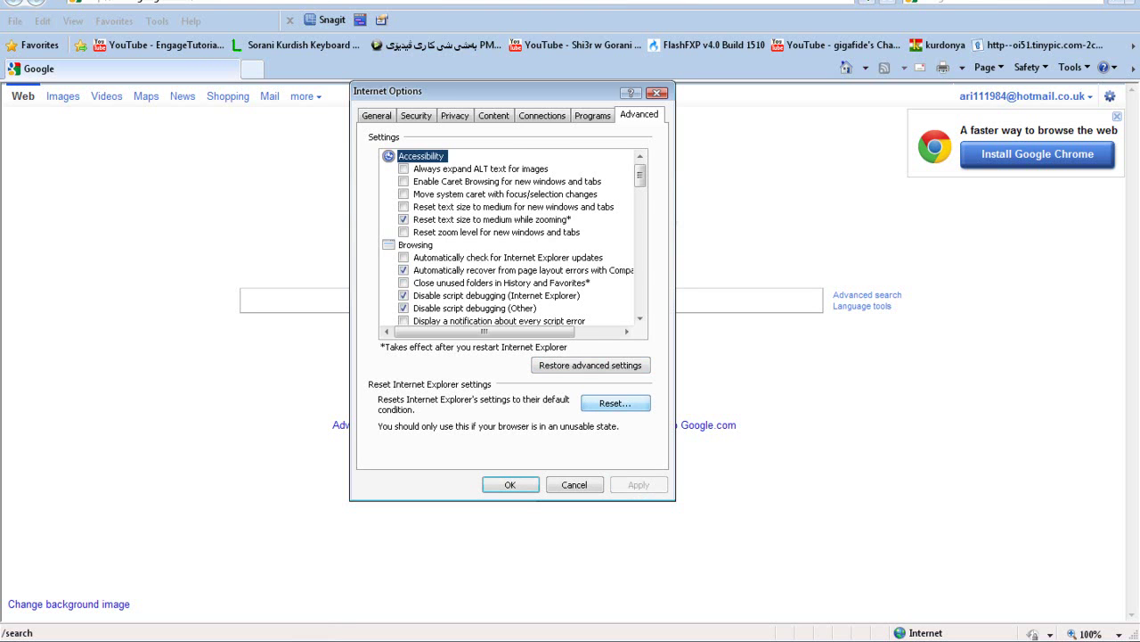
Reset all Internet Explorer settings with Delete personal settings enabled, and close the resulting dialogs
click(615, 403)
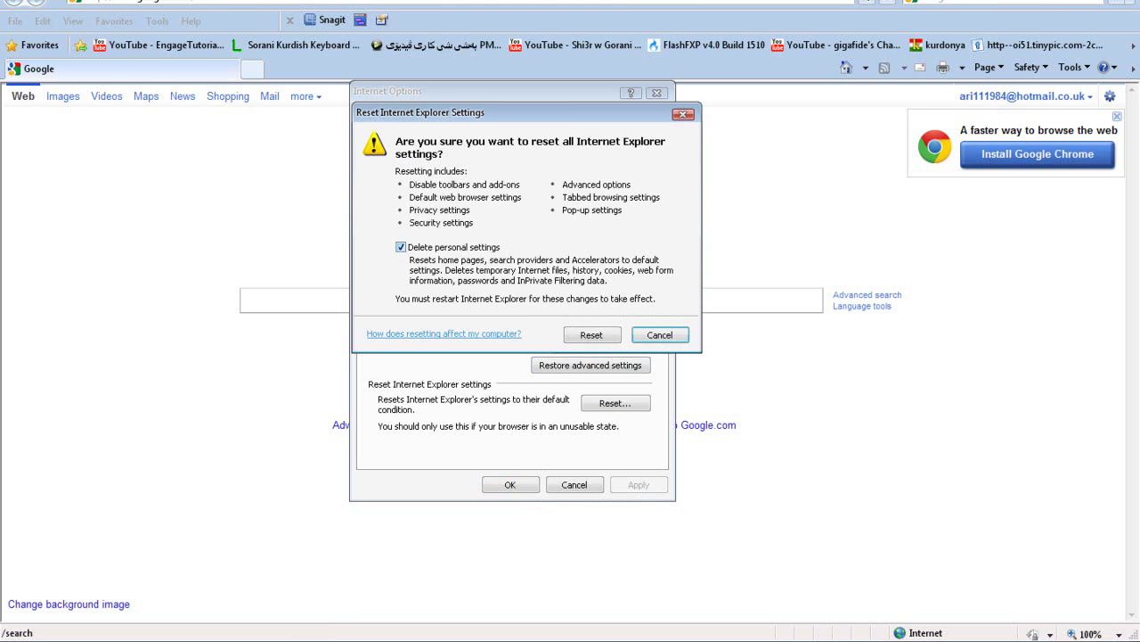
click(592, 335)
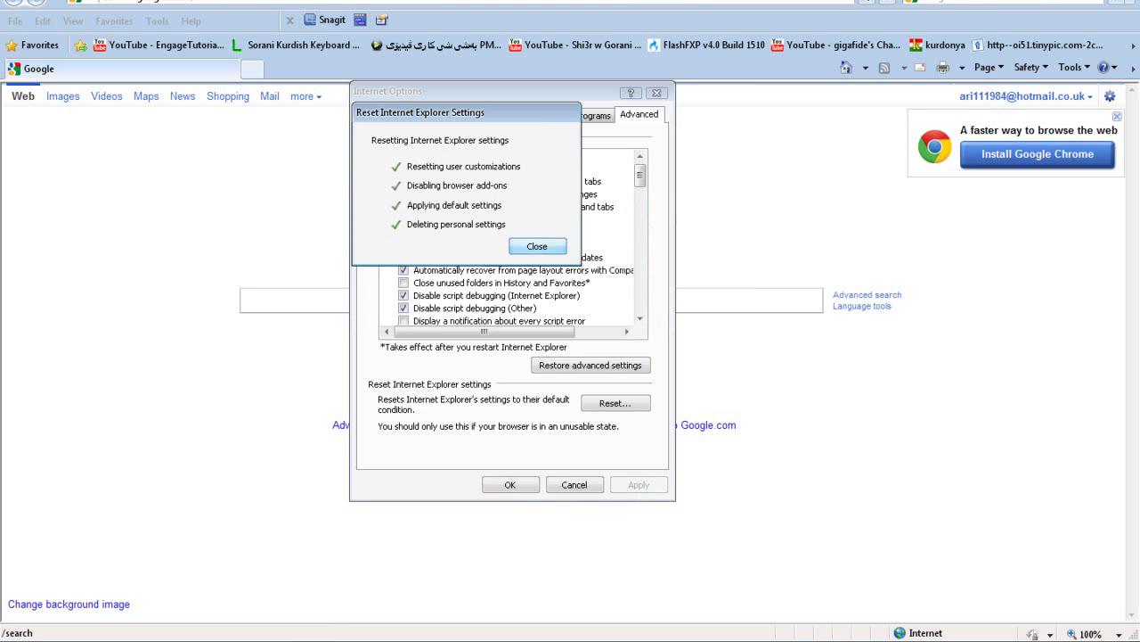
key(Return)
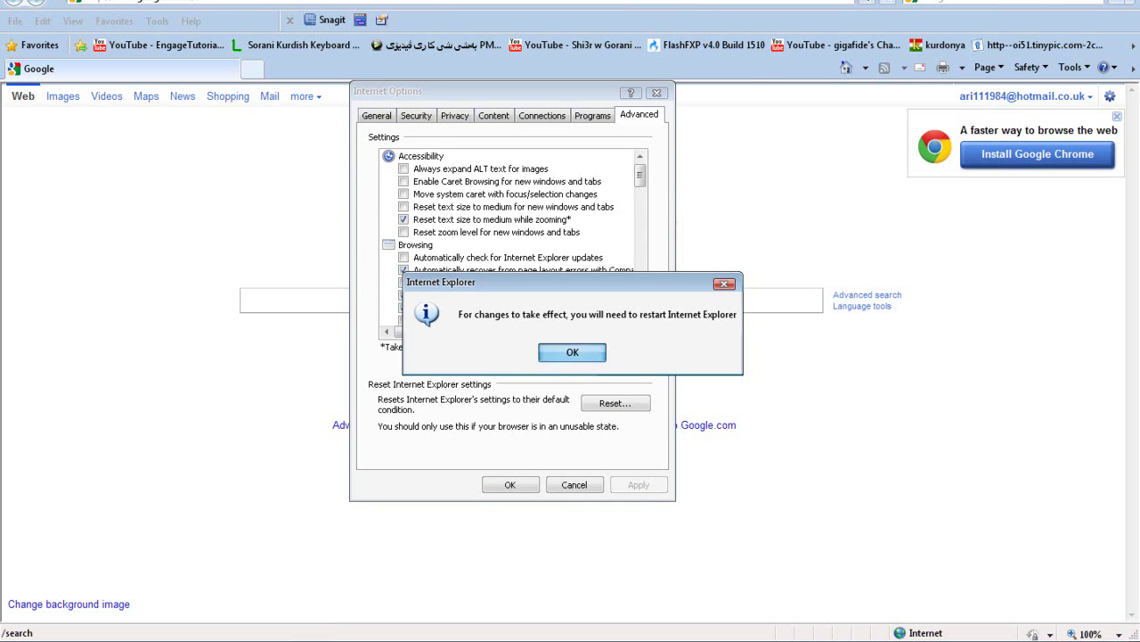
key(Return)
key(Return)
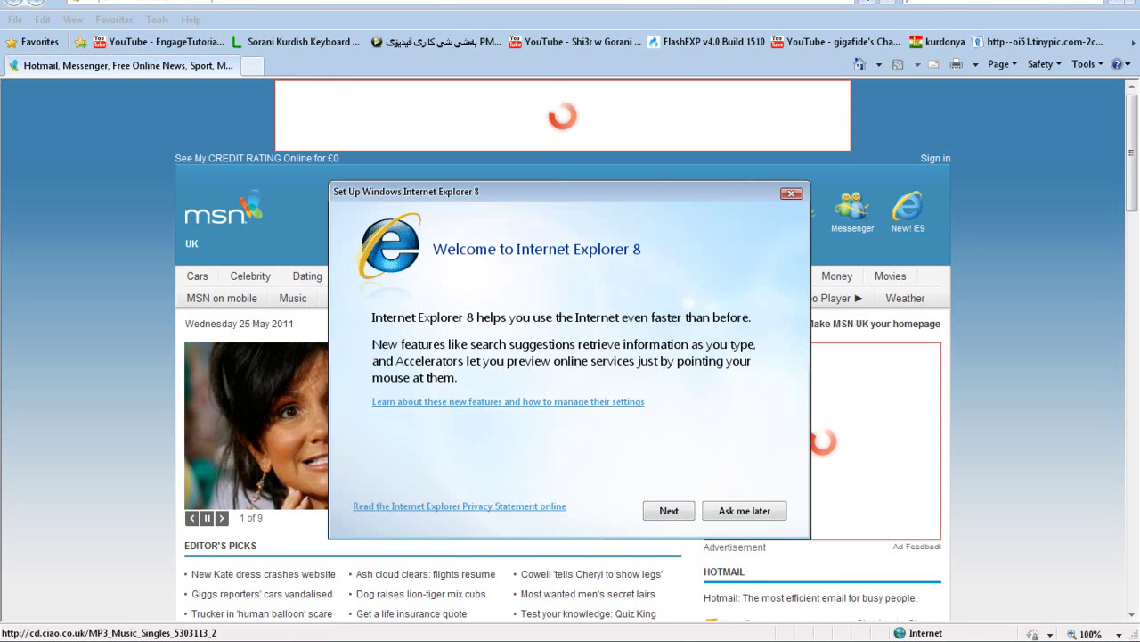
Complete the Internet Explorer 8 setup with Suggested Sites turned on and express settings, and close the welcome page
key(Return)
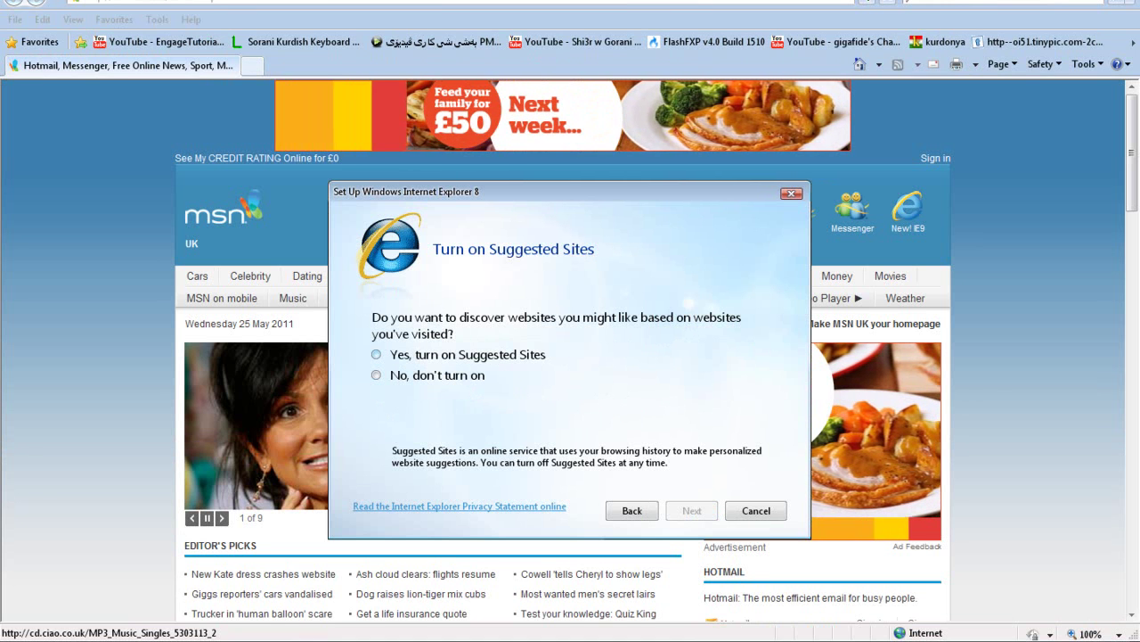
click(376, 354)
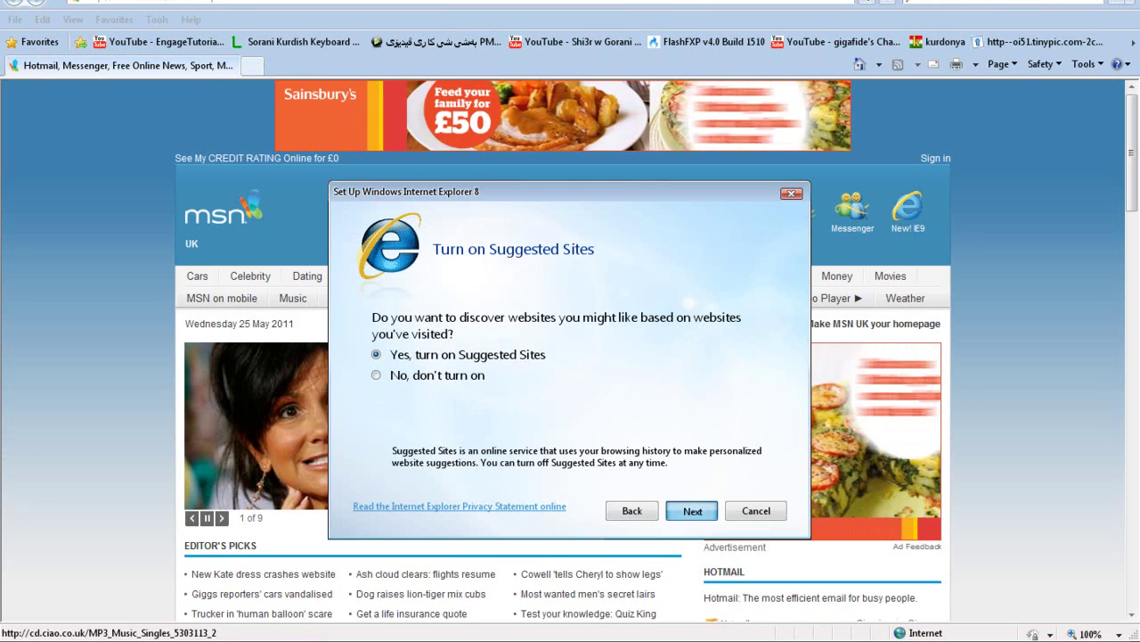
key(Return)
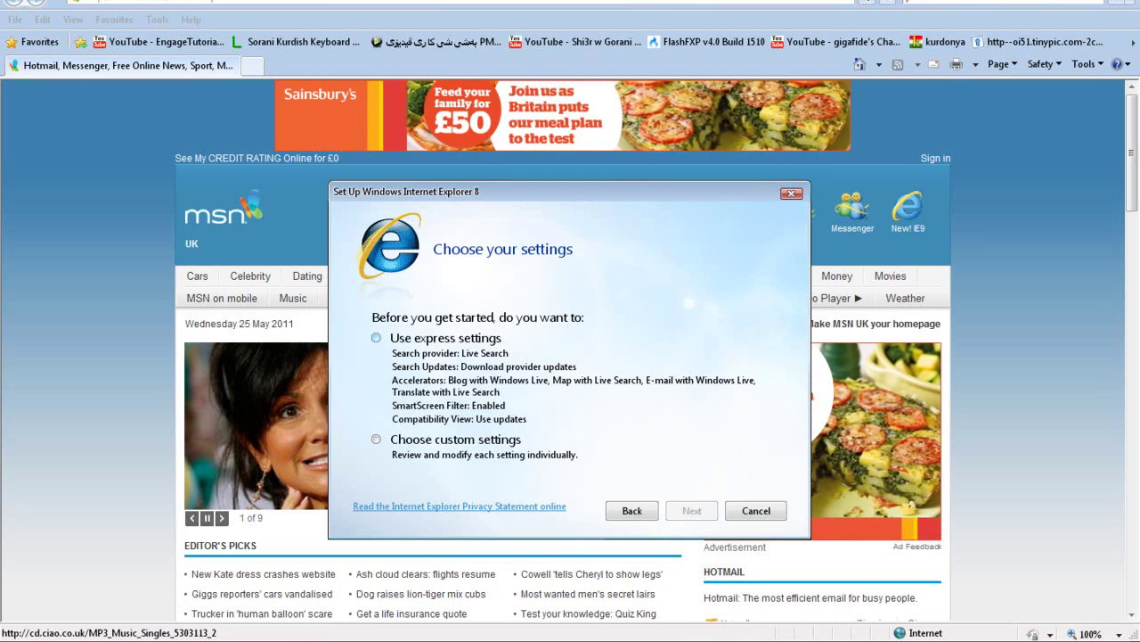
click(376, 337)
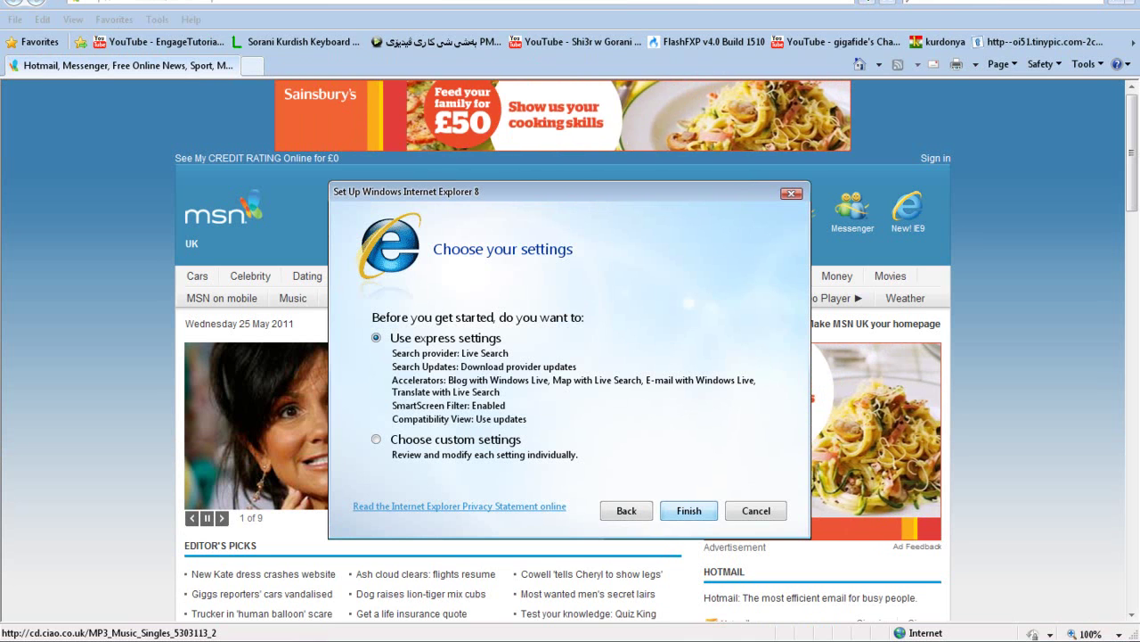
key(Return)
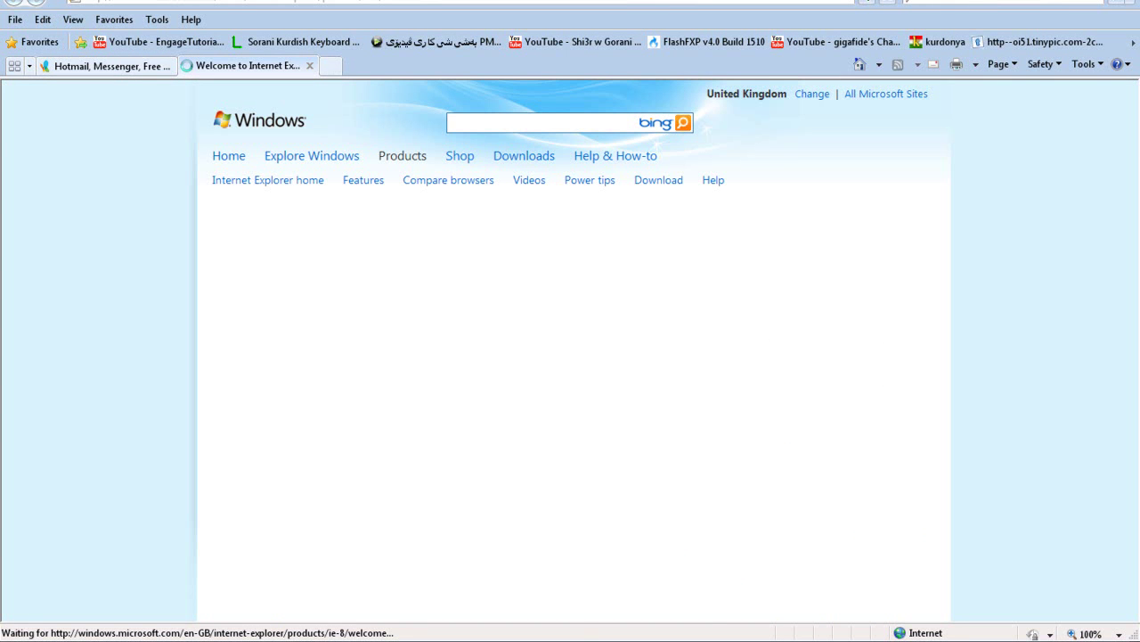
click(309, 65)
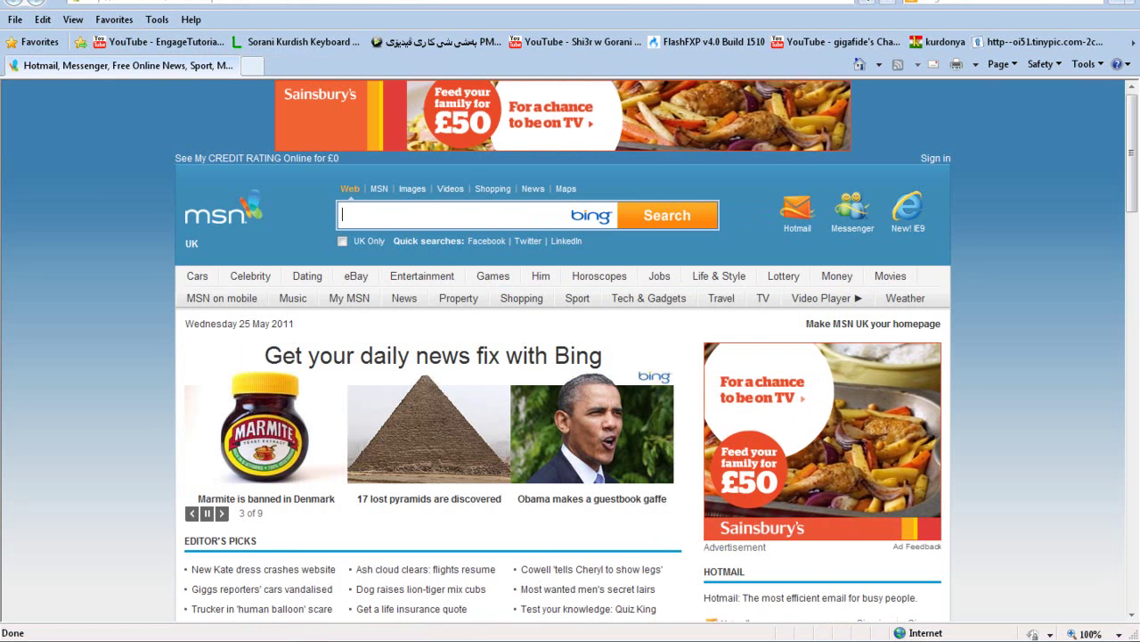
Hide the browser's Menu Bar and show it again
click(1084, 64)
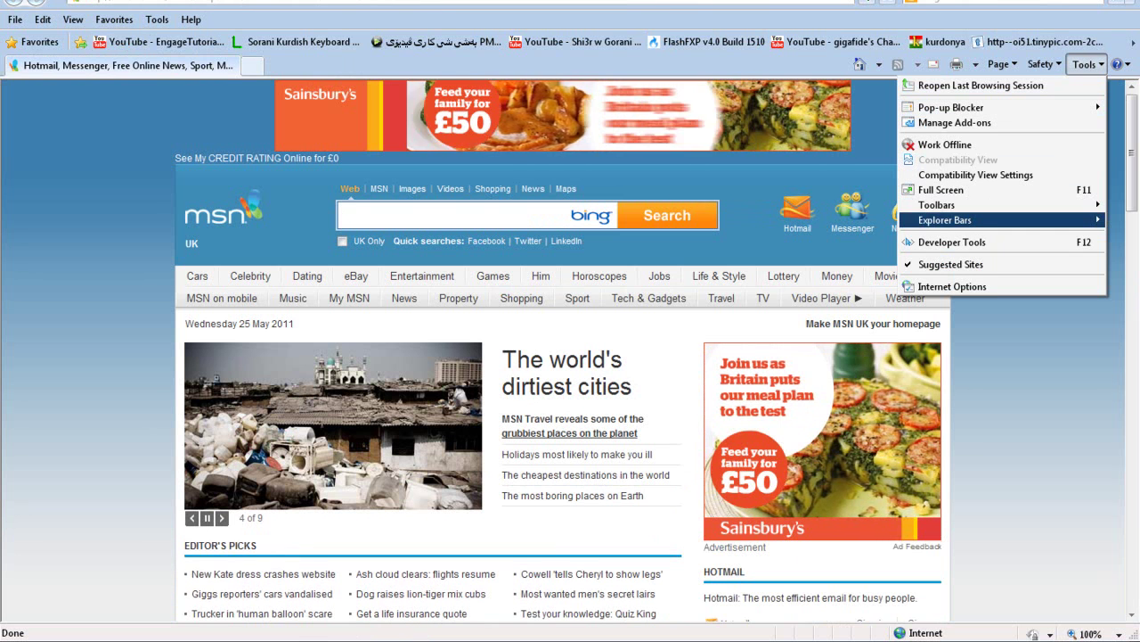
mouse_move(937, 205)
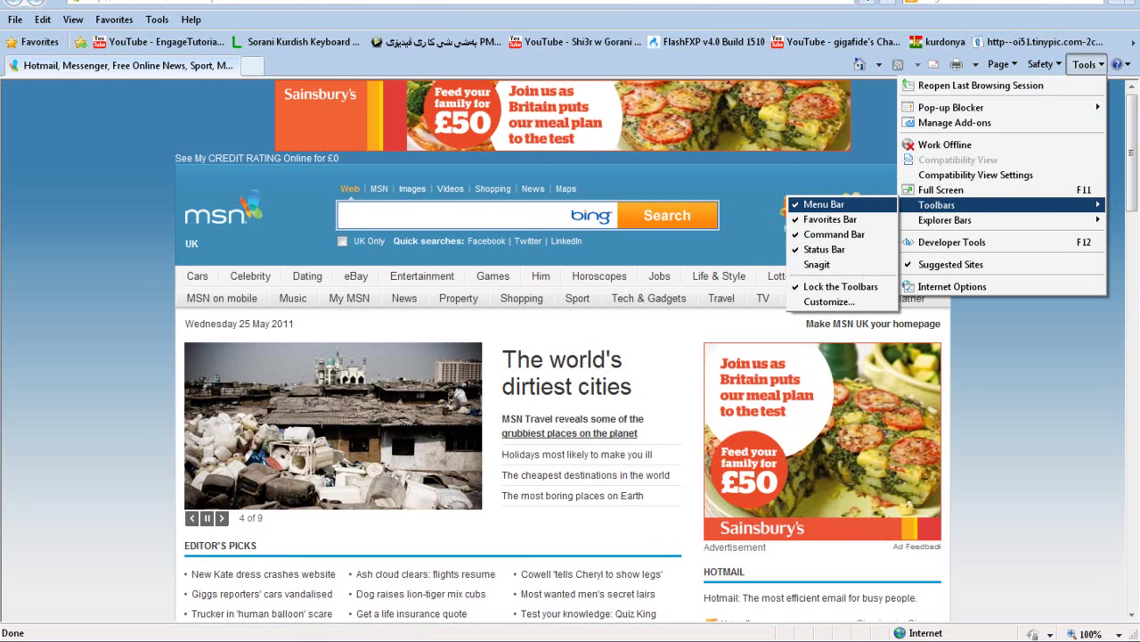
click(824, 204)
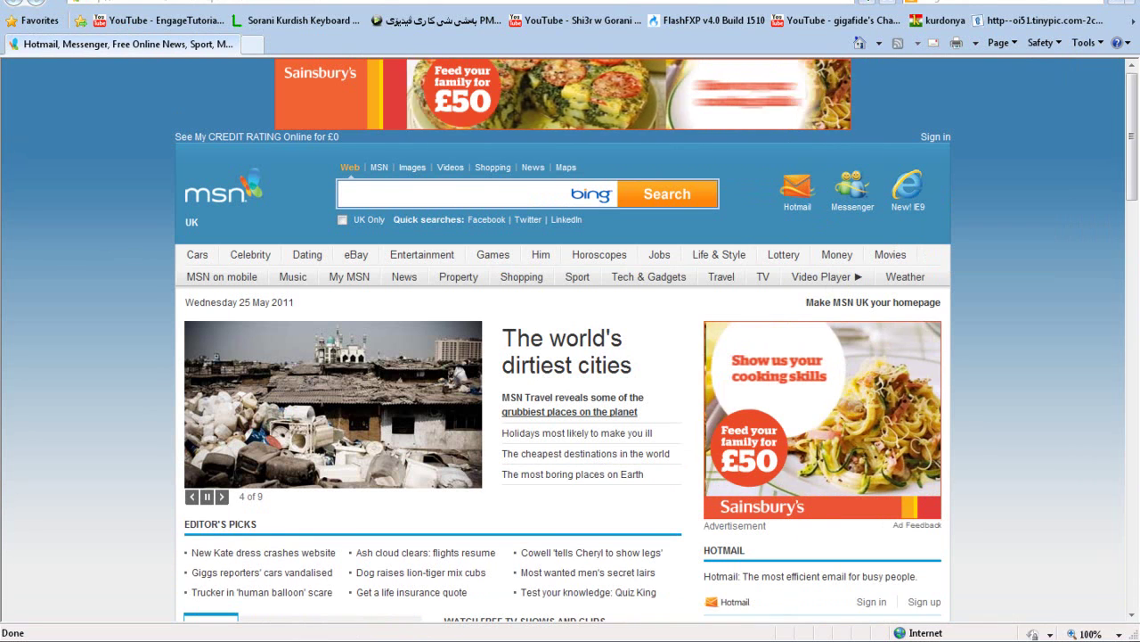
click(1084, 42)
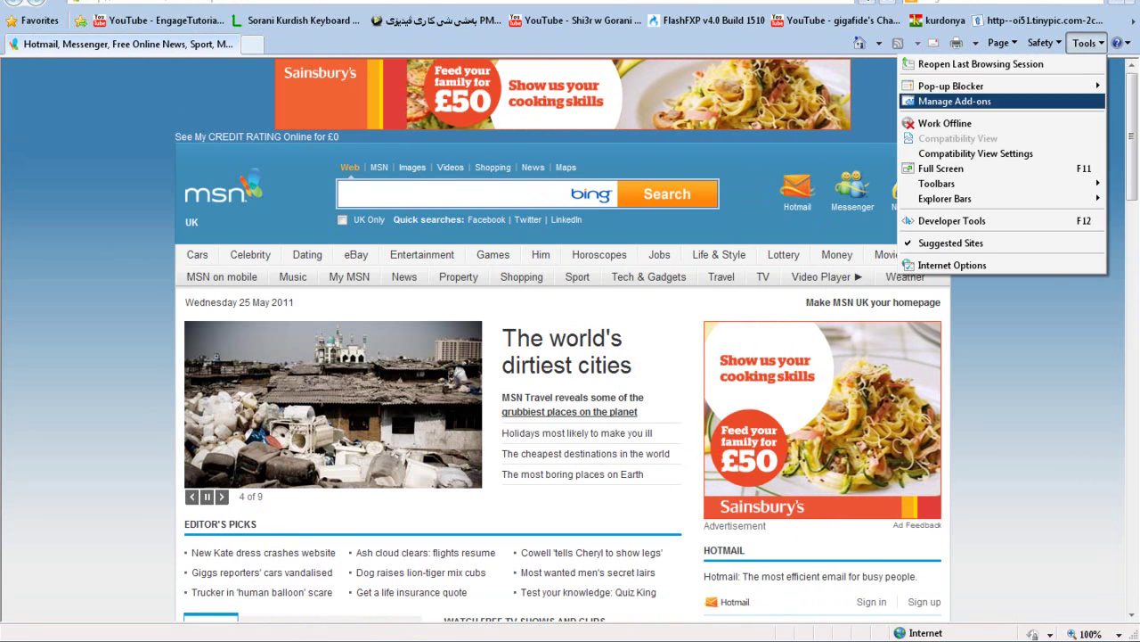
mouse_move(937, 182)
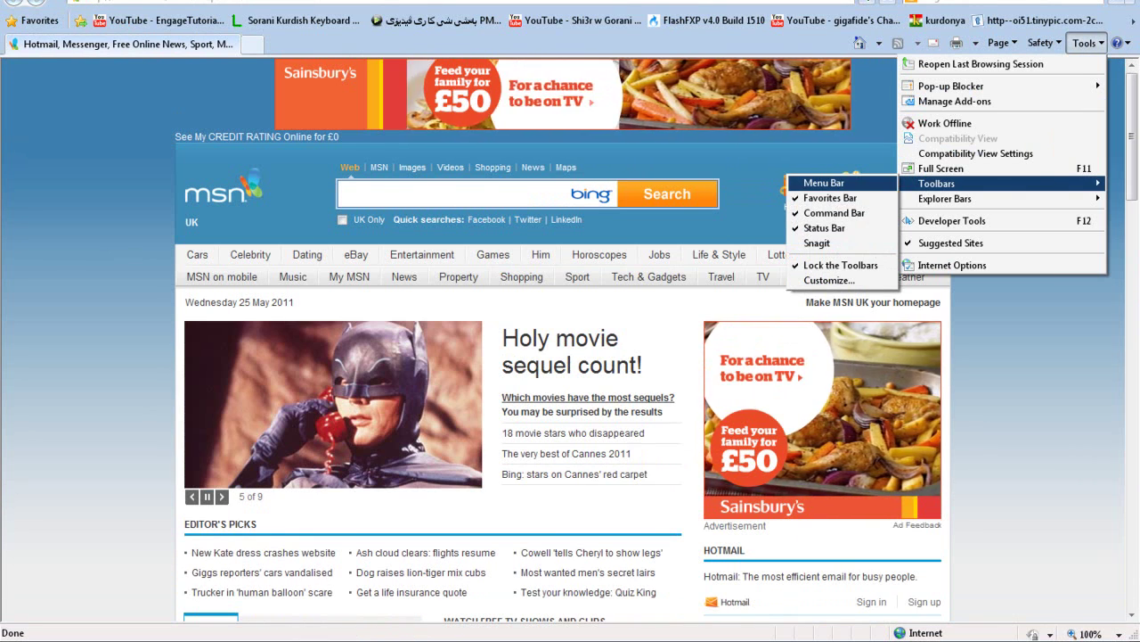
click(824, 183)
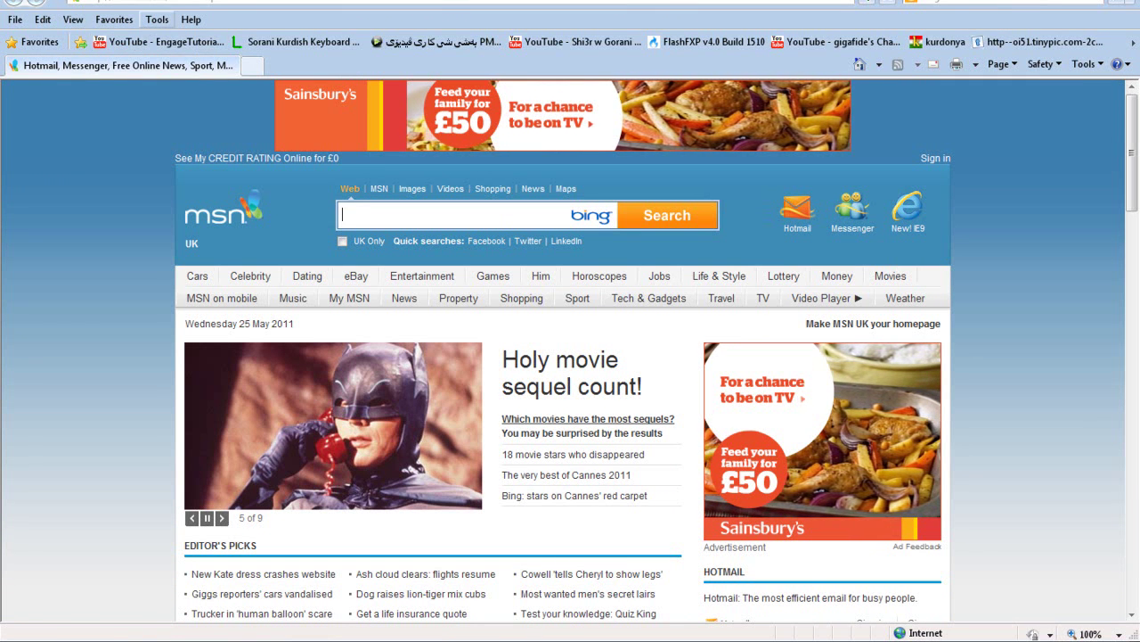
Check the home page address in Internet Options and the available home page commands
key(alt+t)
key(Return)
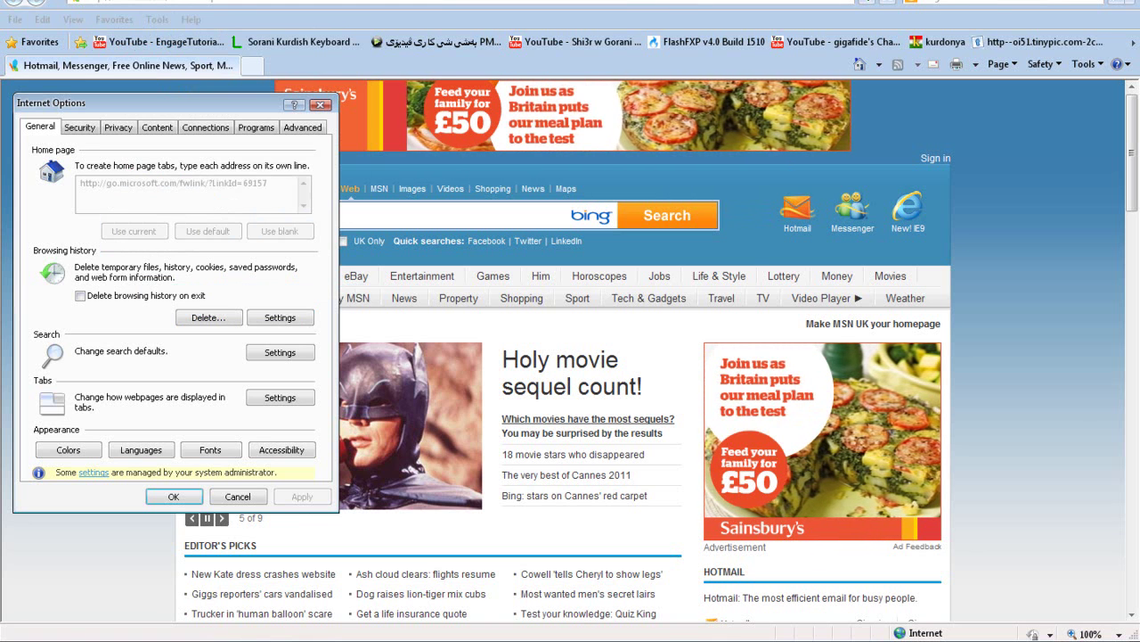
click(320, 104)
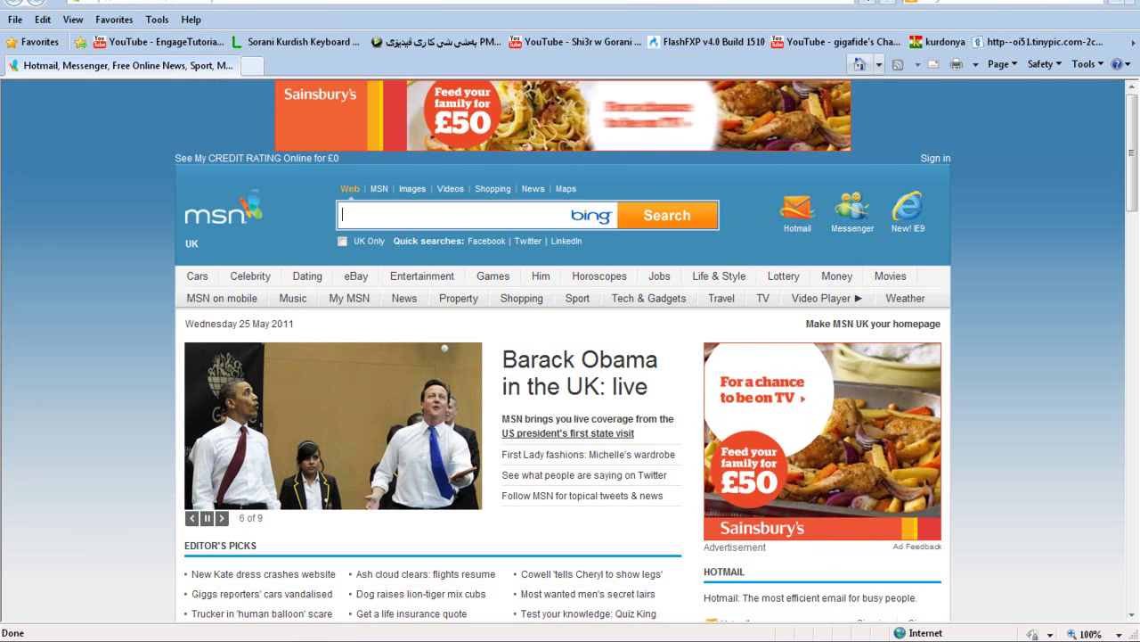
click(879, 64)
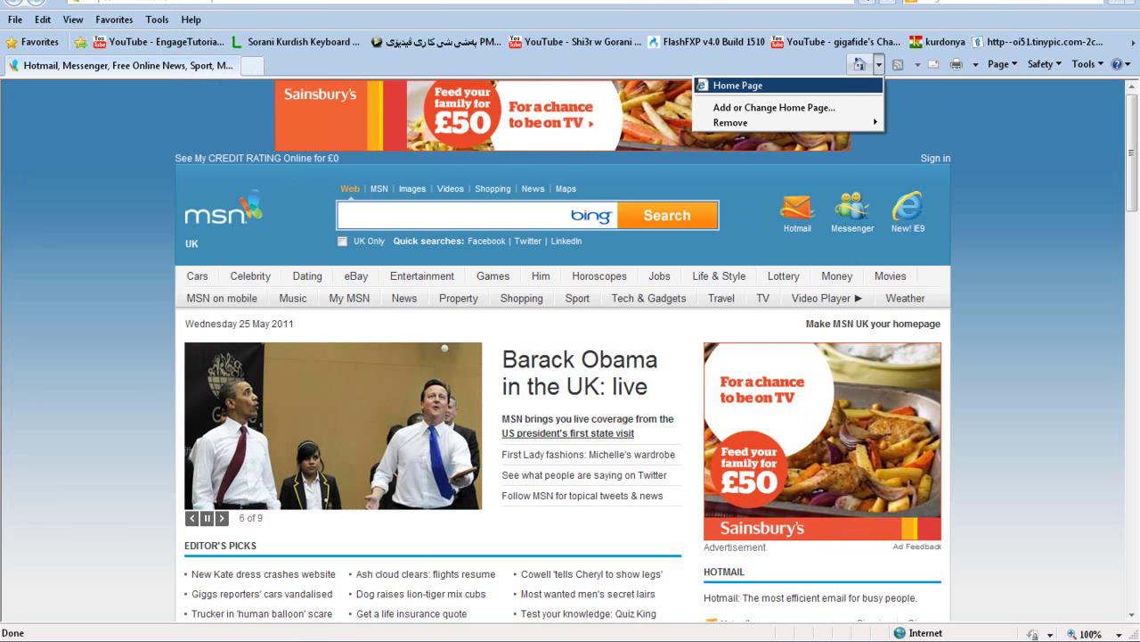
key(Escape)
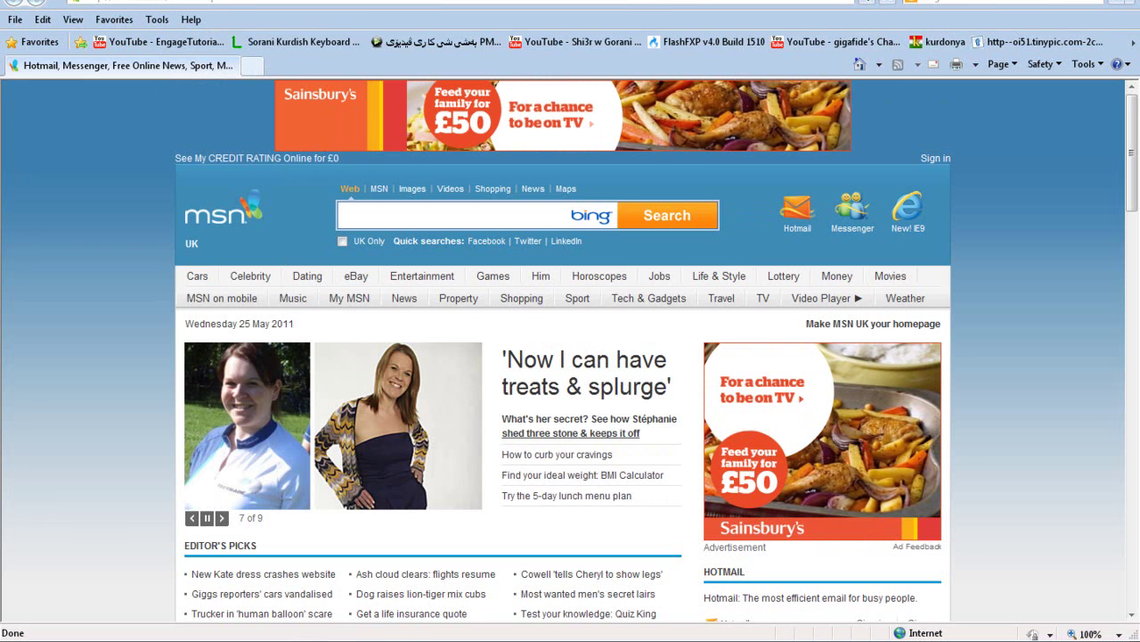
text(www.google)
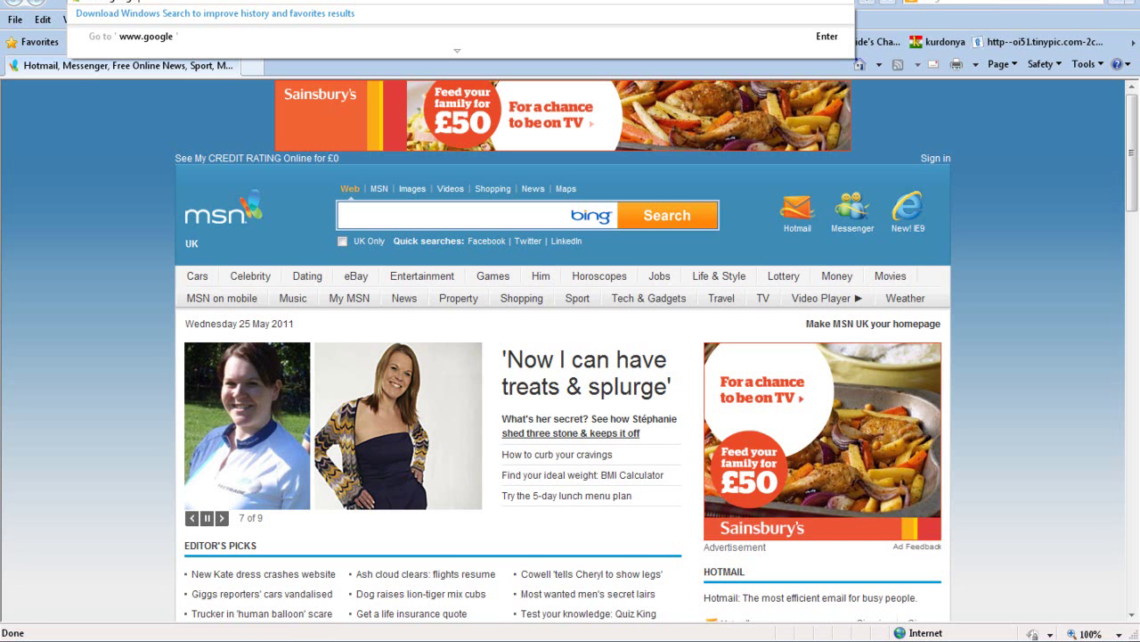
text(.com)
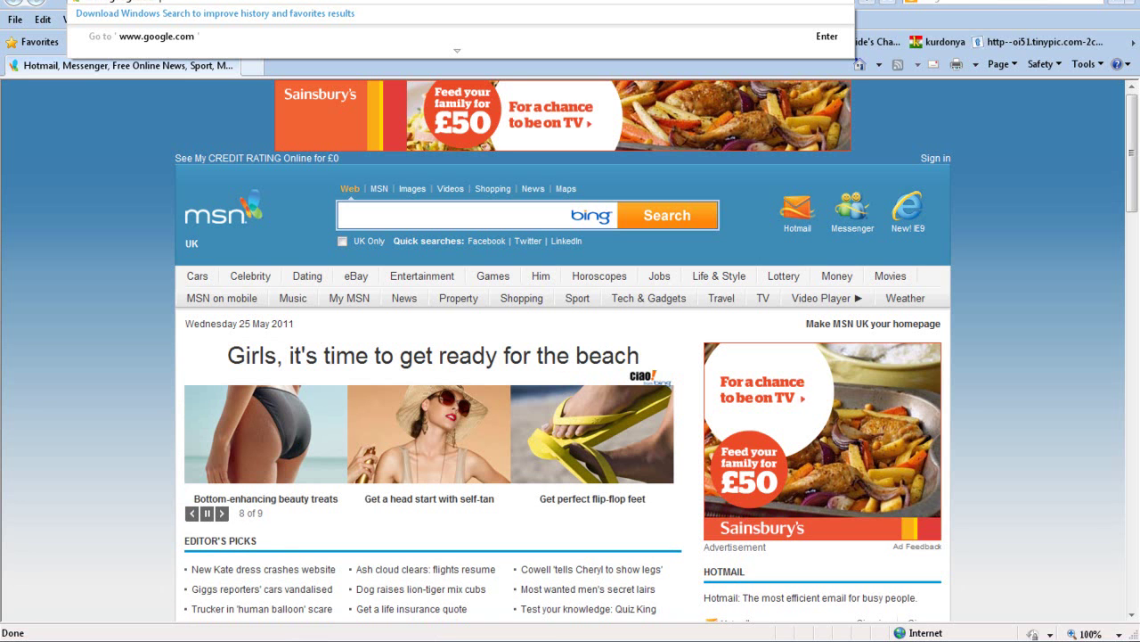
key(Return)
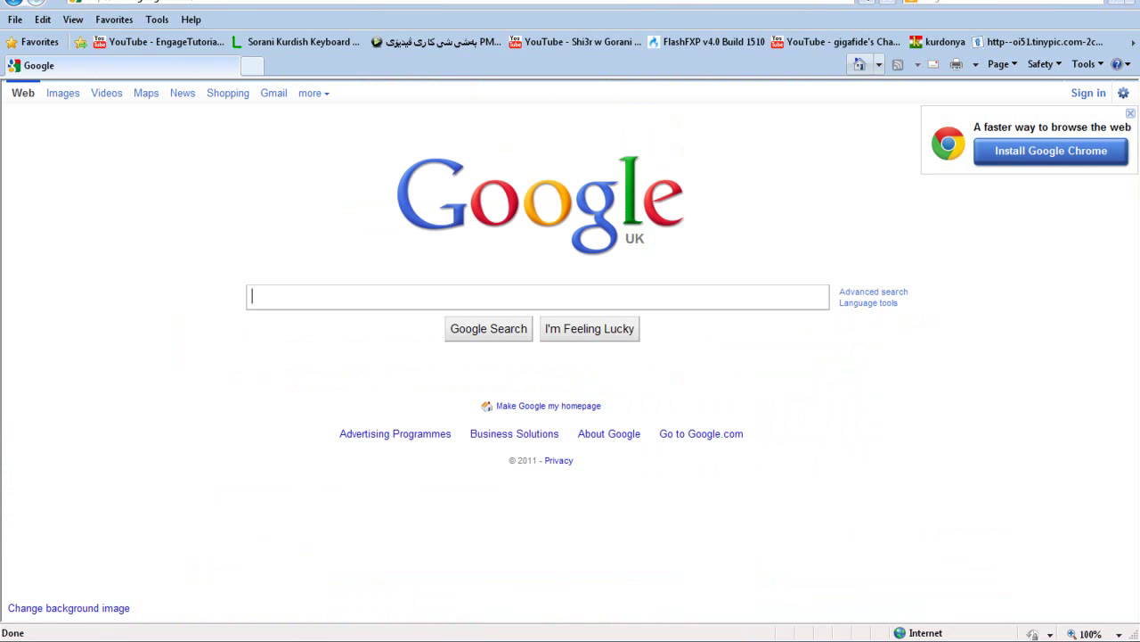
Set the current Google page as the browser's only home page
click(878, 64)
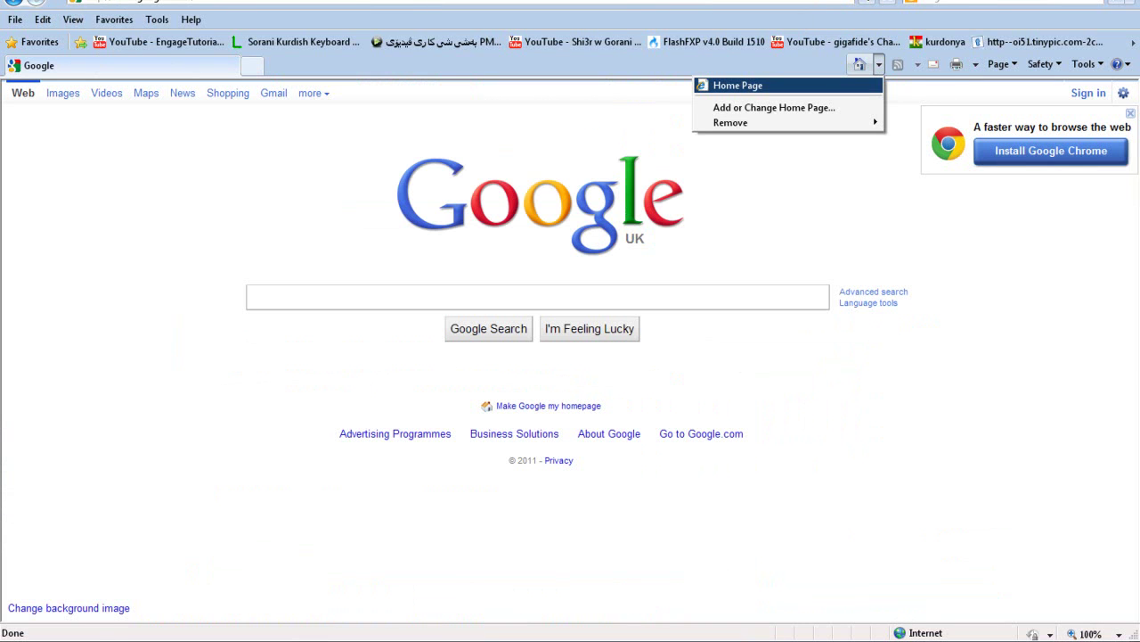
mouse_move(766, 122)
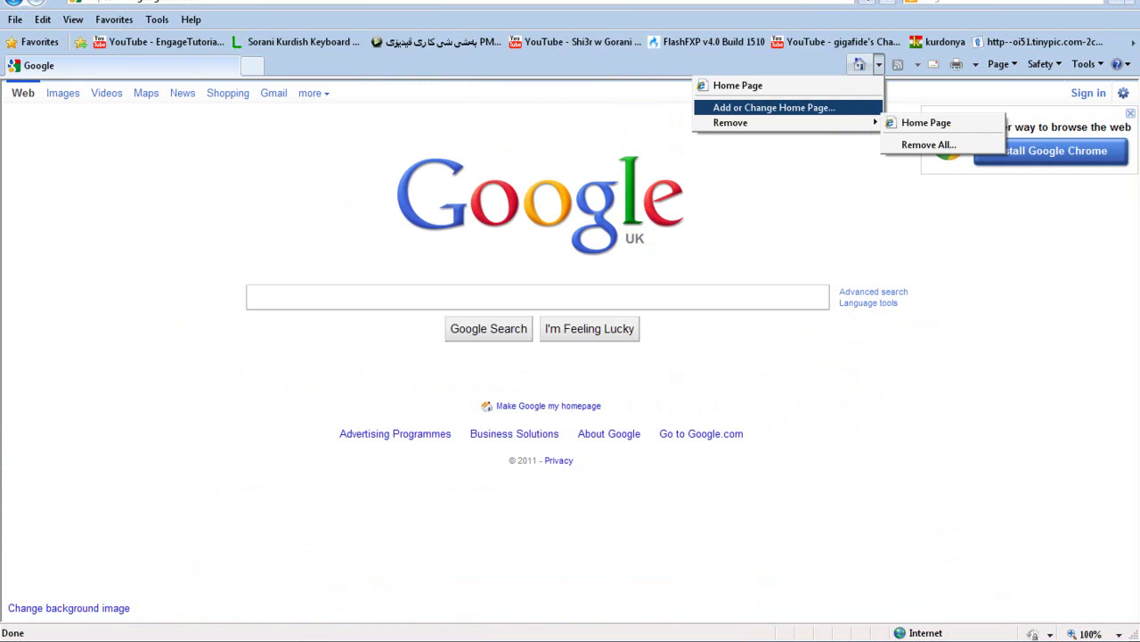
click(774, 107)
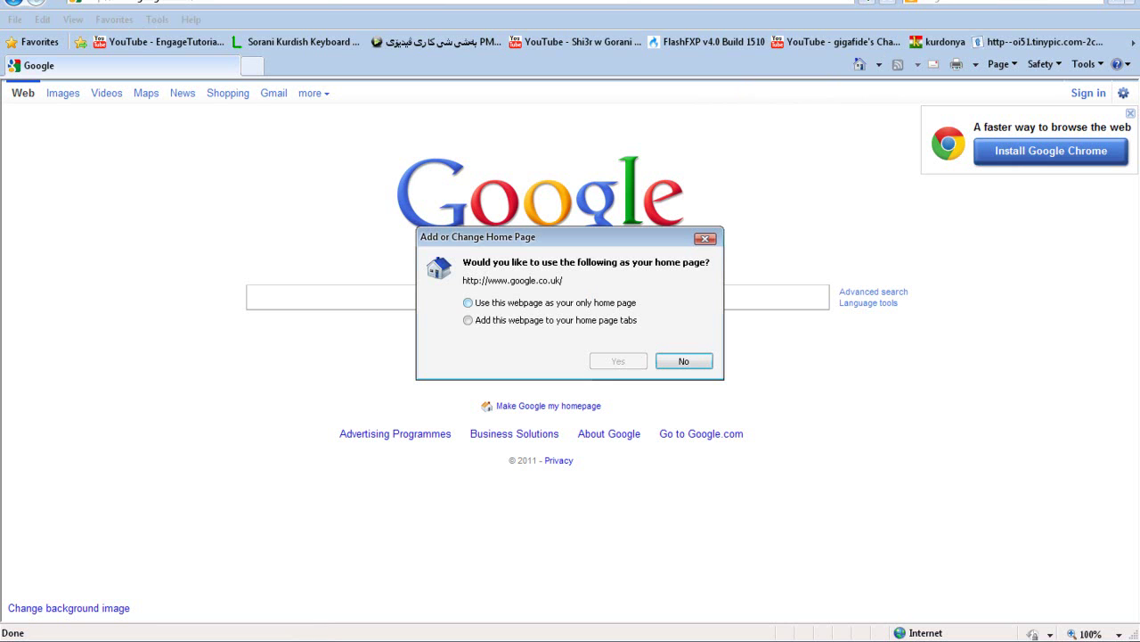
click(468, 302)
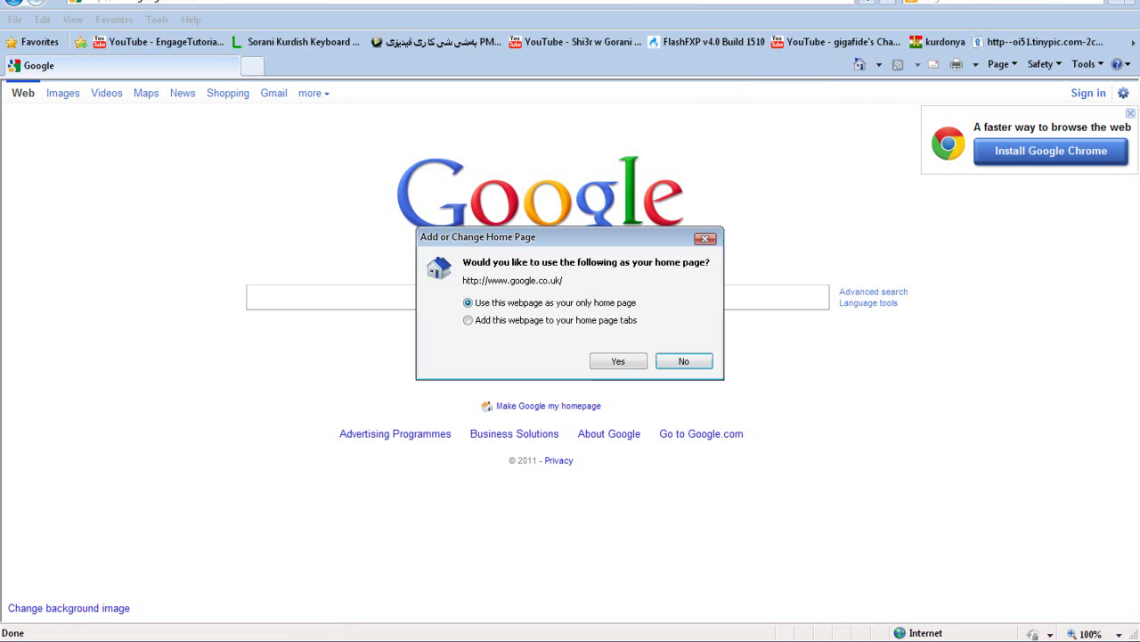
click(618, 361)
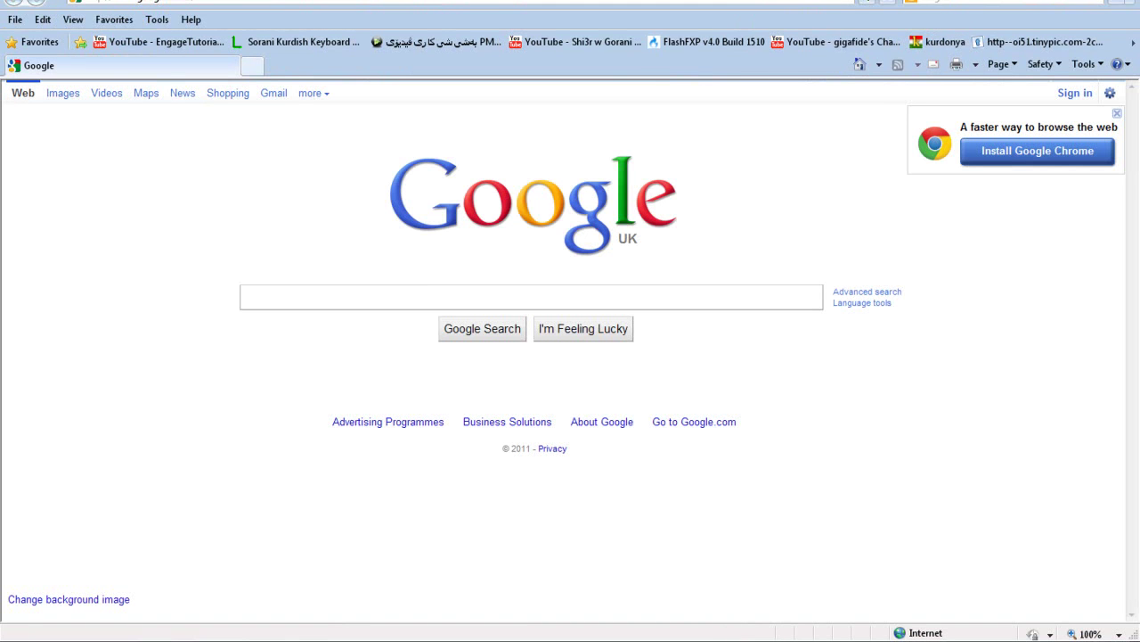
Check the home page address and the Temporary Internet Files and History settings in Internet Options, and close both dialogs
click(157, 20)
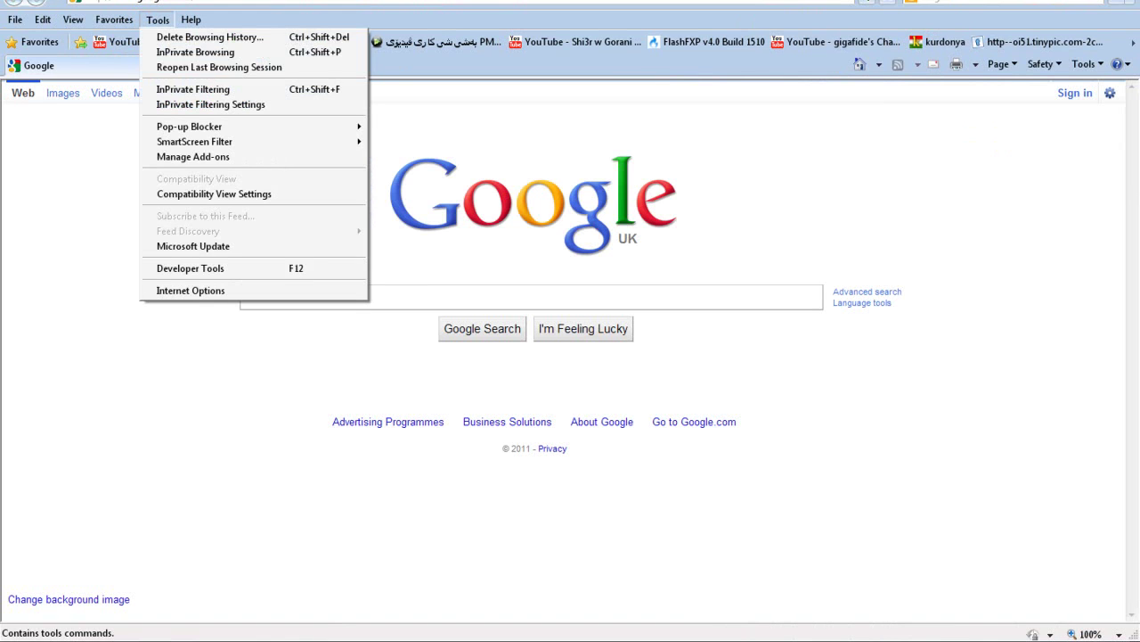
key(Return)
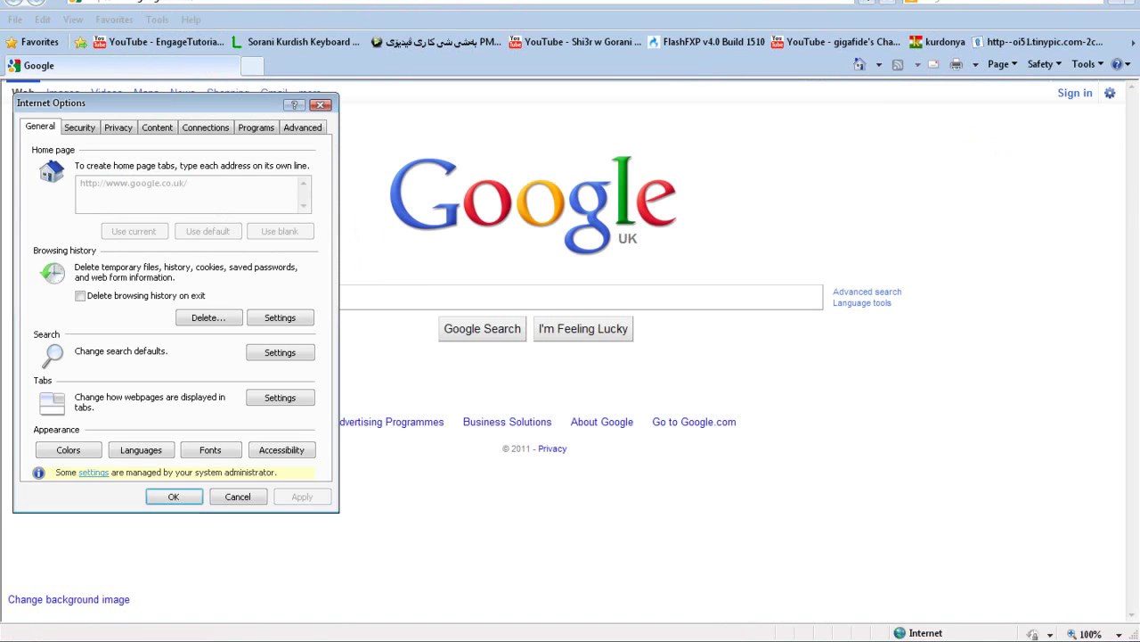
drag(134, 103, 358, 99)
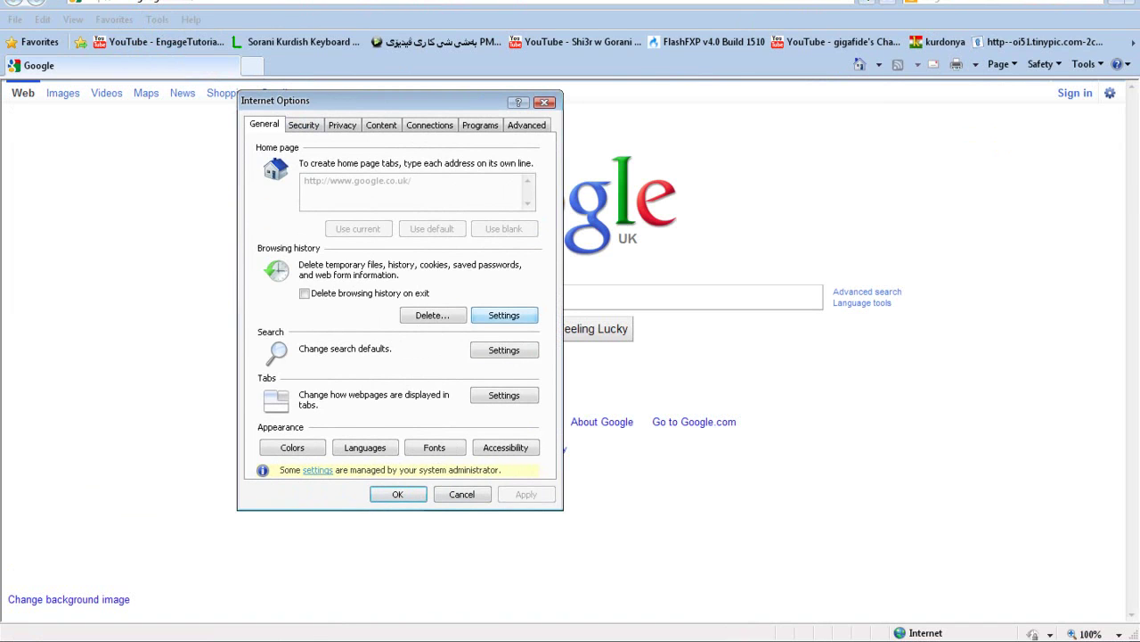
click(505, 314)
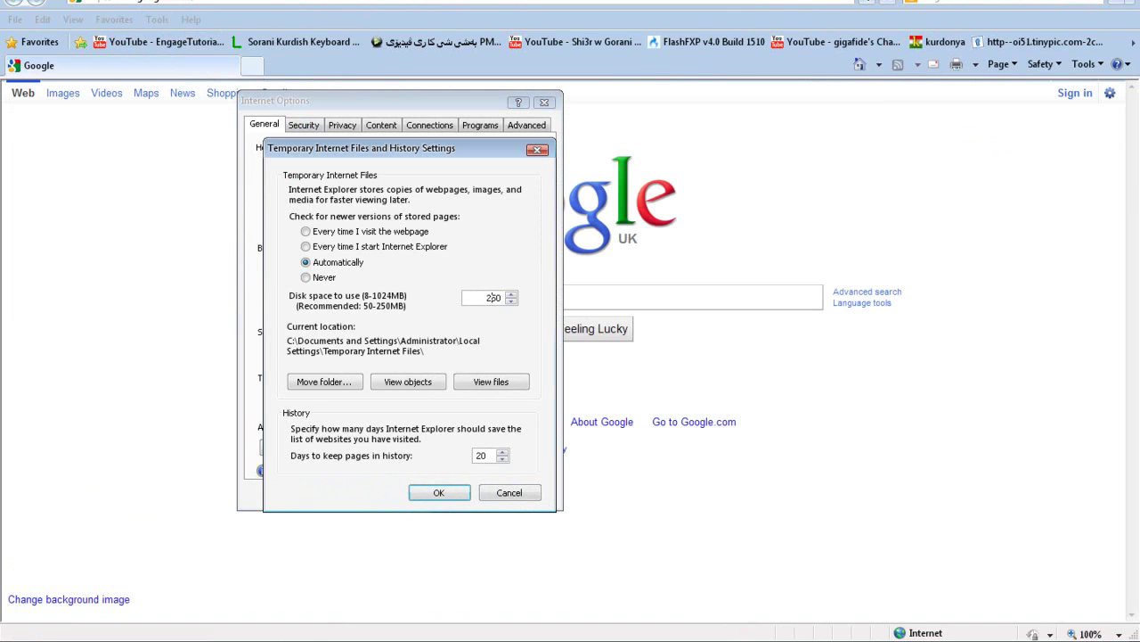
click(438, 492)
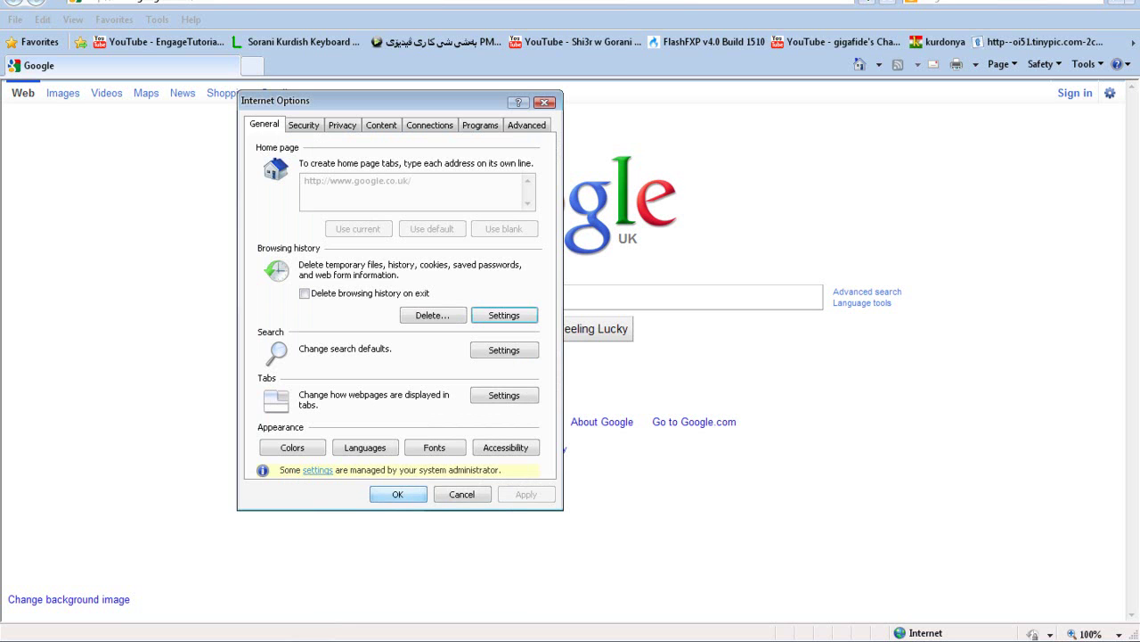
click(398, 493)
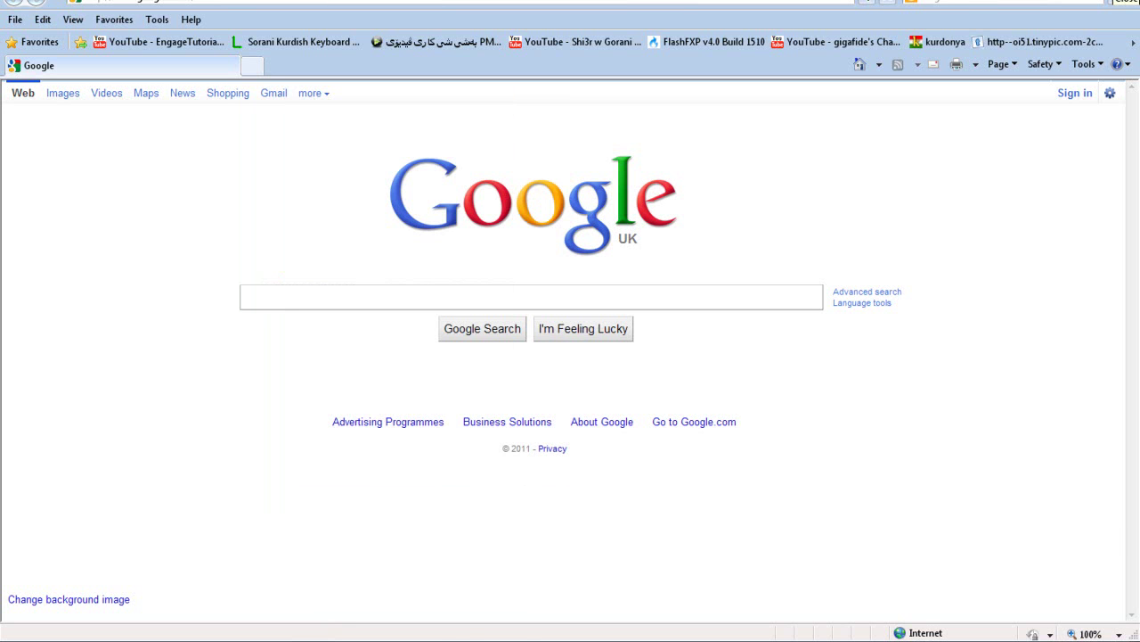
Close the browser and refresh the desktop
click(1126, 3)
right_click(532, 252)
click(570, 276)
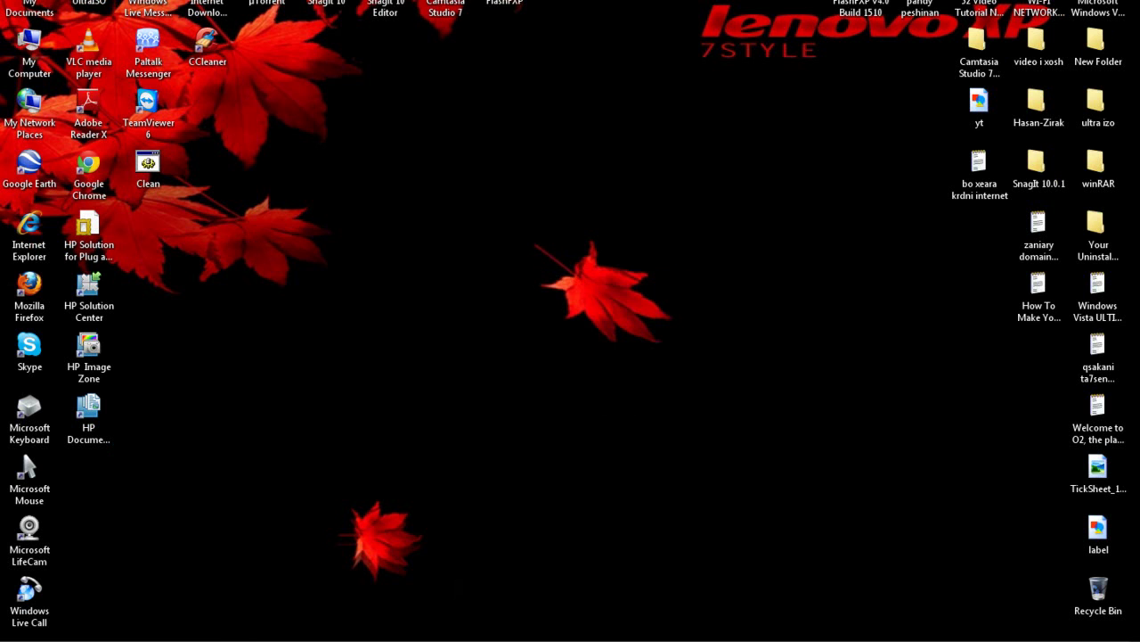
Open the desktop note "bo xeara krdni internet" and a Command Prompt (cmd), arranging both windows so the note's command stays readable
double_click(979, 169)
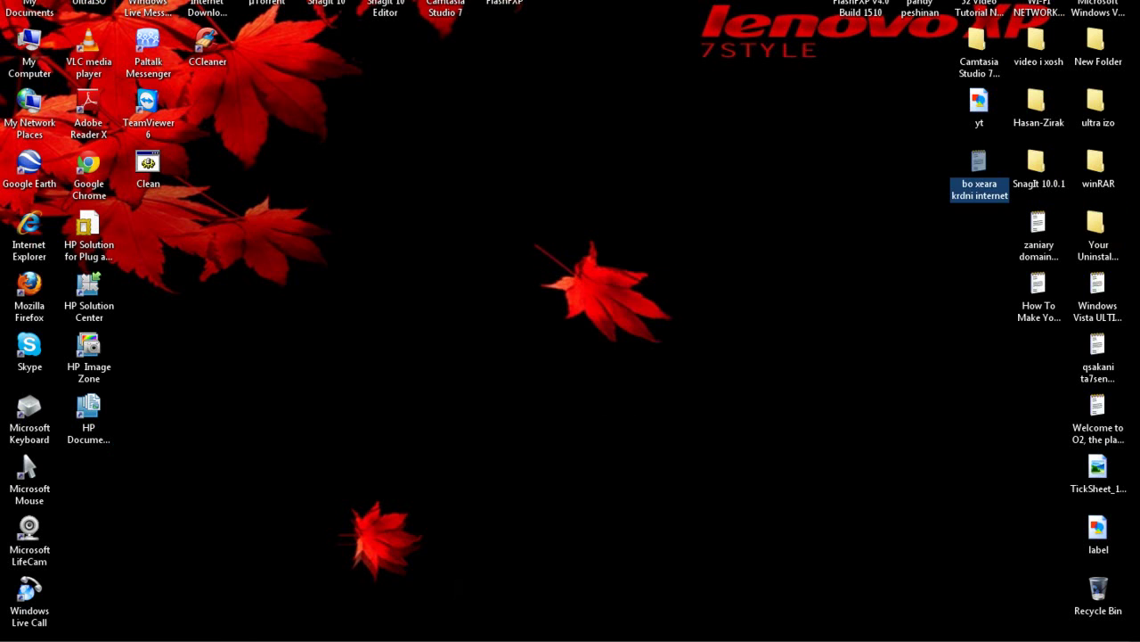
drag(609, 581, 608, 291)
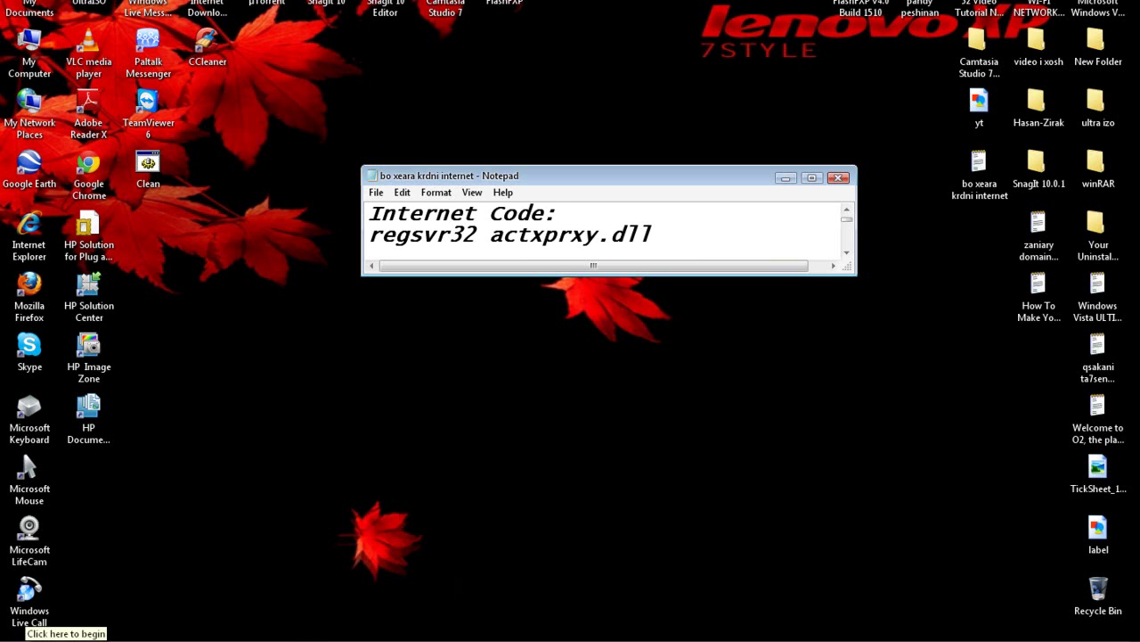
key(super)
click(208, 540)
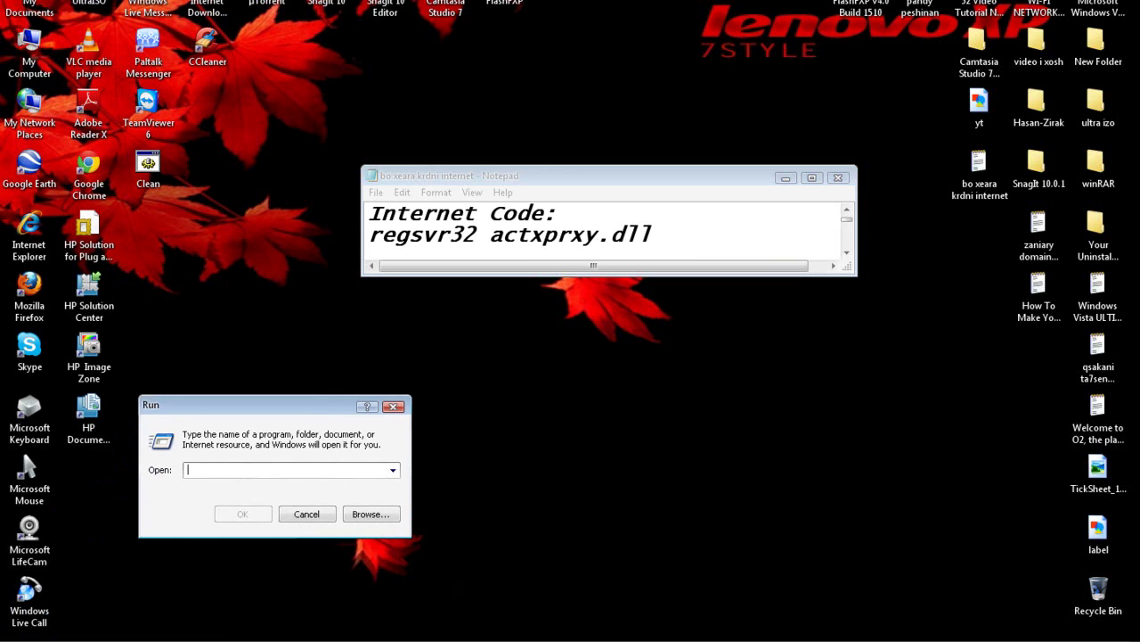
text(cmd)
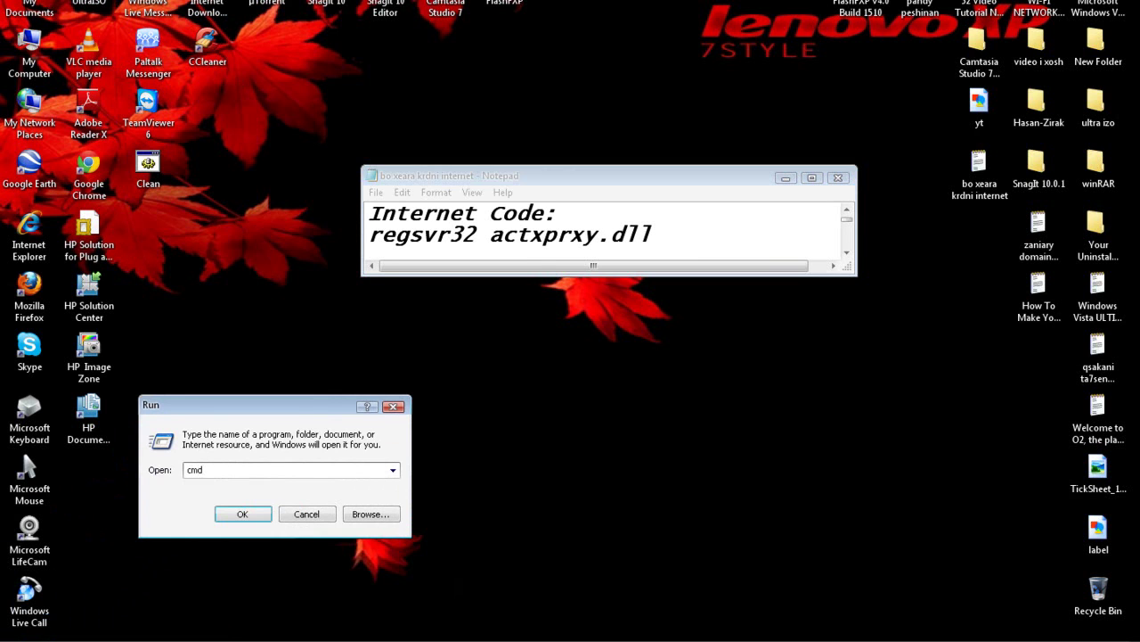
key(Return)
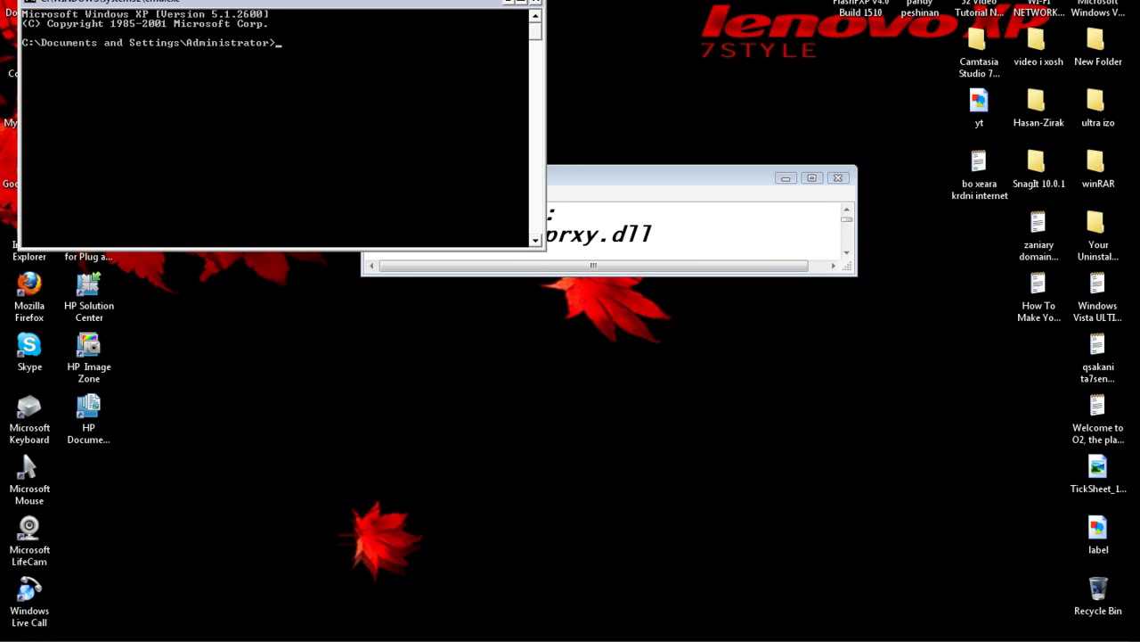
drag(267, 3, 314, 0)
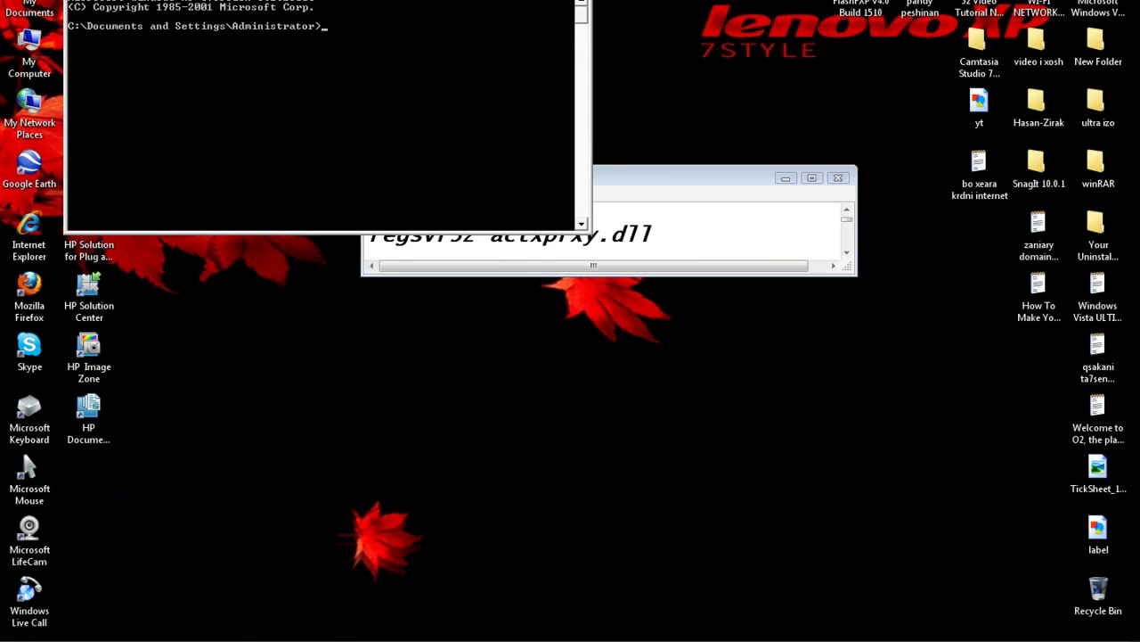
drag(677, 177, 782, 278)
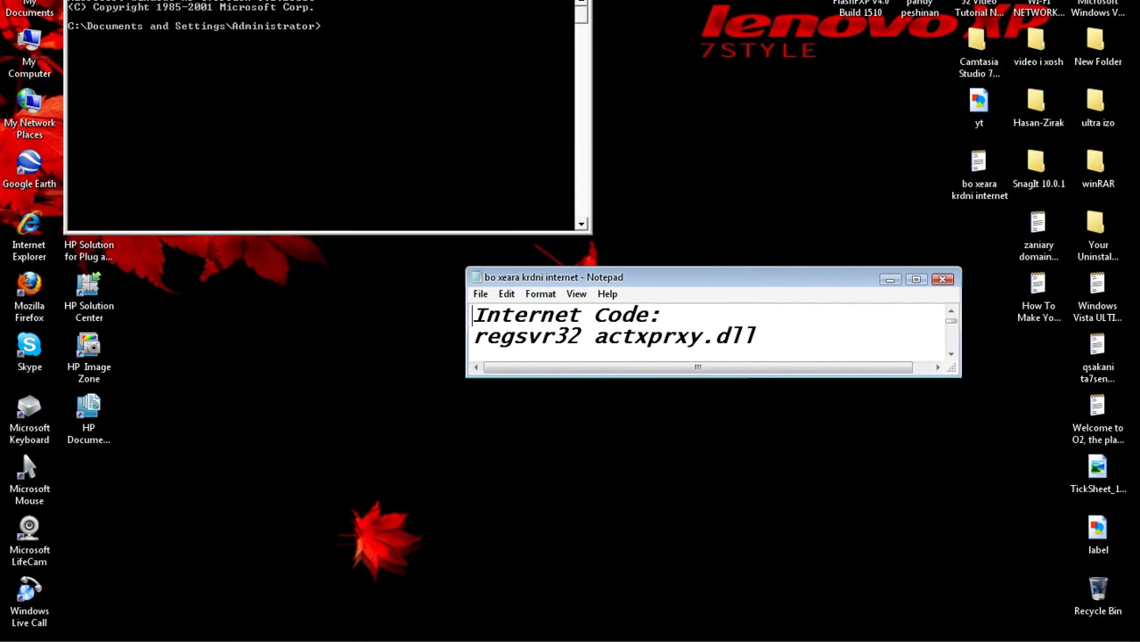
drag(314, 0, 388, 28)
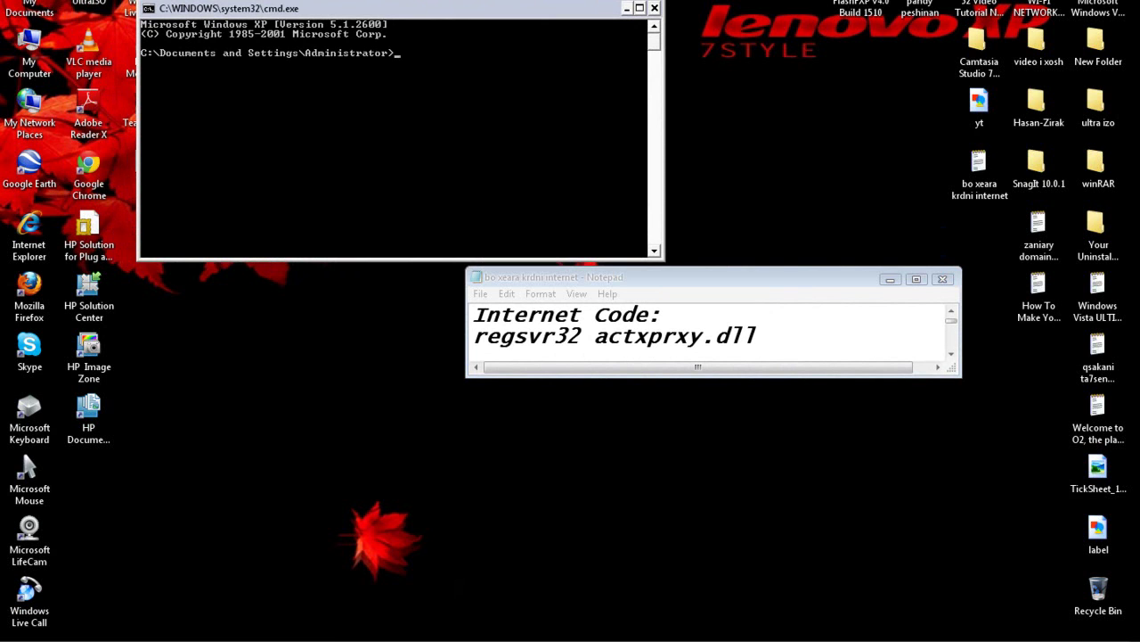
Run regsvr32 actxprxy.dll with the note minimized, dismiss the message, close the Command Prompt and refresh the desktop
text(regsvr32 actxprxy.dll)
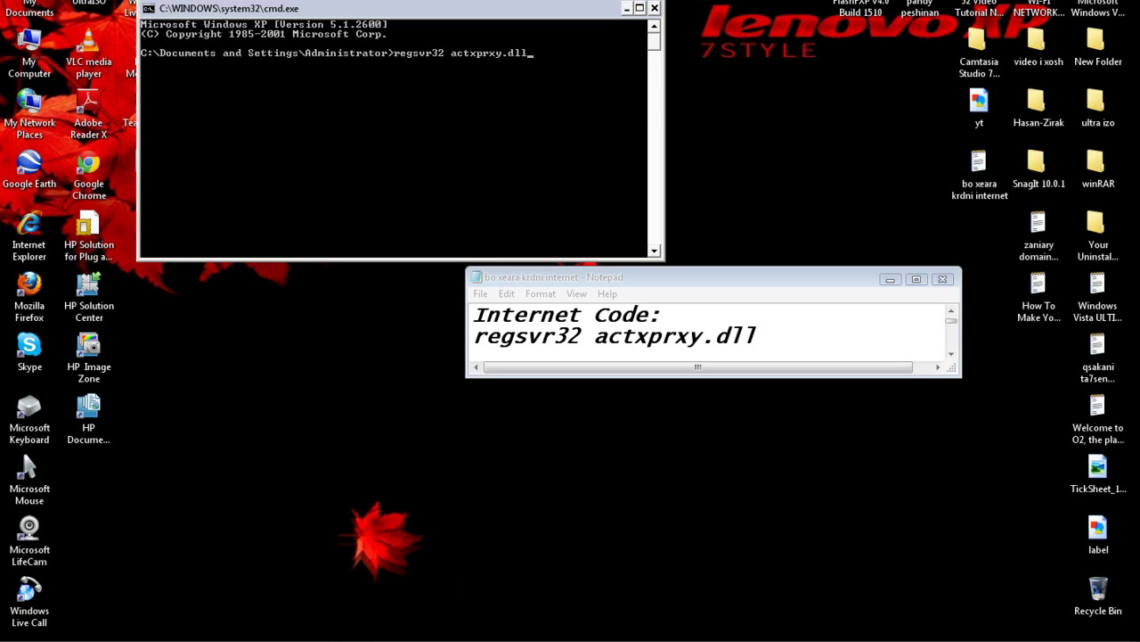
click(890, 278)
drag(356, 8, 482, 151)
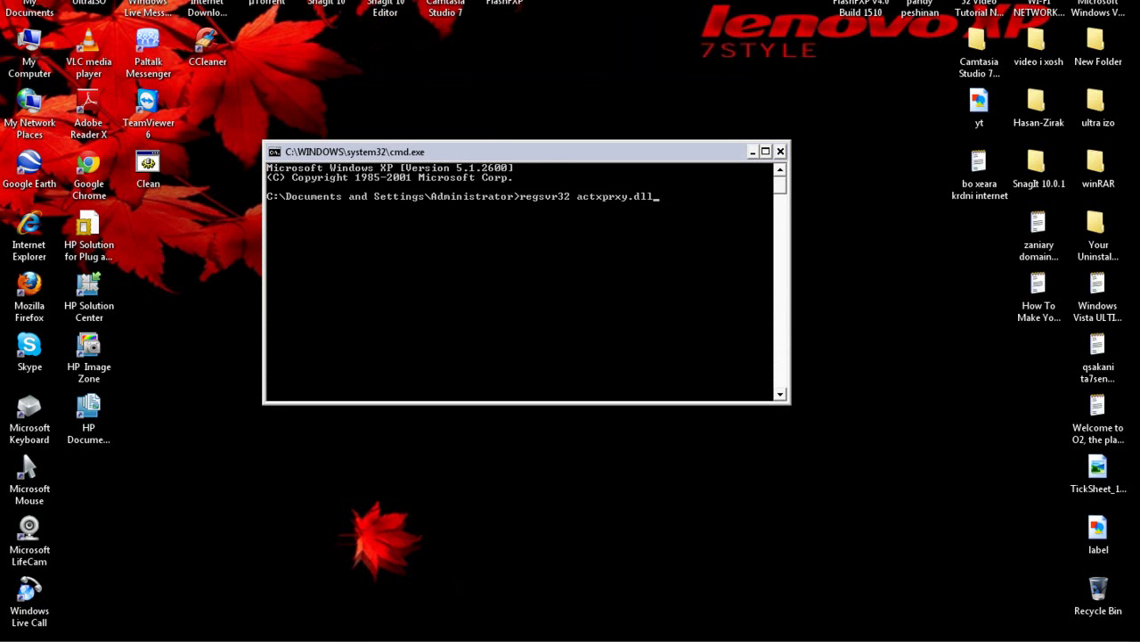
key(Return)
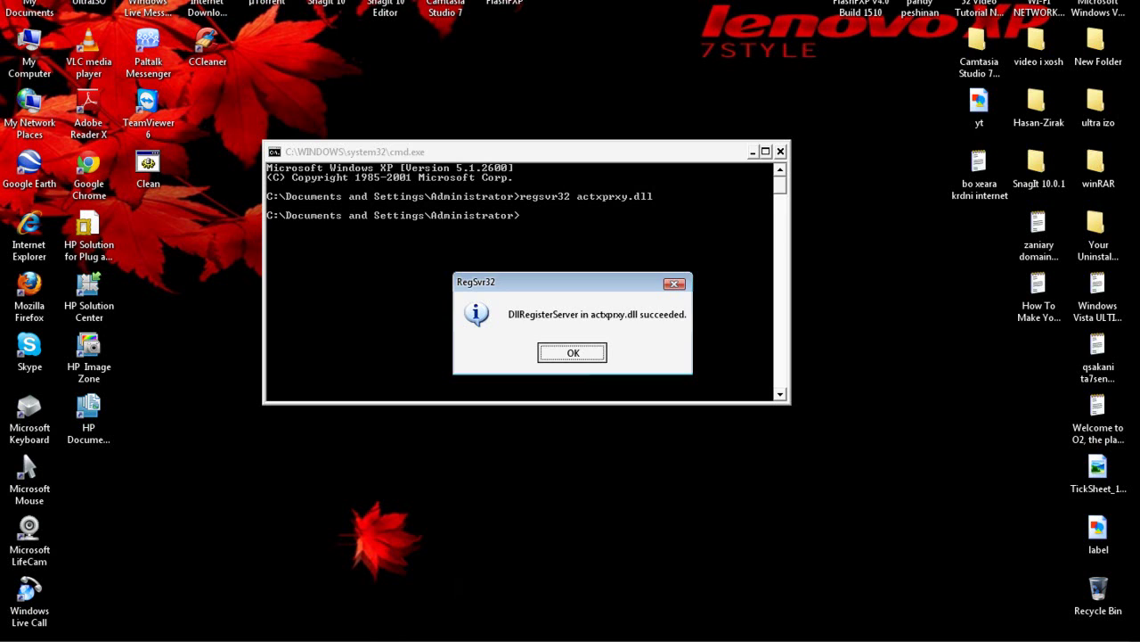
key(Return)
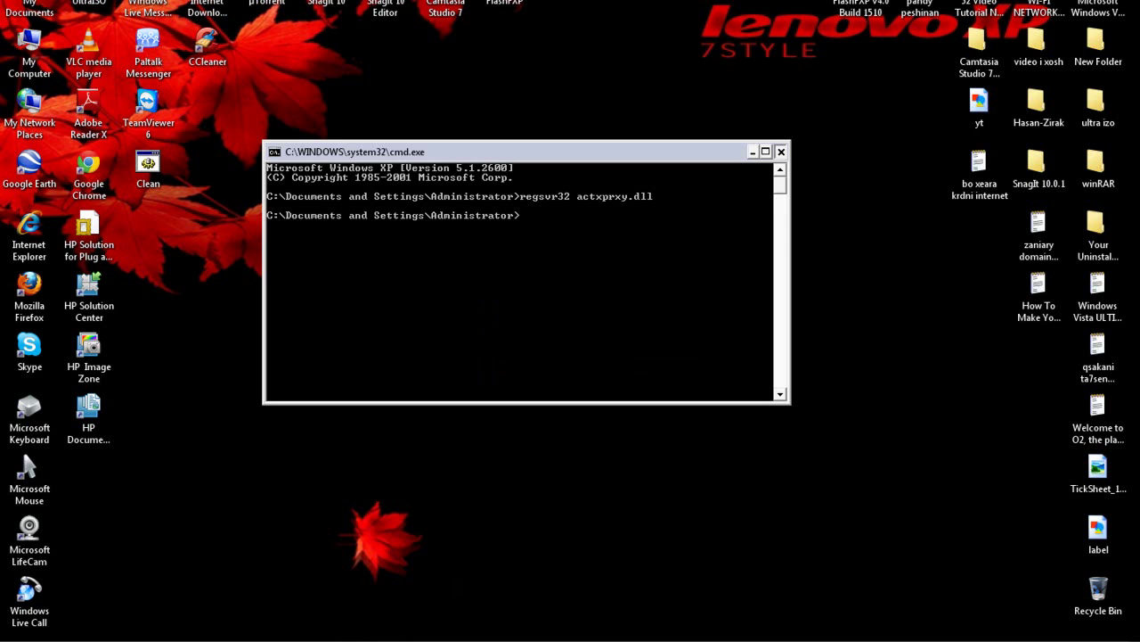
key(alt+F4)
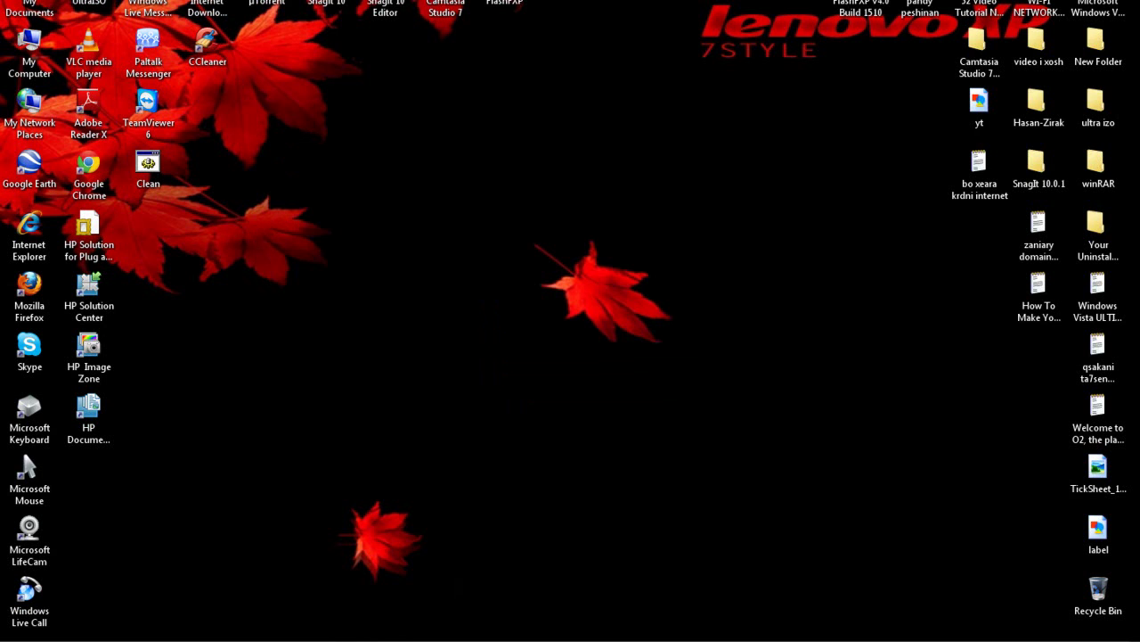
right_click(414, 309)
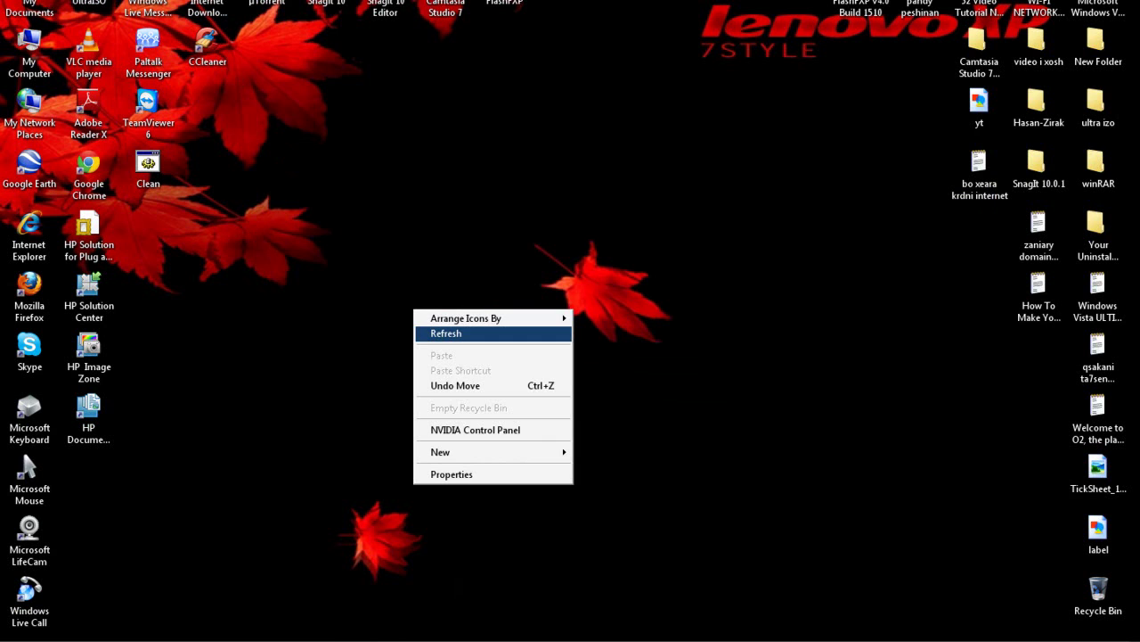
key(Return)
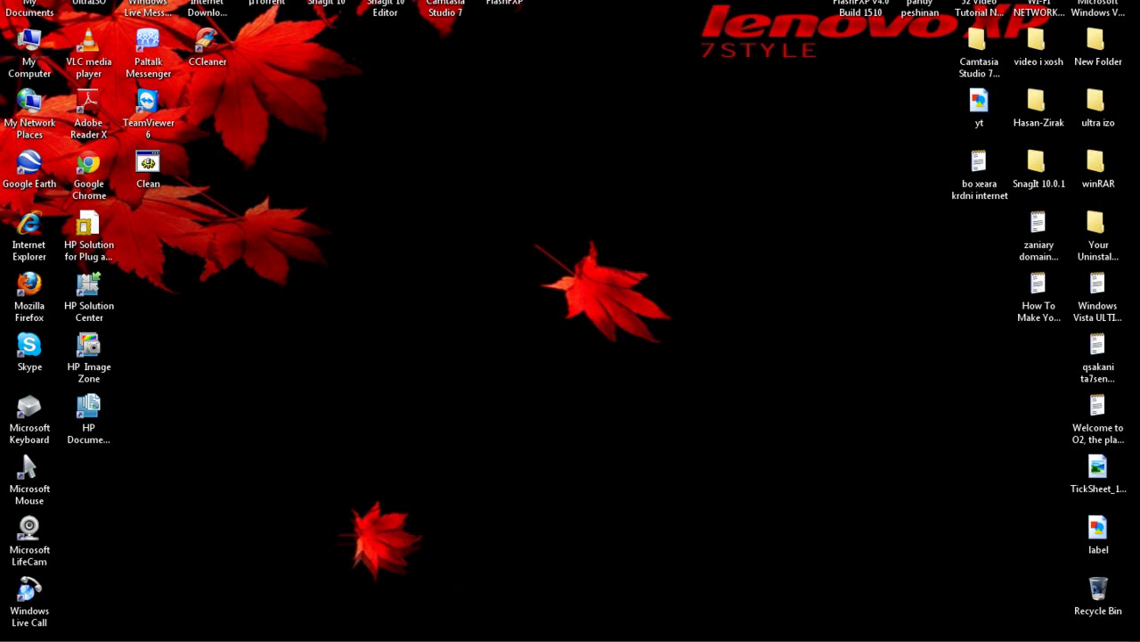
text(w)
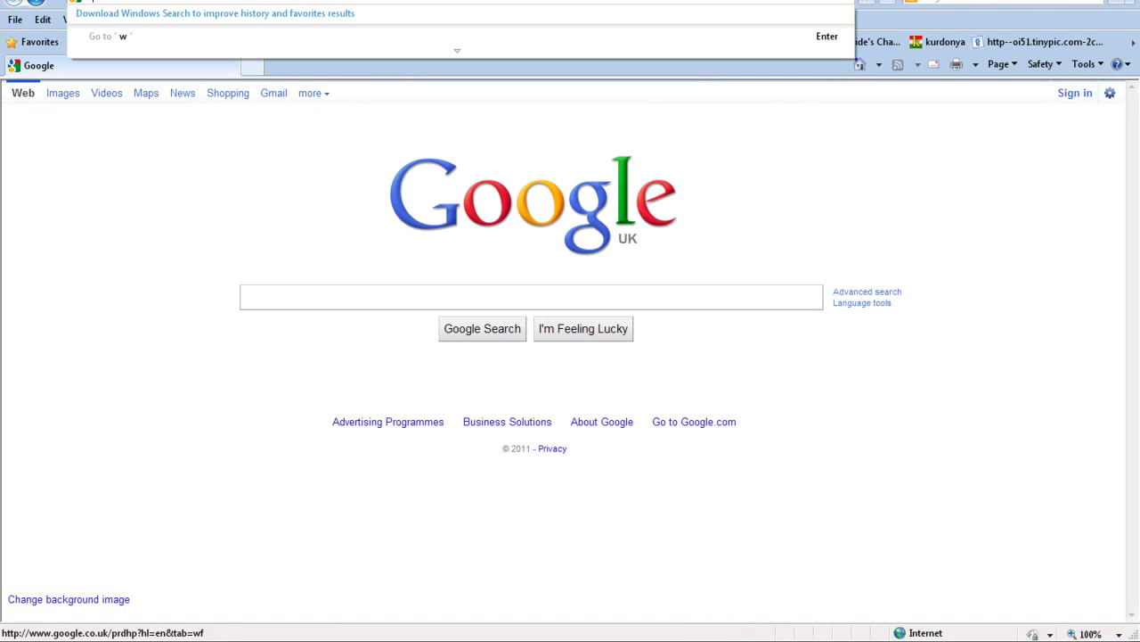
text(ww.dns)
key(BackSpace)
key(BackSpace)
text(open)
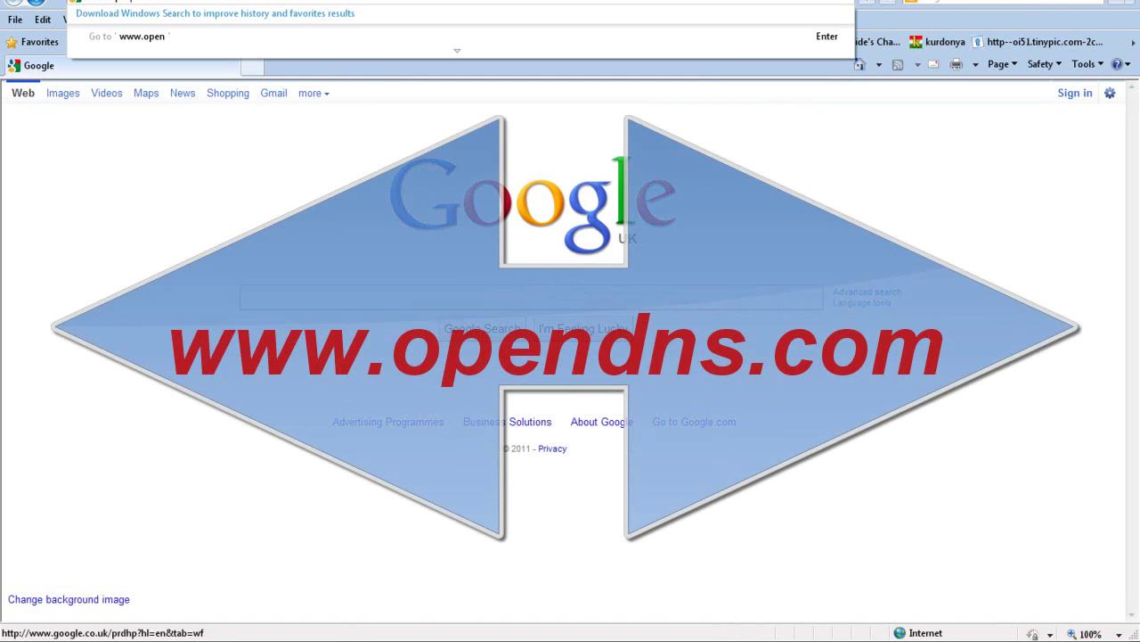
text(dns)
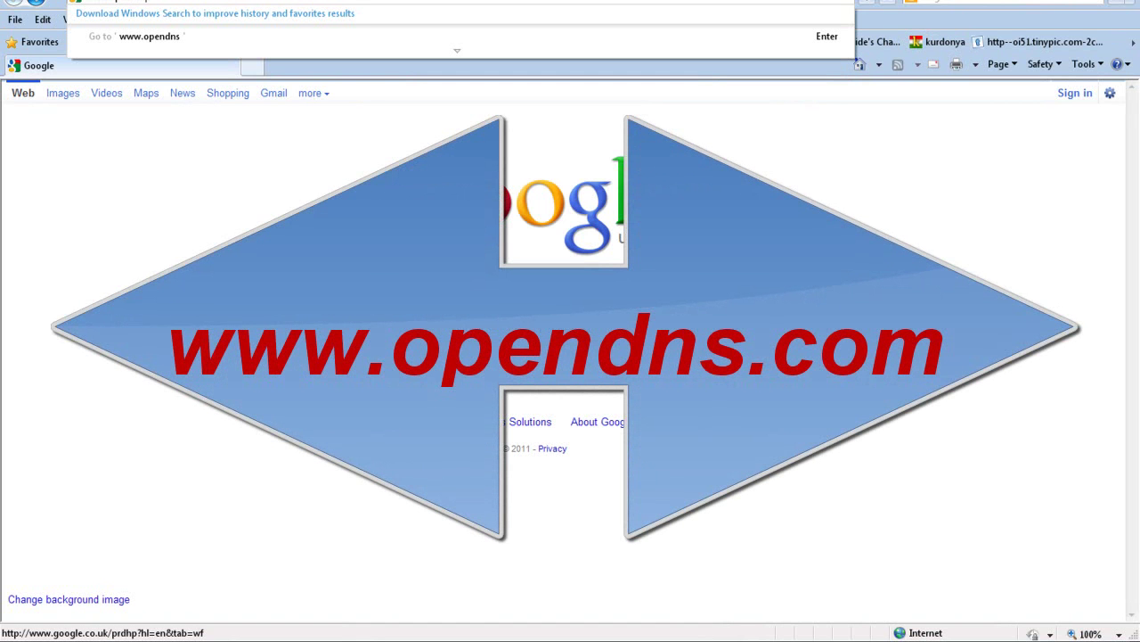
text(.com)
key(Return)
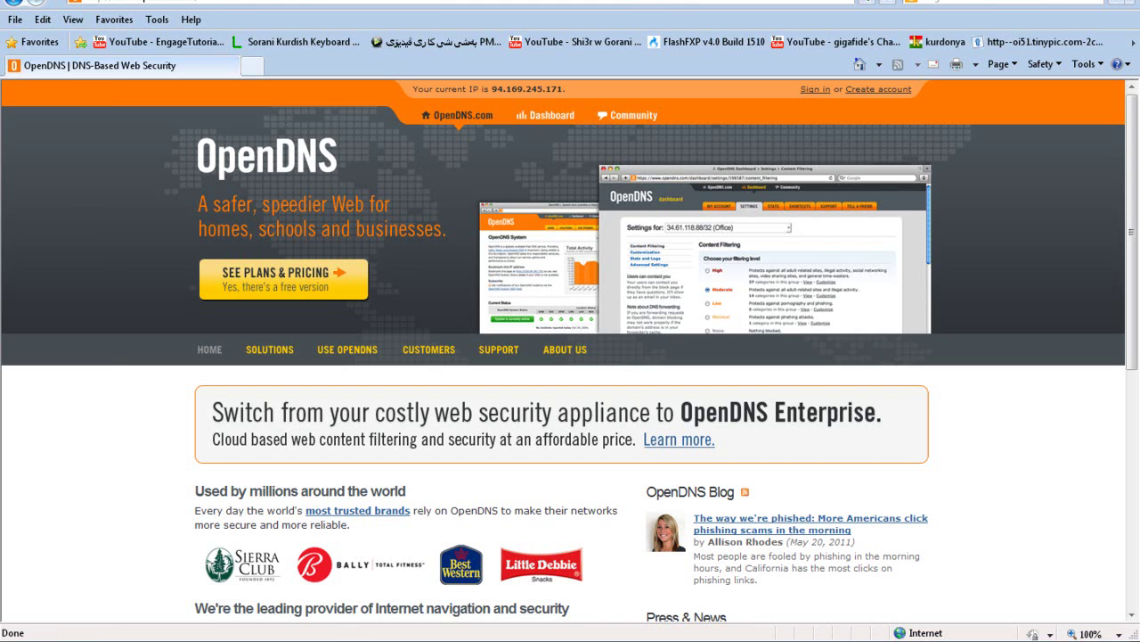
scroll(570, 357, down, 3)
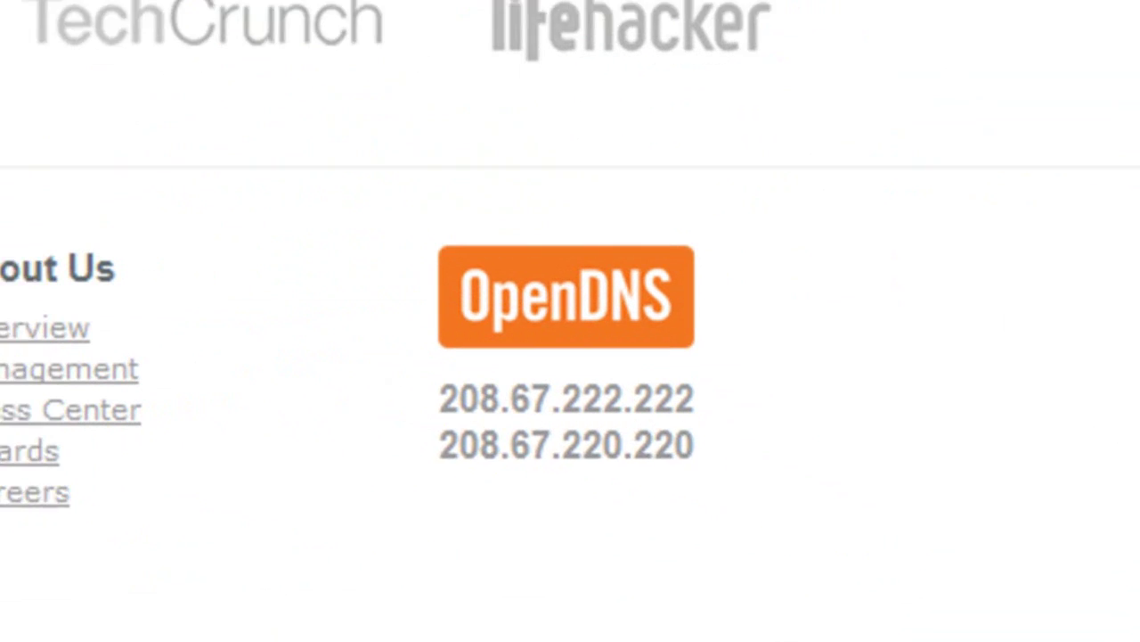
Examine the two DNS server addresses beneath the OpenDNS logo, and minimize the browser
drag(691, 439, 409, 389)
click(695, 445)
mouse_move(695, 446)
mouse_down()
mouse_move(408, 390)
mouse_move(485, 390)
mouse_move(695, 446)
mouse_up()
double_click(695, 445)
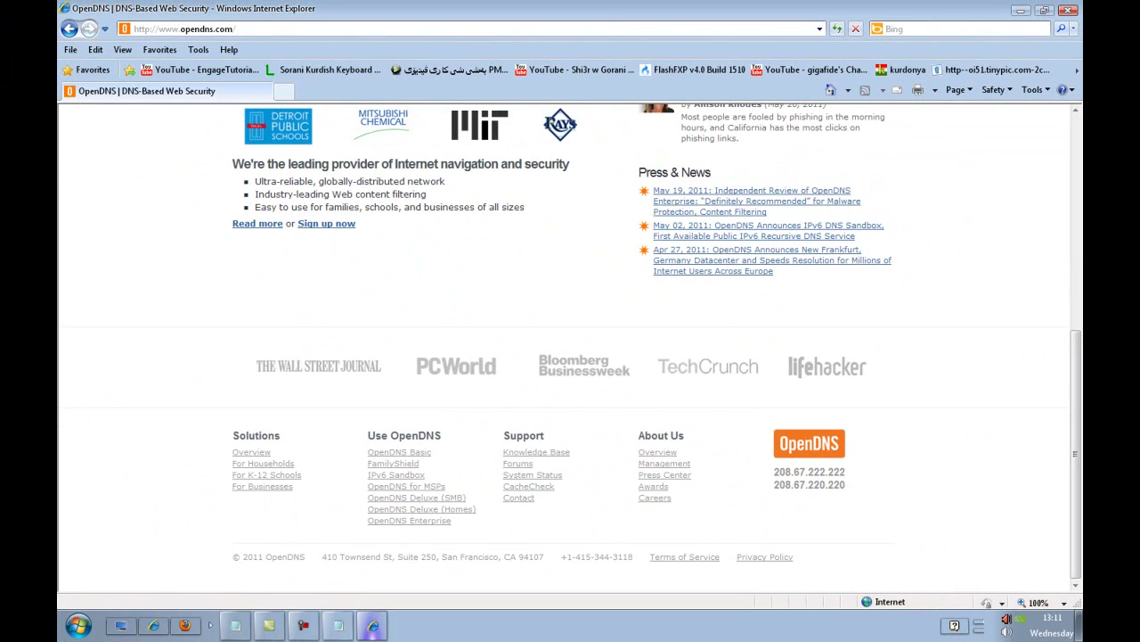
click(1022, 10)
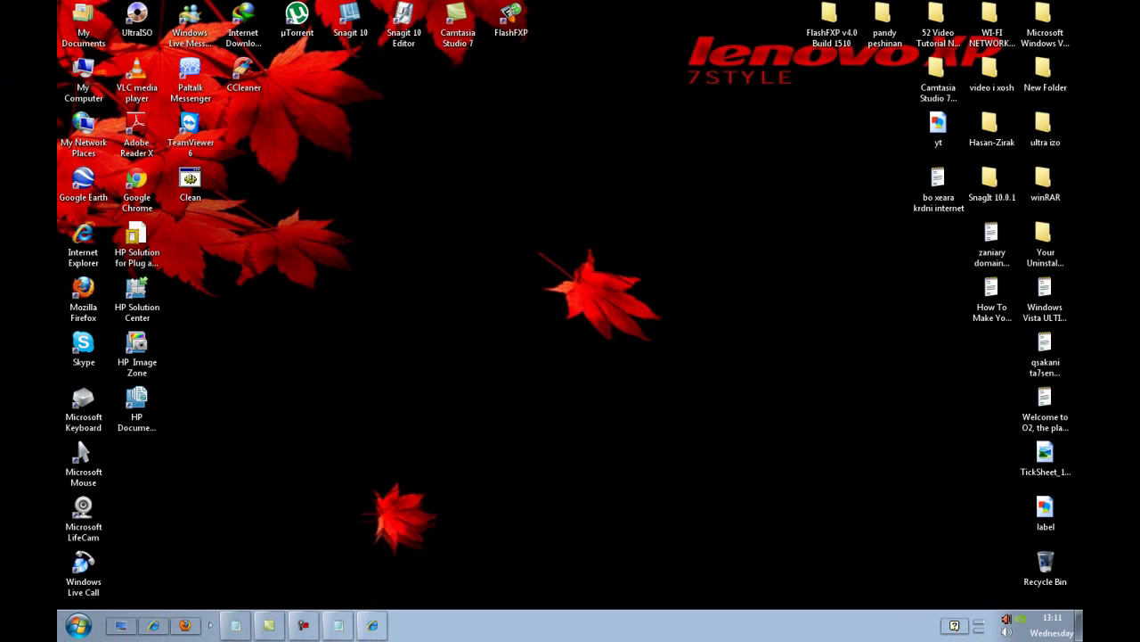
Bring up the note "How To Make Your Internet Faster (50x)", read its per-system DNS instructions, then restore it to a smaller window and minimize it
click(236, 625)
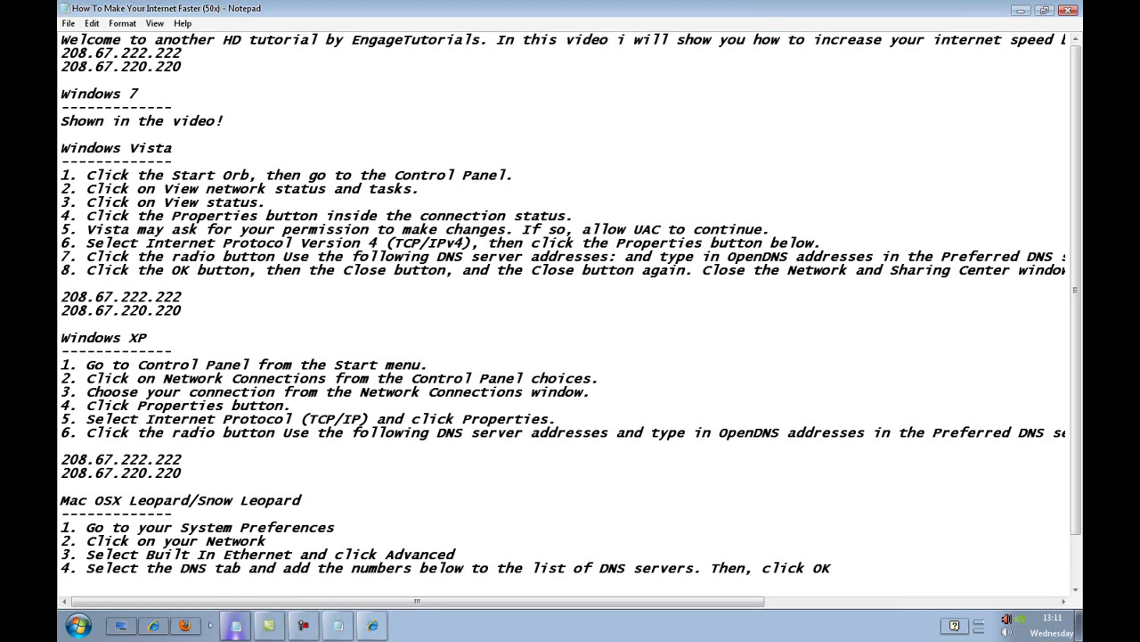
scroll(570, 303, down, 1)
scroll(570, 303, up, 1)
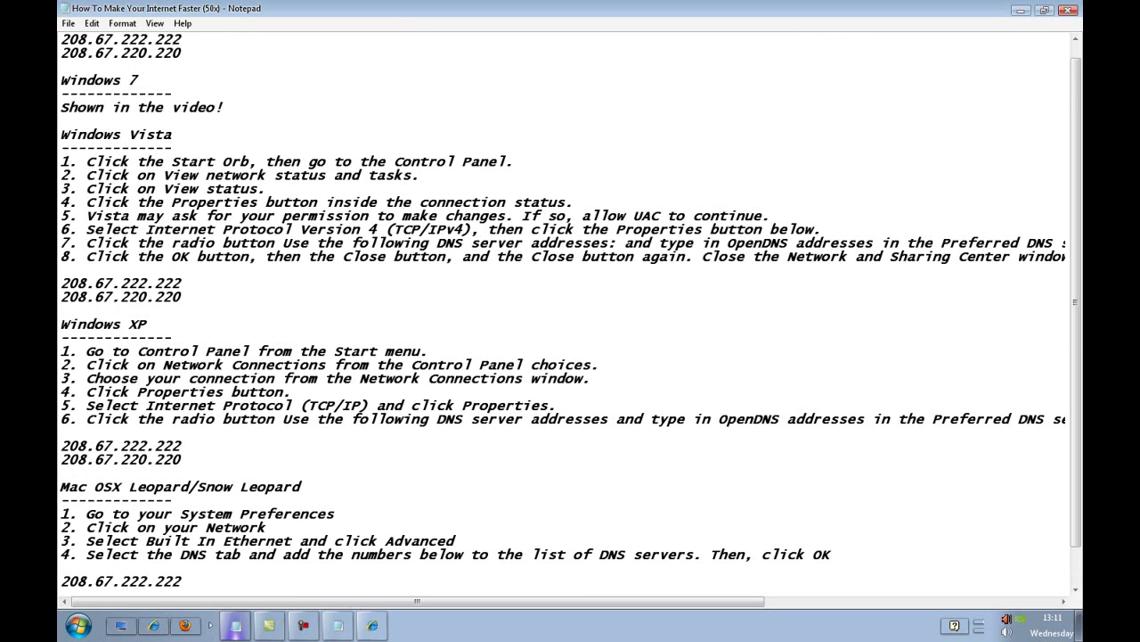
scroll(570, 309, down, 1)
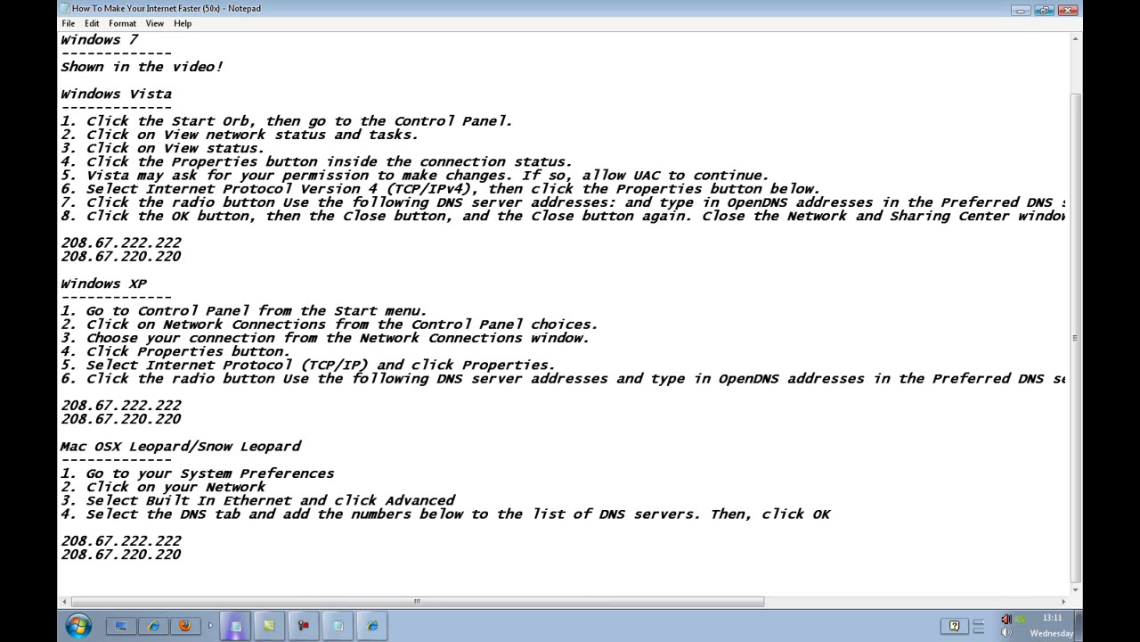
click(1044, 10)
click(966, 183)
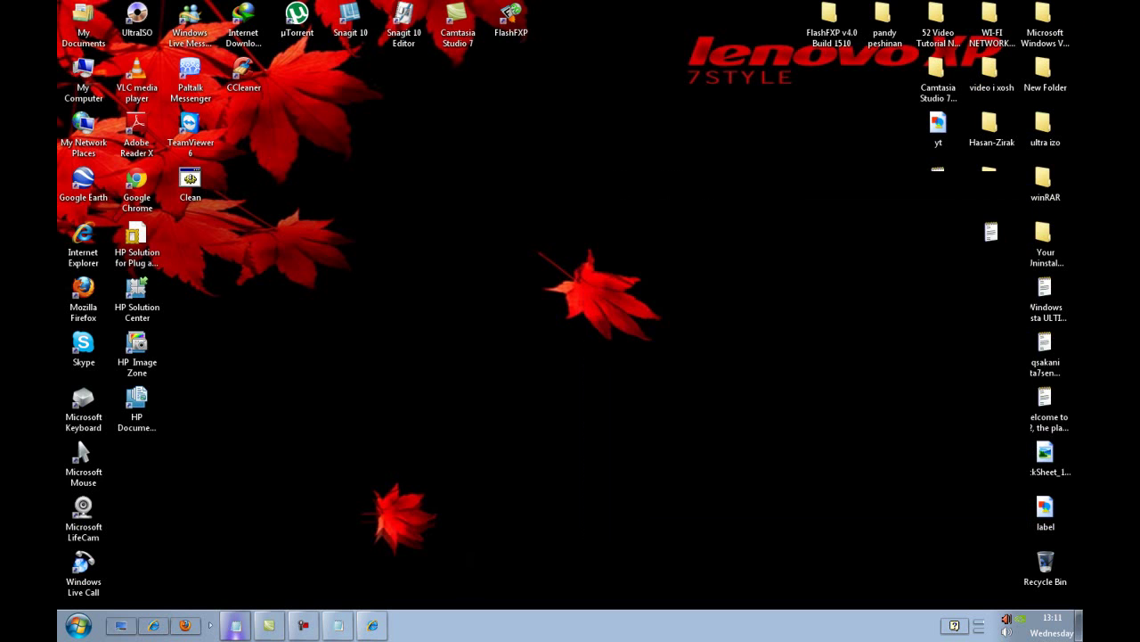
Open the Local Area Connection's properties from the Control Panel's Network Connections and bring Internet Protocol (TCP/IP) into its item list
click(78, 624)
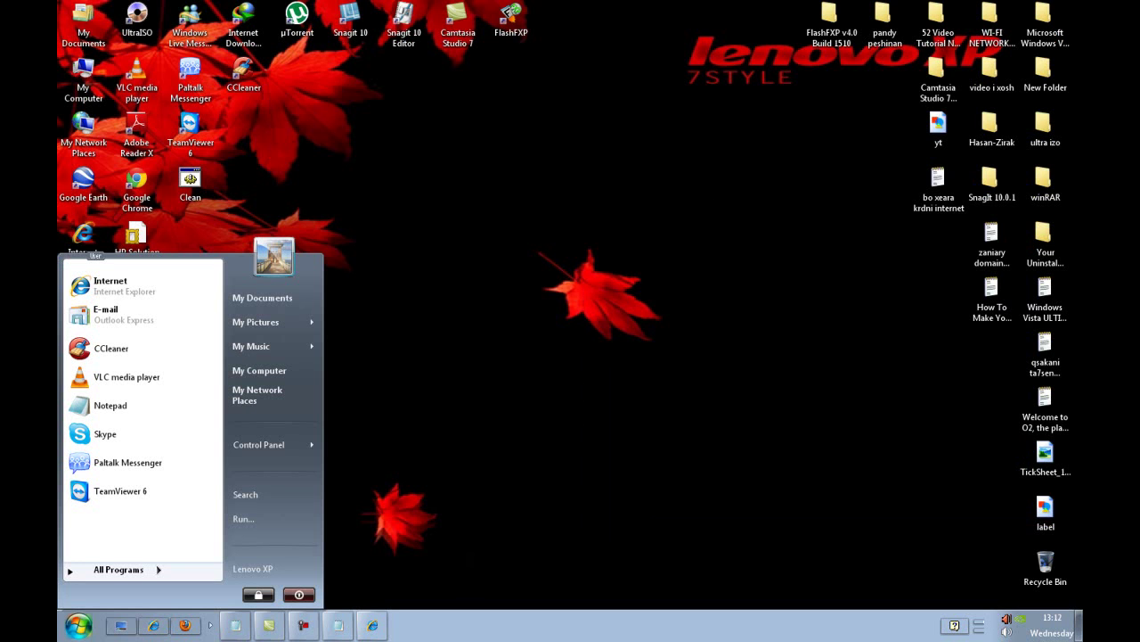
right_click(272, 444)
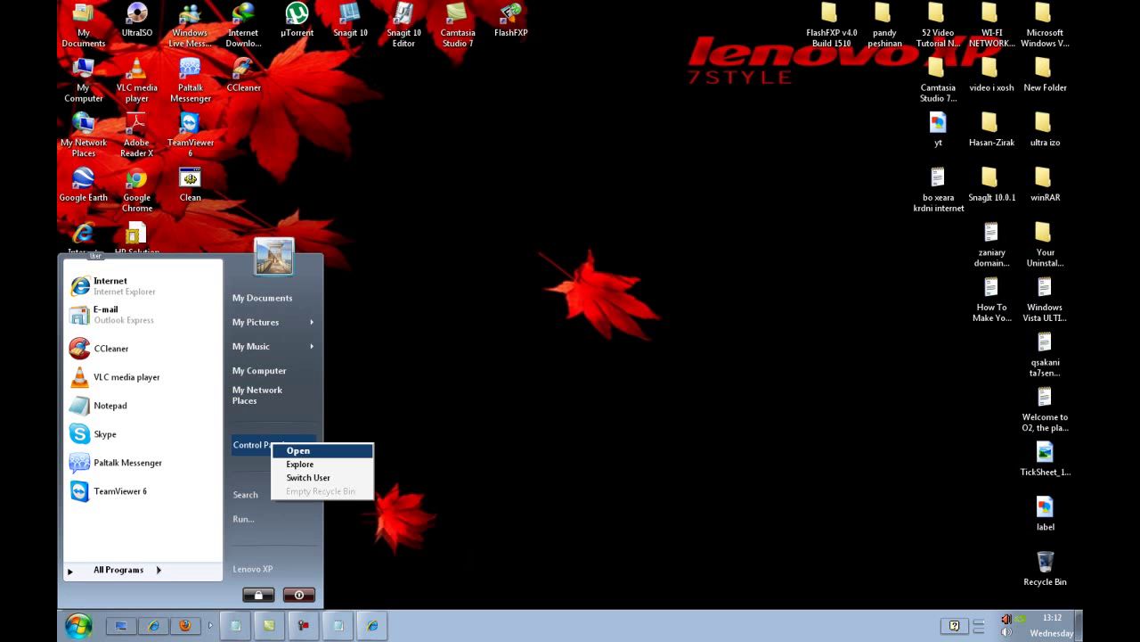
key(Return)
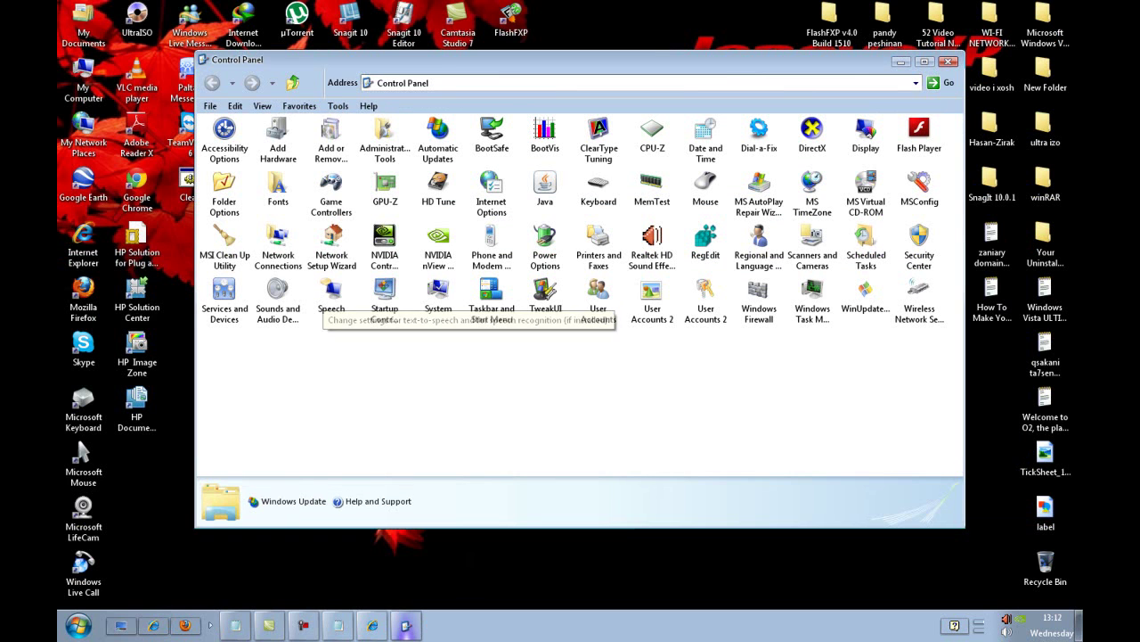
double_click(277, 239)
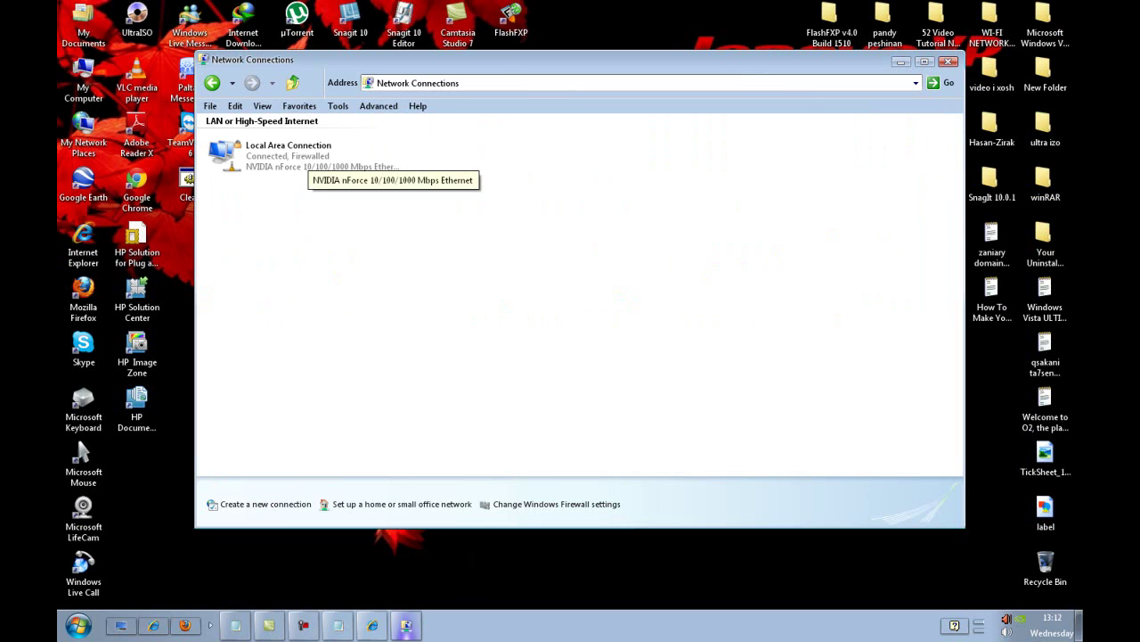
click(303, 162)
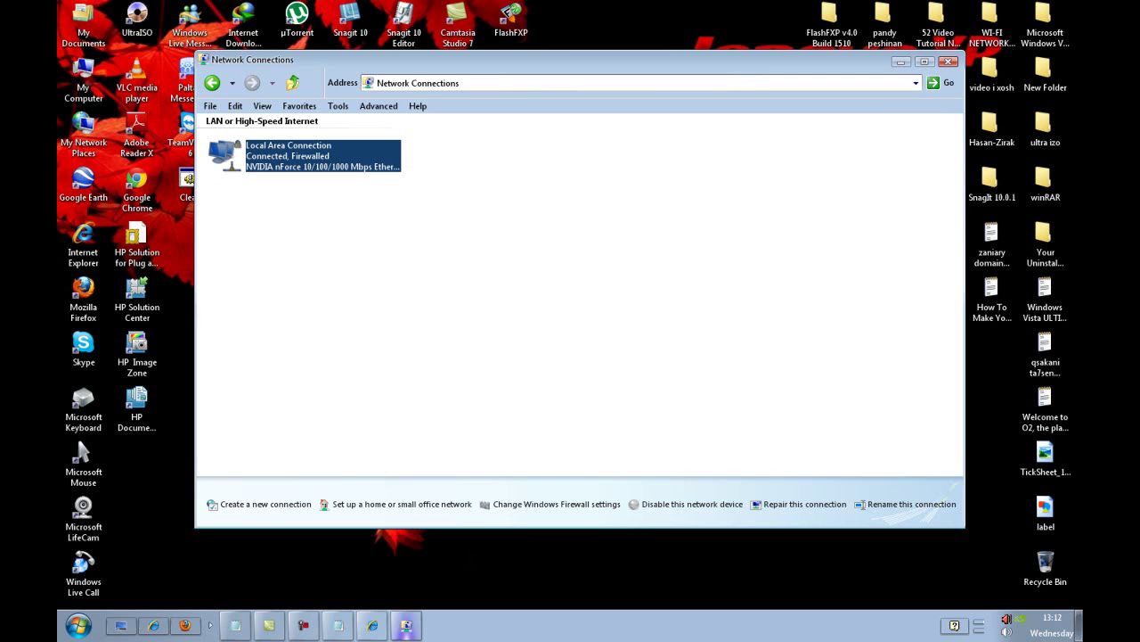
right_click(247, 158)
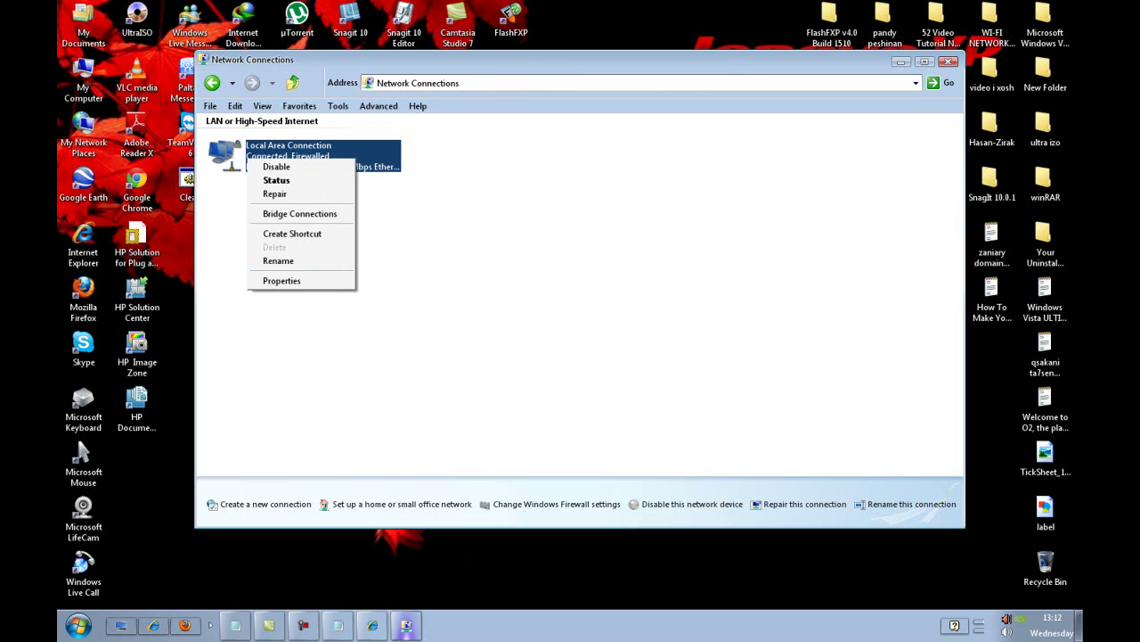
click(294, 281)
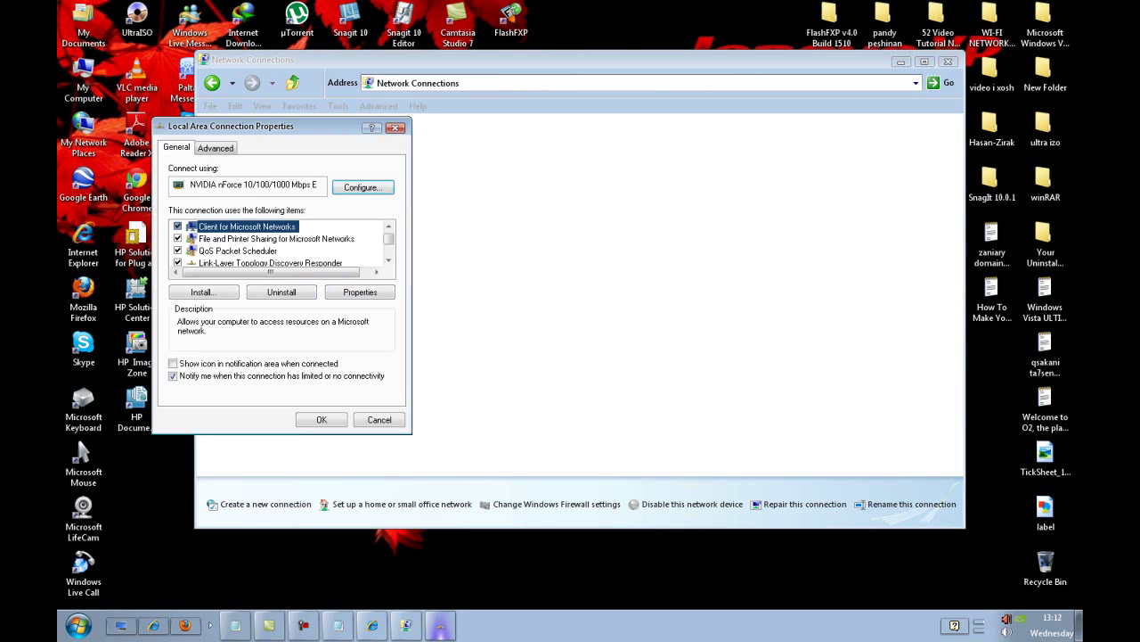
drag(268, 126, 471, 131)
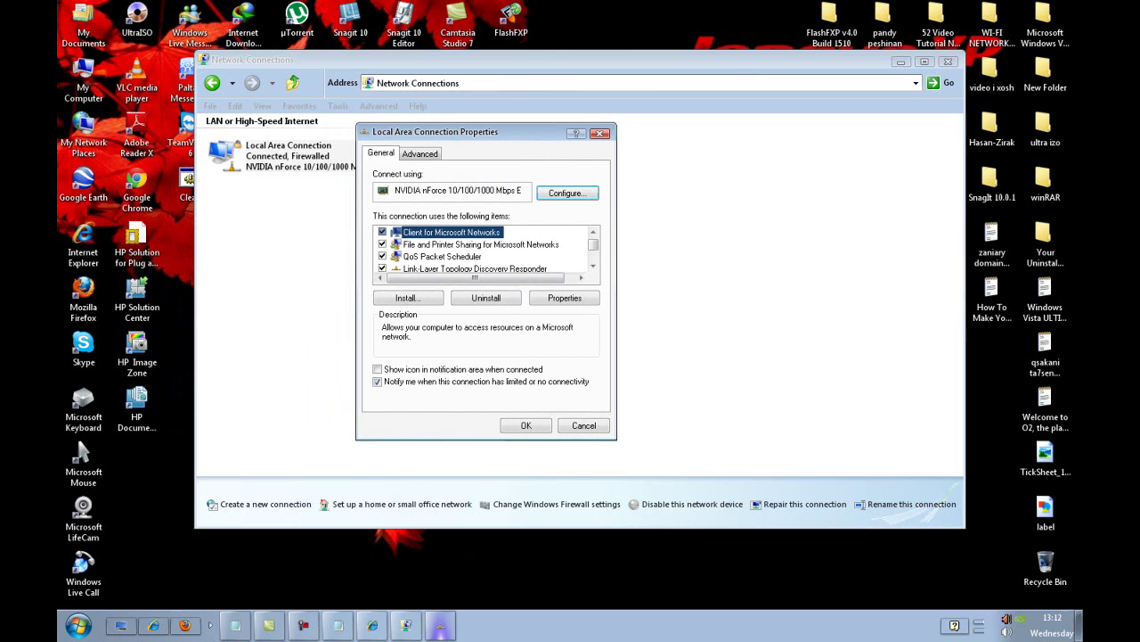
drag(593, 244, 593, 250)
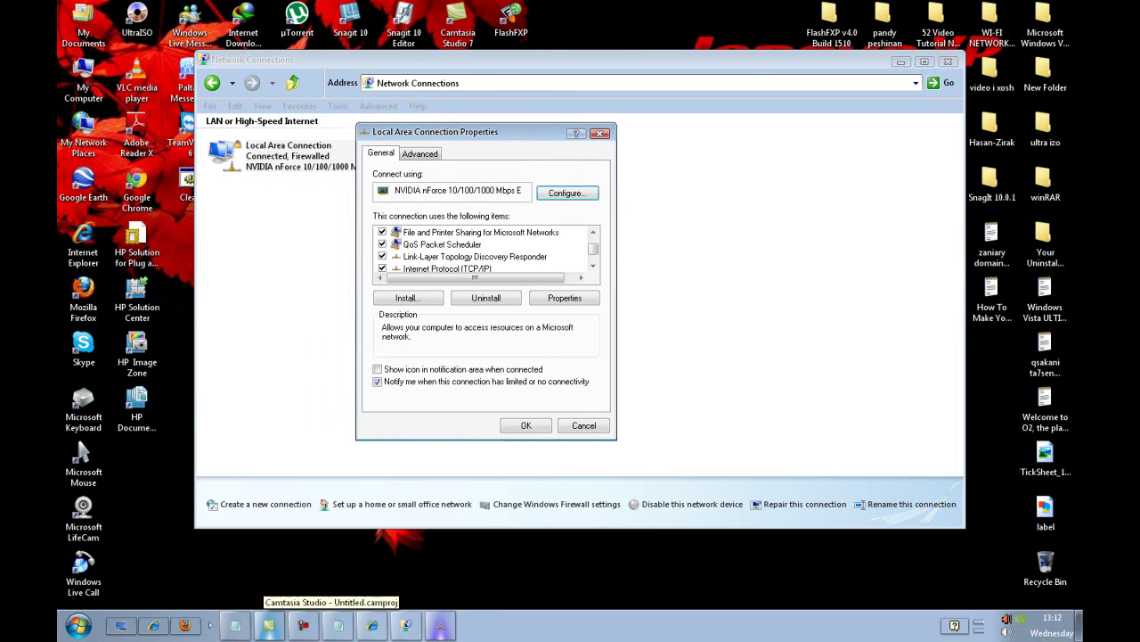
Consult the Windows XP DNS instructions in the "How To Make Your Internet Faster (50x)" note
click(235, 625)
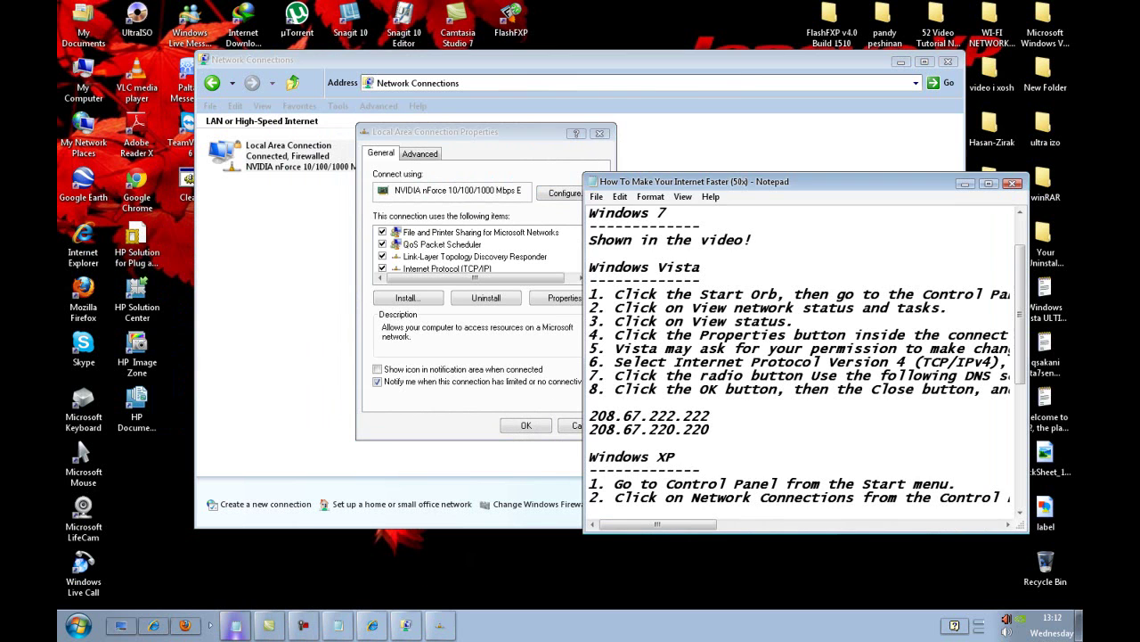
scroll(802, 356, down, 3)
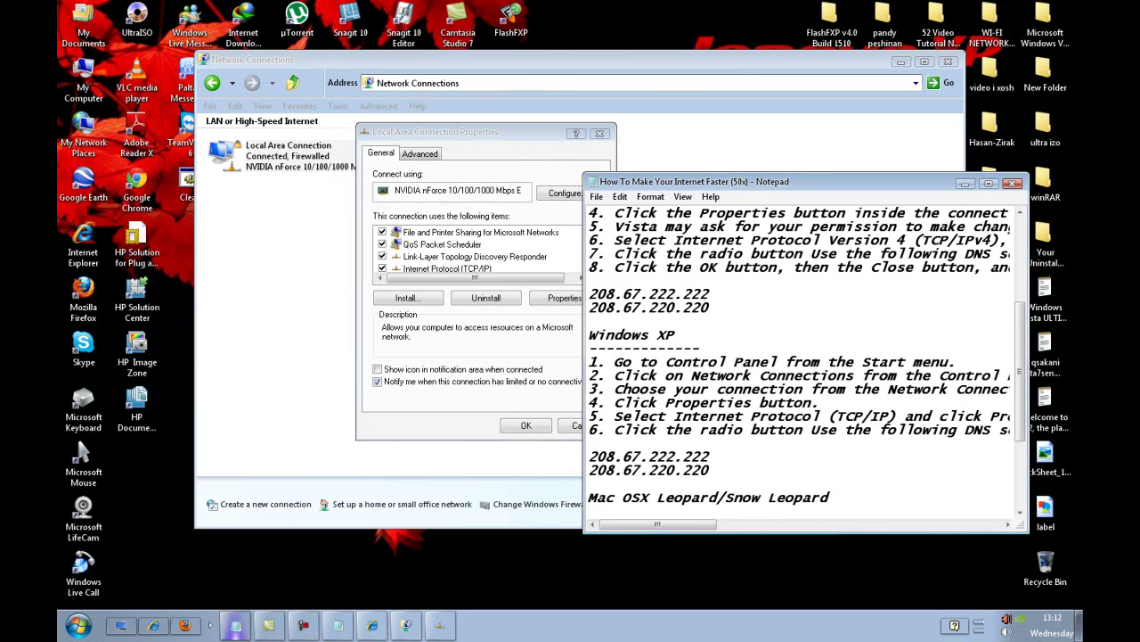
scroll(802, 356, down, 1)
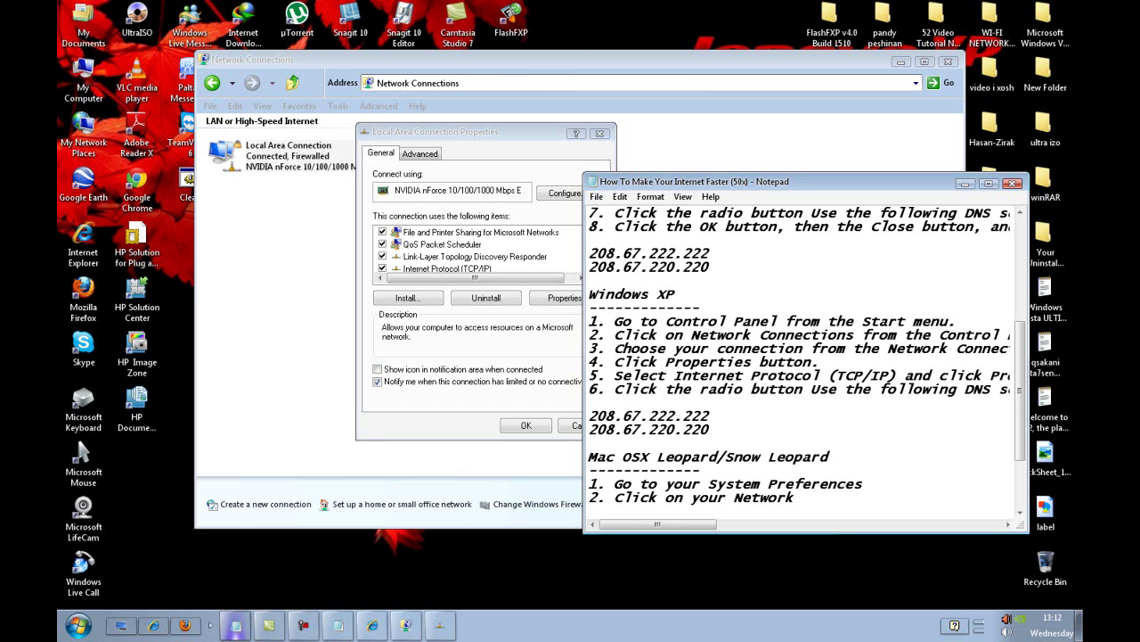
mouse_move(897, 375)
mouse_down()
mouse_move(828, 375)
mouse_move(891, 376)
mouse_up()
click(819, 363)
Return to the connection's properties and open the Internet Protocol (TCP/IP) properties, placing the dialog clear of the note
click(439, 625)
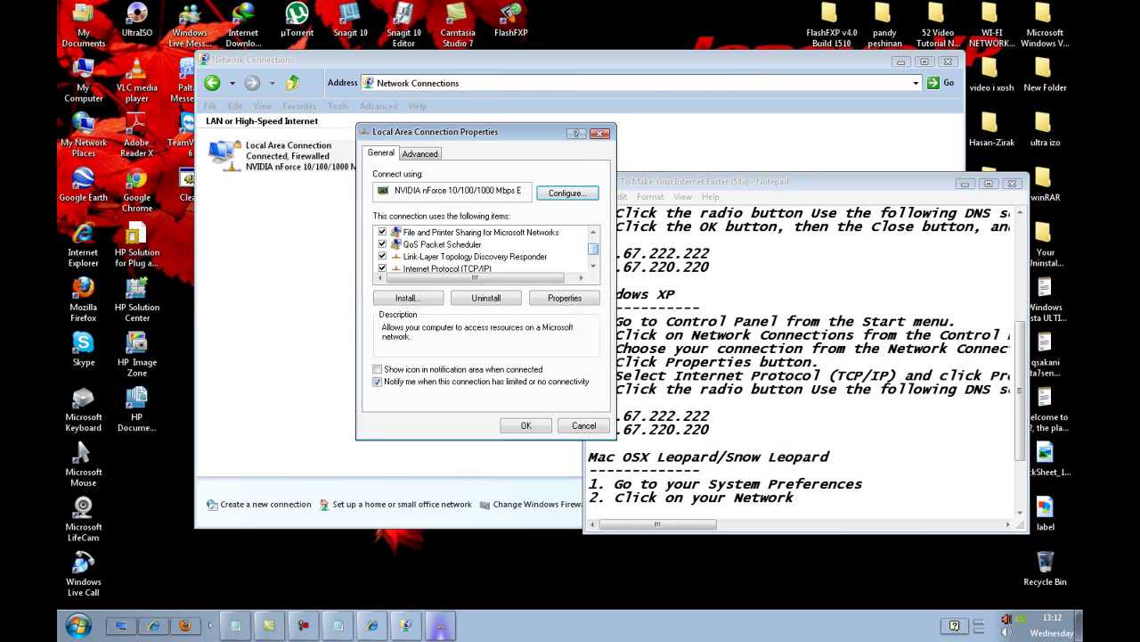
scroll(481, 250, down, 1)
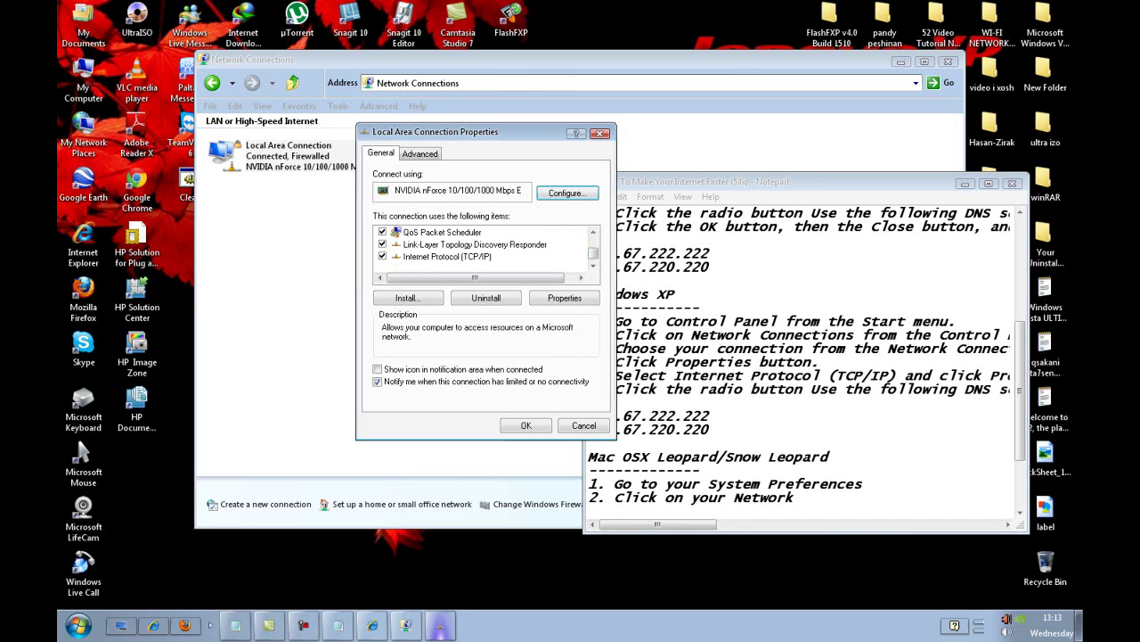
click(448, 256)
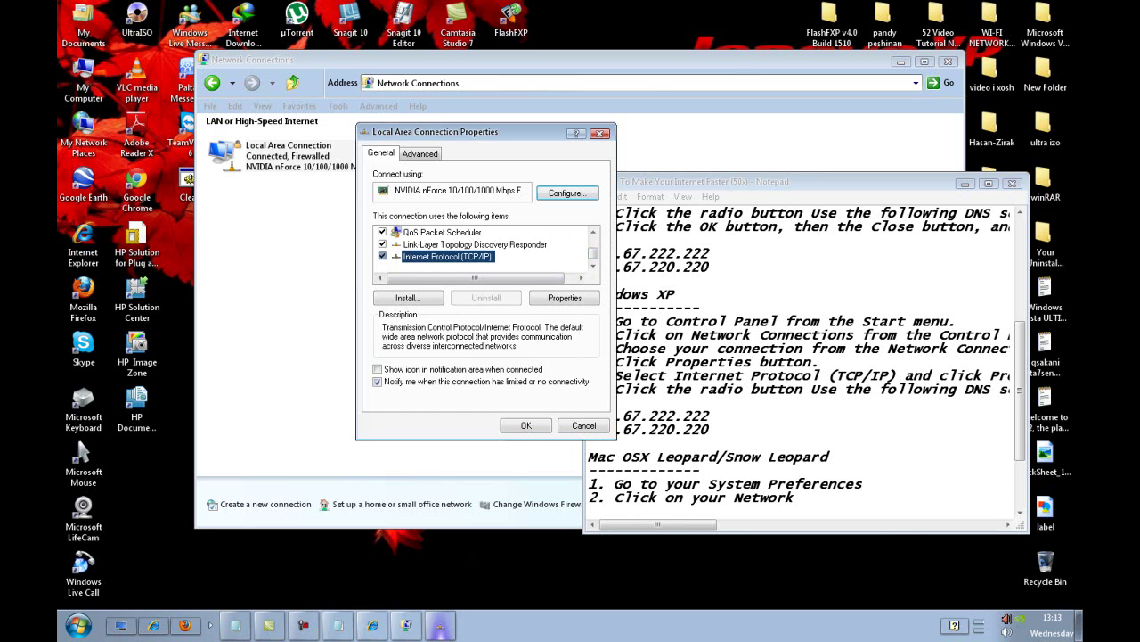
click(565, 297)
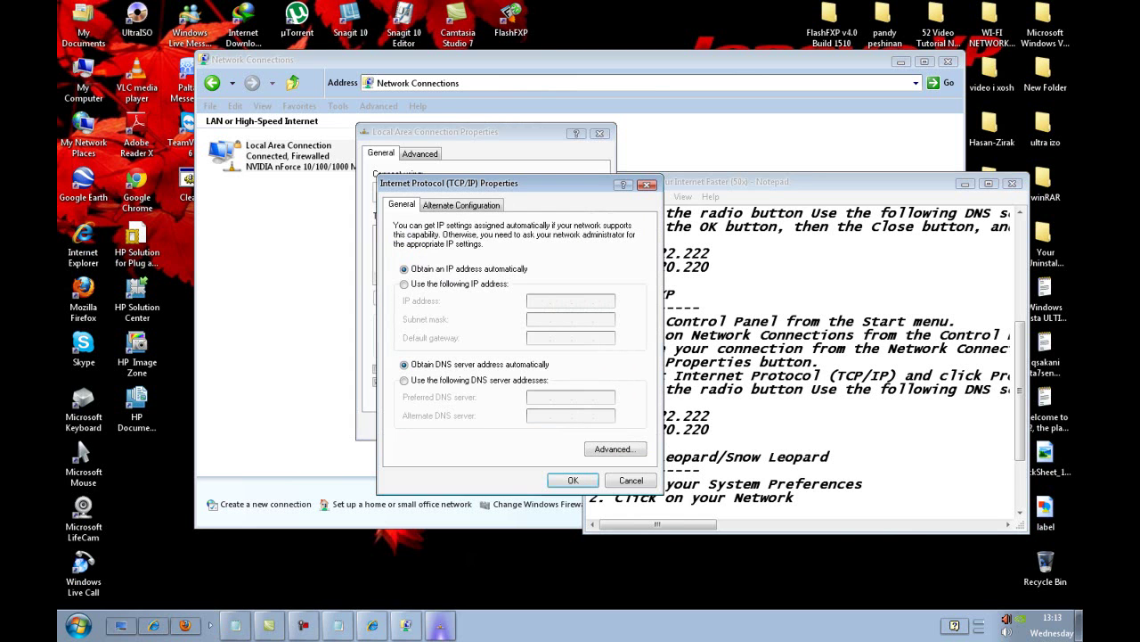
drag(449, 182, 374, 110)
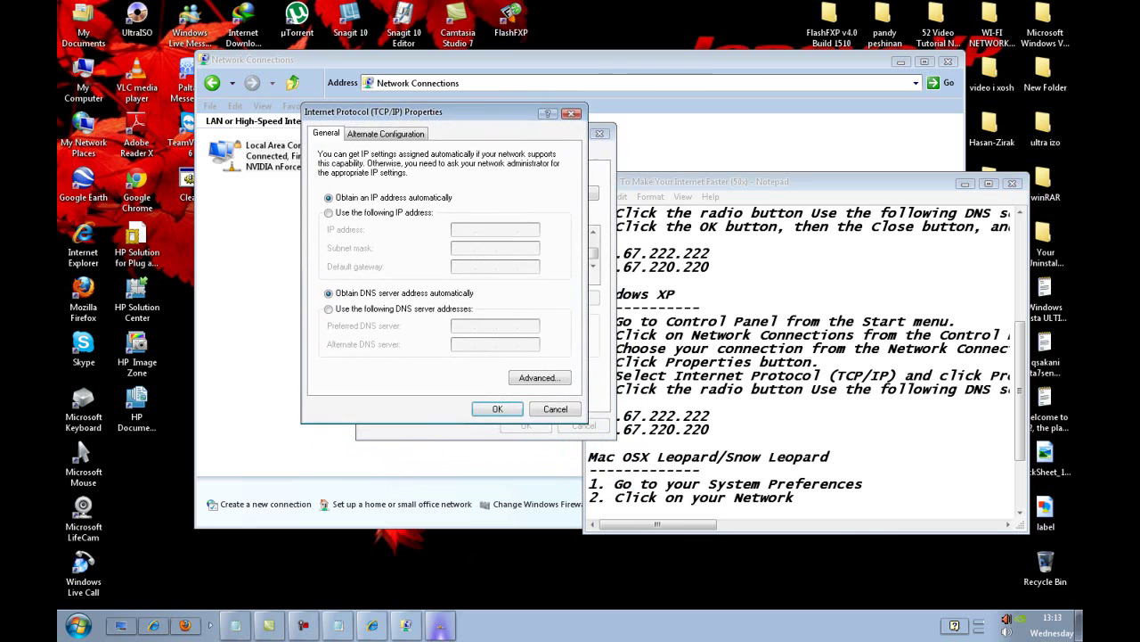
Set the connection to use the following DNS server addresses, keeping the note's Windows XP addresses readable beside the dialog
drag(757, 182, 782, 146)
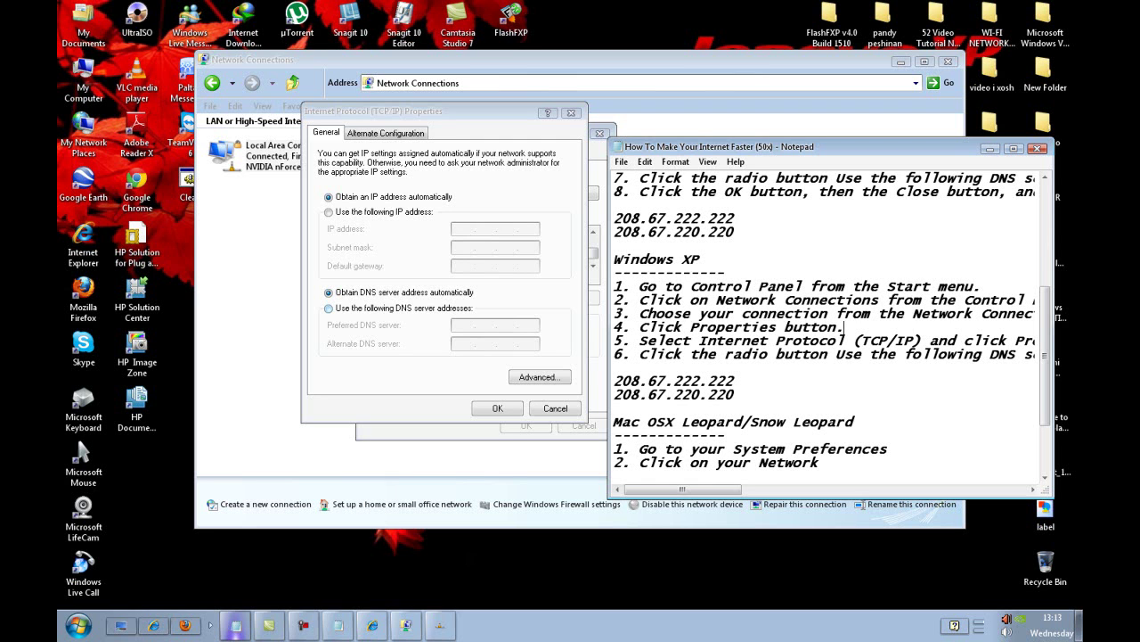
click(328, 308)
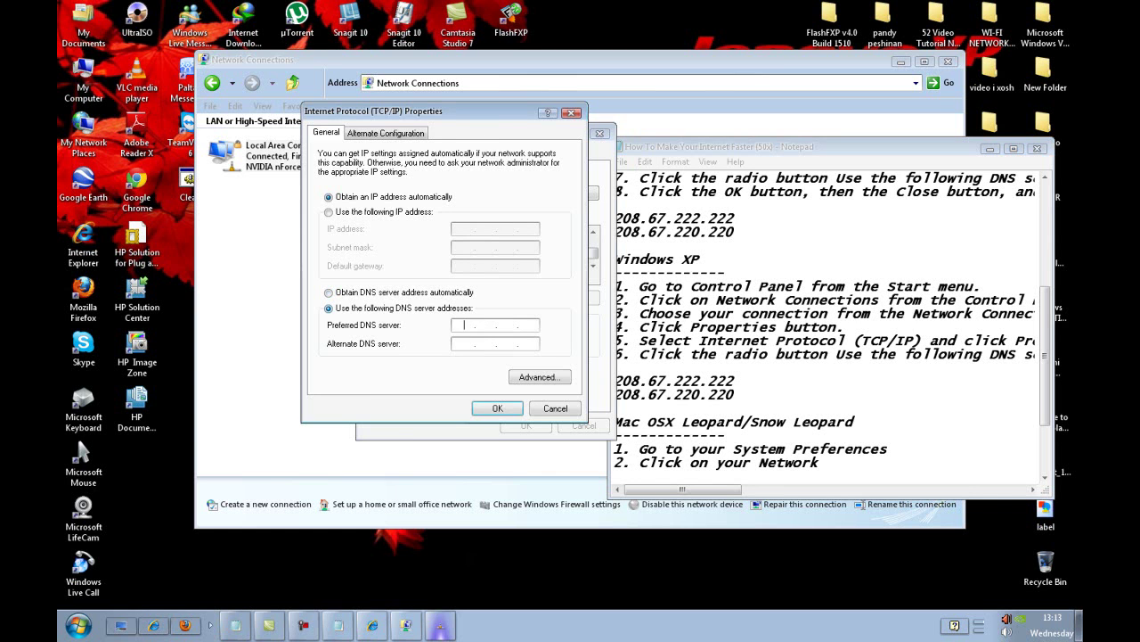
drag(801, 147, 809, 127)
click(440, 624)
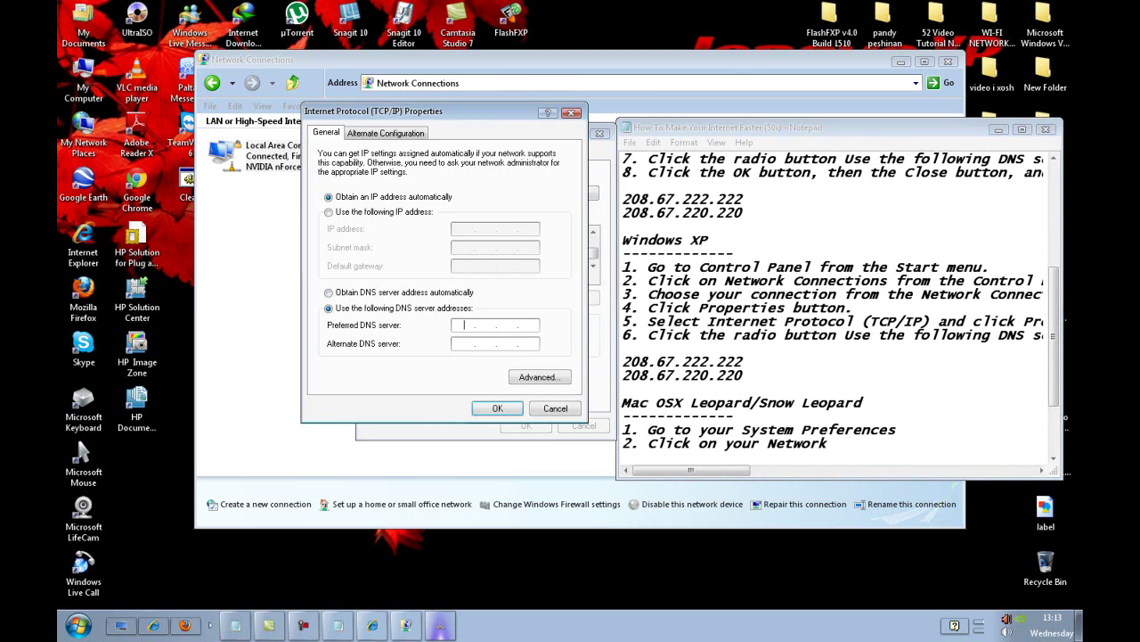
mouse_move(622, 361)
mouse_down()
mouse_move(743, 361)
mouse_move(723, 375)
mouse_move(622, 375)
mouse_up()
click(743, 361)
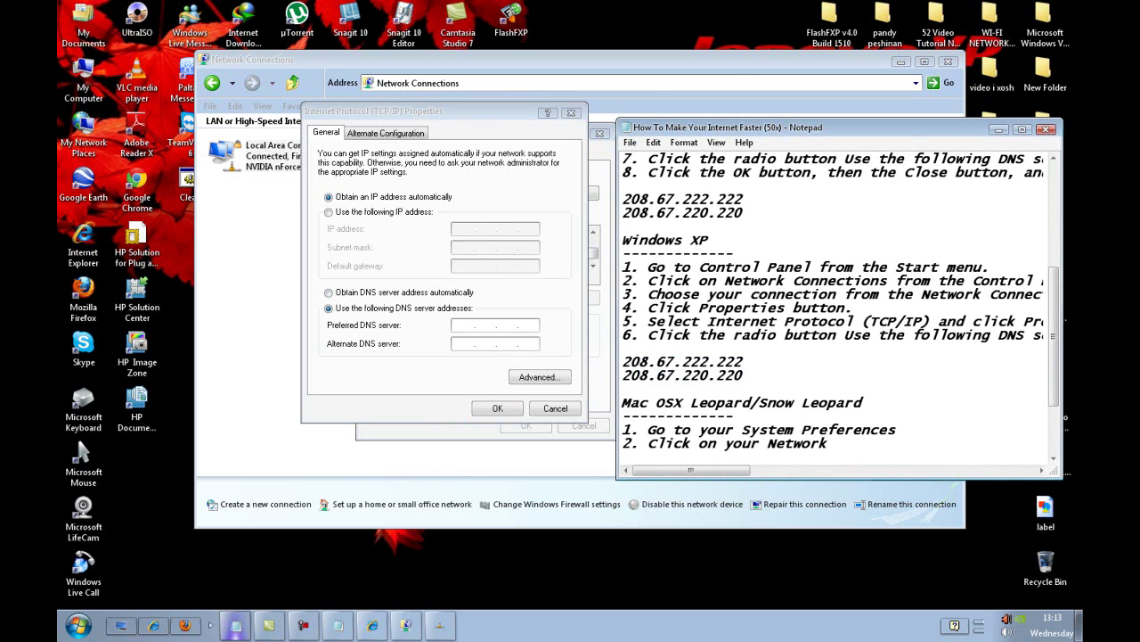
Set the preferred DNS server to 208.67.222.222 and the alternate to 208.67.220.220, and confirm the TCP/IP properties
click(464, 324)
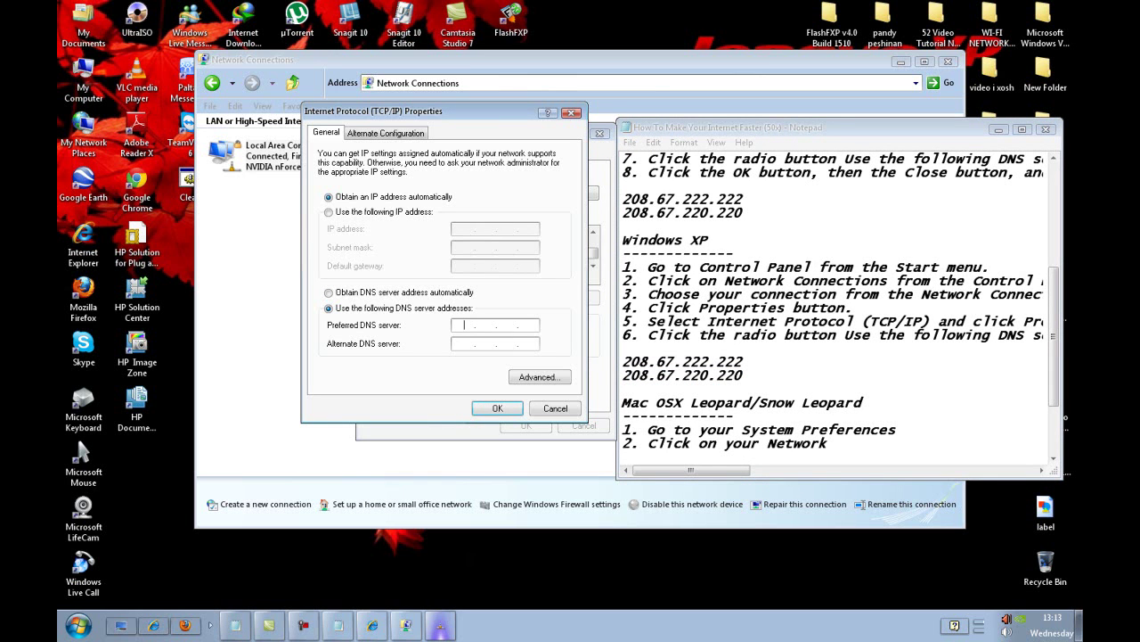
text(2)
text(08 . )
text(67)
text(222 . )
text(222)
text(208 . )
text(67 . )
text(22)
text(0 . )
text(22)
text(0)
key(Return)
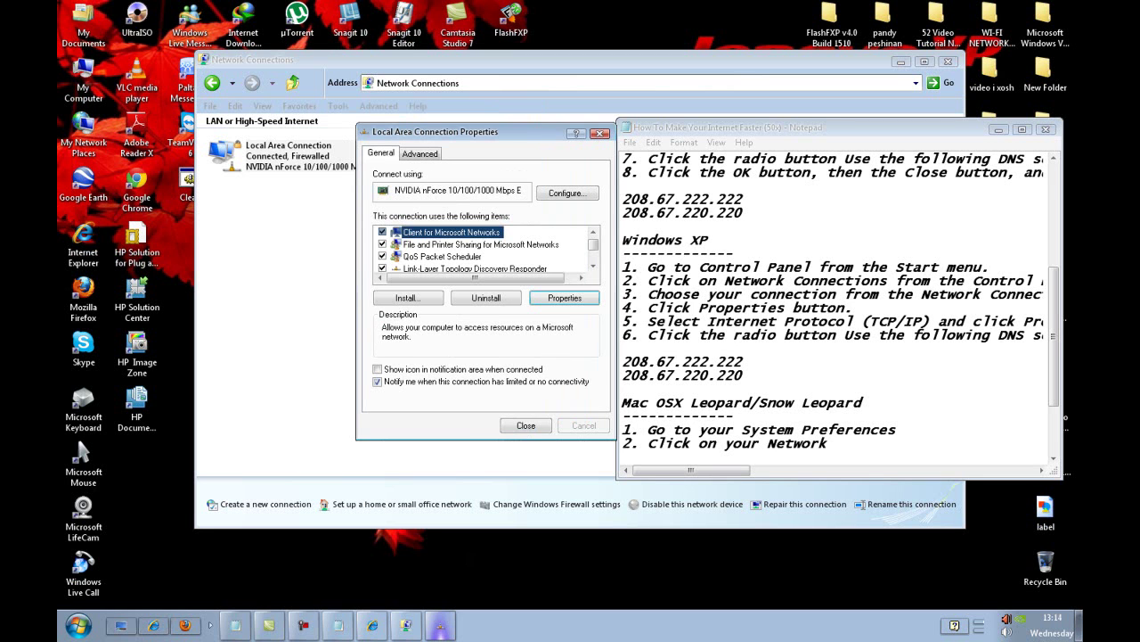
Close the Local Area Connection properties and the Network Connections window
click(526, 425)
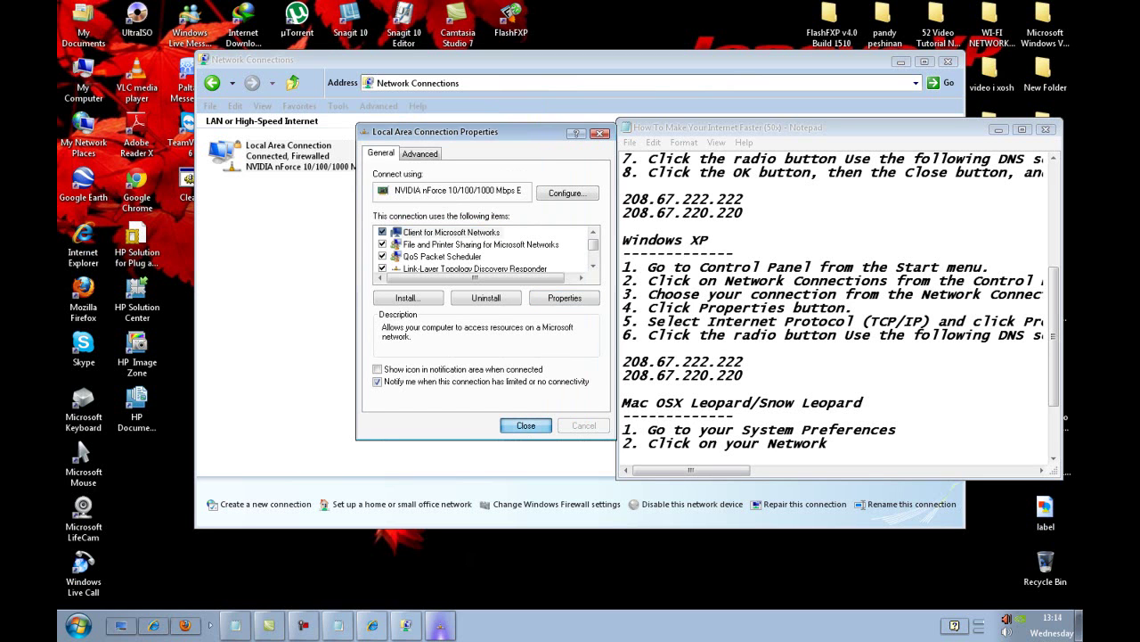
click(742, 361)
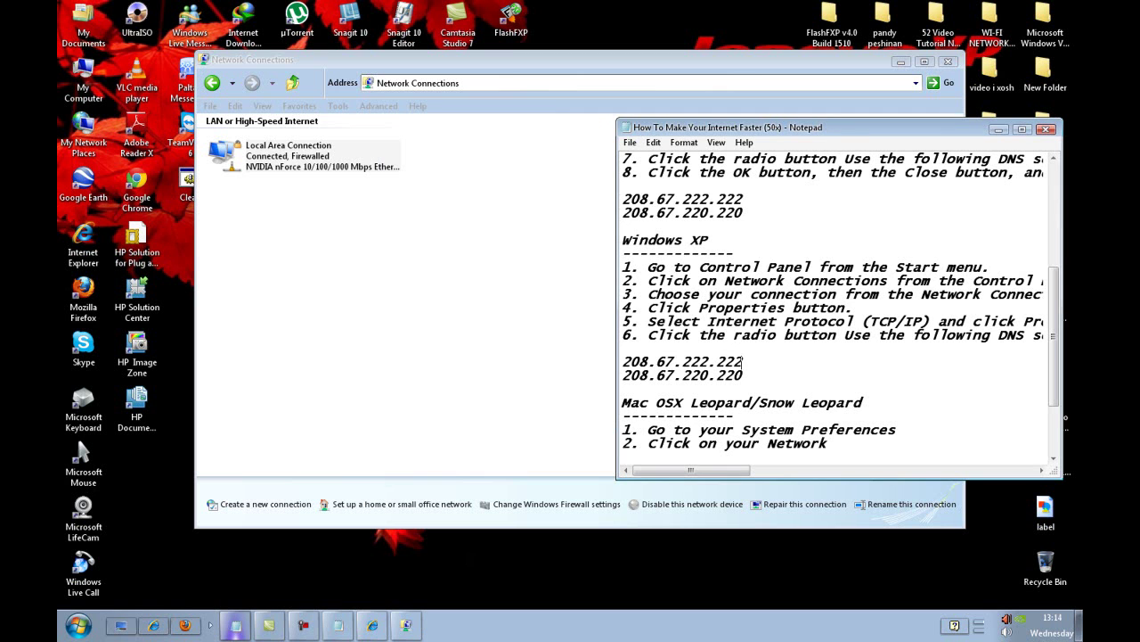
key(alt+Tab)
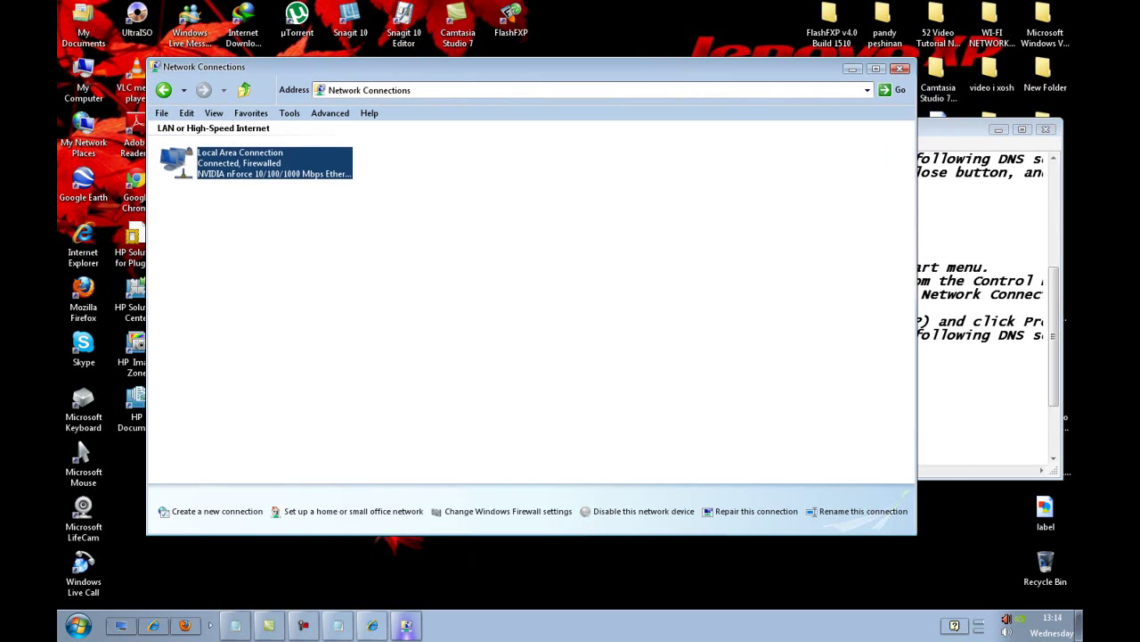
key(alt+F4)
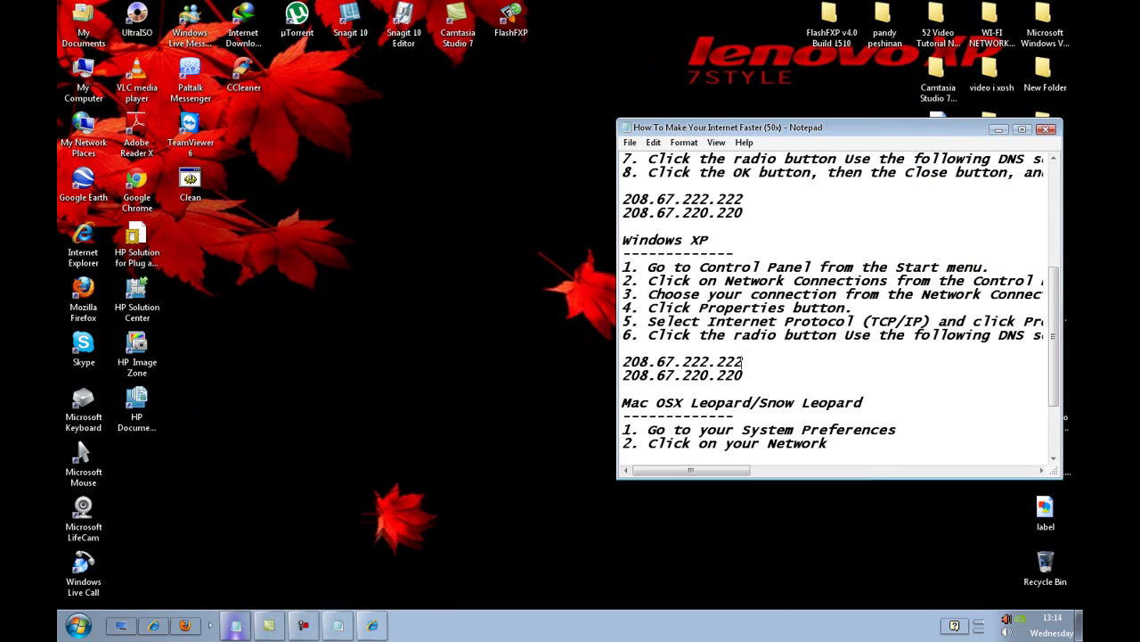
Move the note toward the middle of the desktop and view its Mac OSX Leopard/Snow Leopard DNS instructions
drag(713, 127, 479, 98)
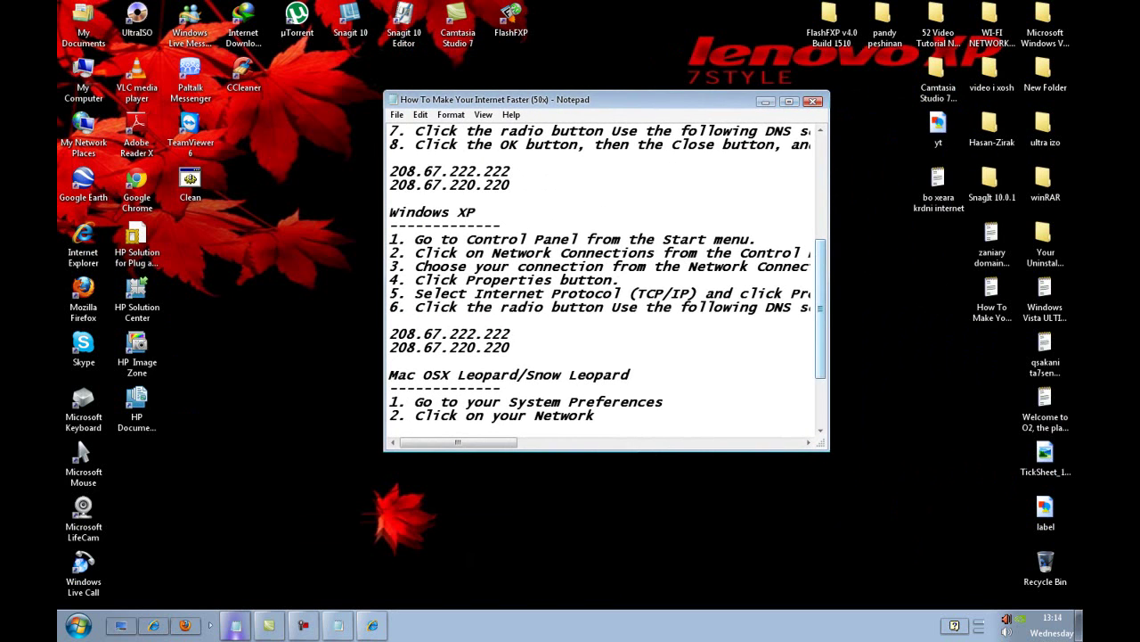
scroll(509, 239, down, 3)
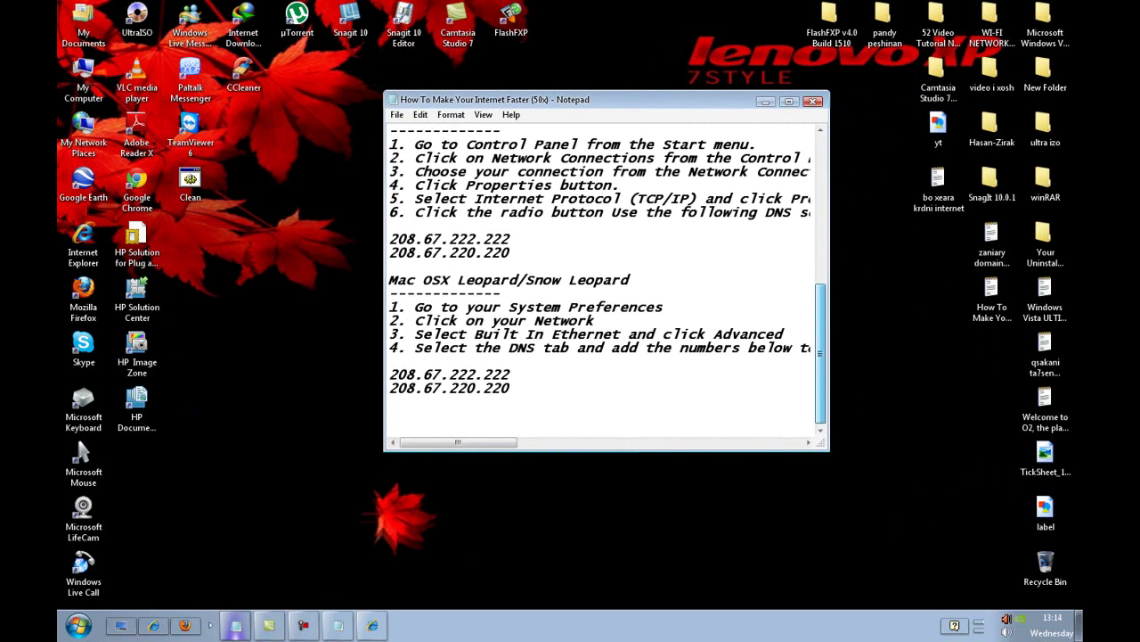
Review the note's DNS instructions for Windows 7, Windows Vista, Windows XP and Mac OSX from beginning to end
scroll(509, 239, up, 7)
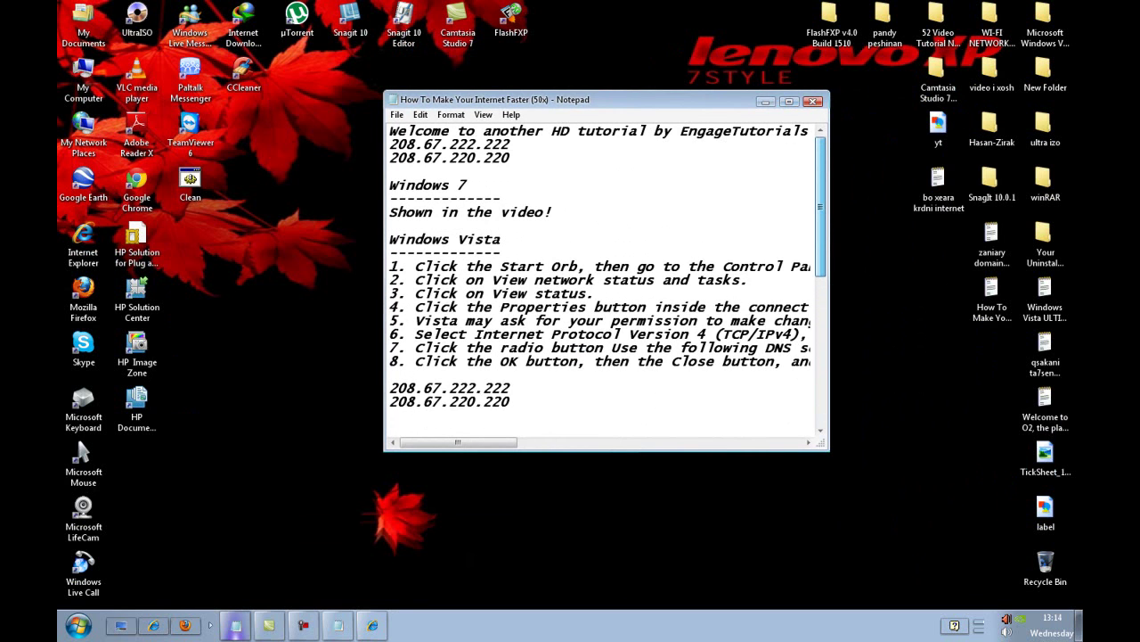
scroll(603, 276, down, 1)
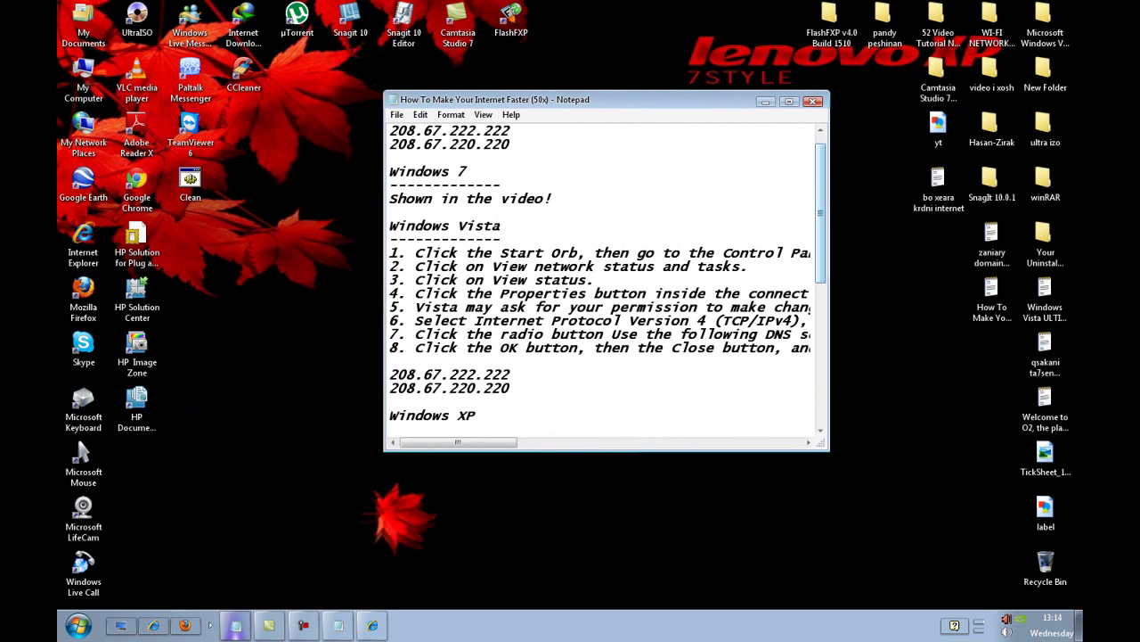
scroll(602, 276, down, 1)
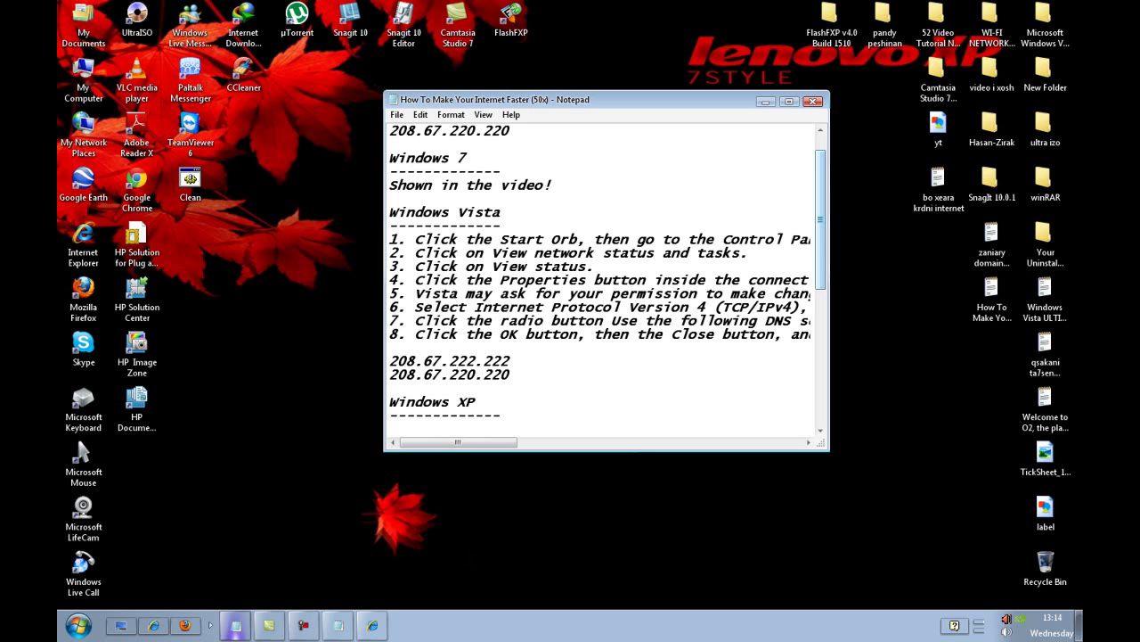
key(Down)
key(Down)
key(Down)
key(Down)
key(Down)
key(Down)
key(Down)
key(Down)
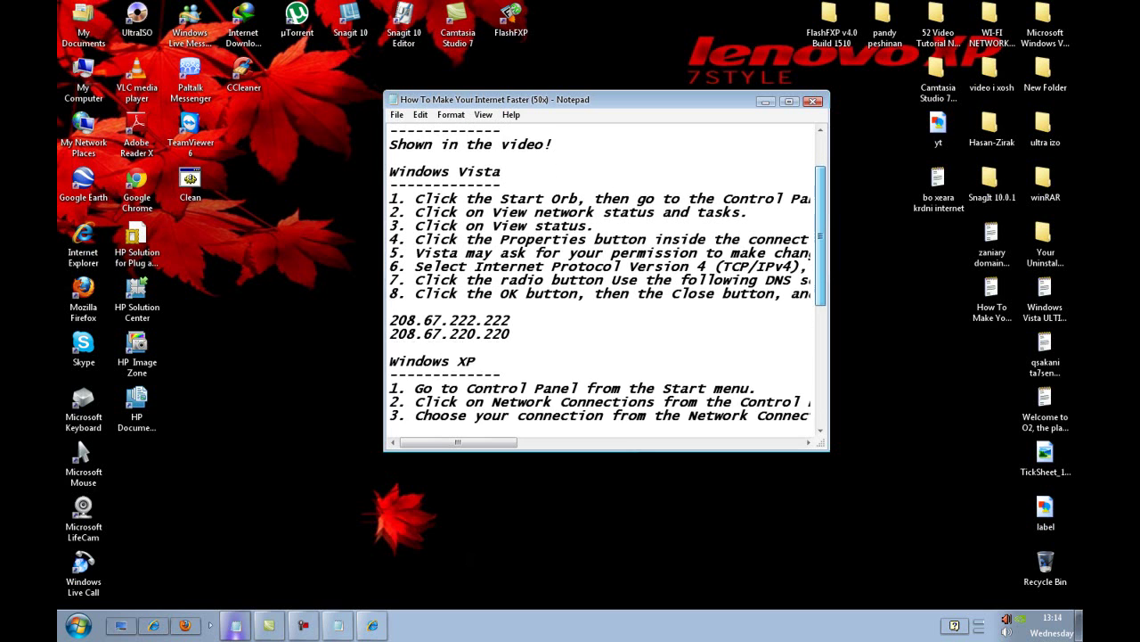
key(Down)
key(Down)
key(Down)
key(Down)
key(Down)
key(Down)
key(Down)
key(Down)
key(Down)
key(Down)
key(Down)
key(Down)
key(Down)
key(Down)
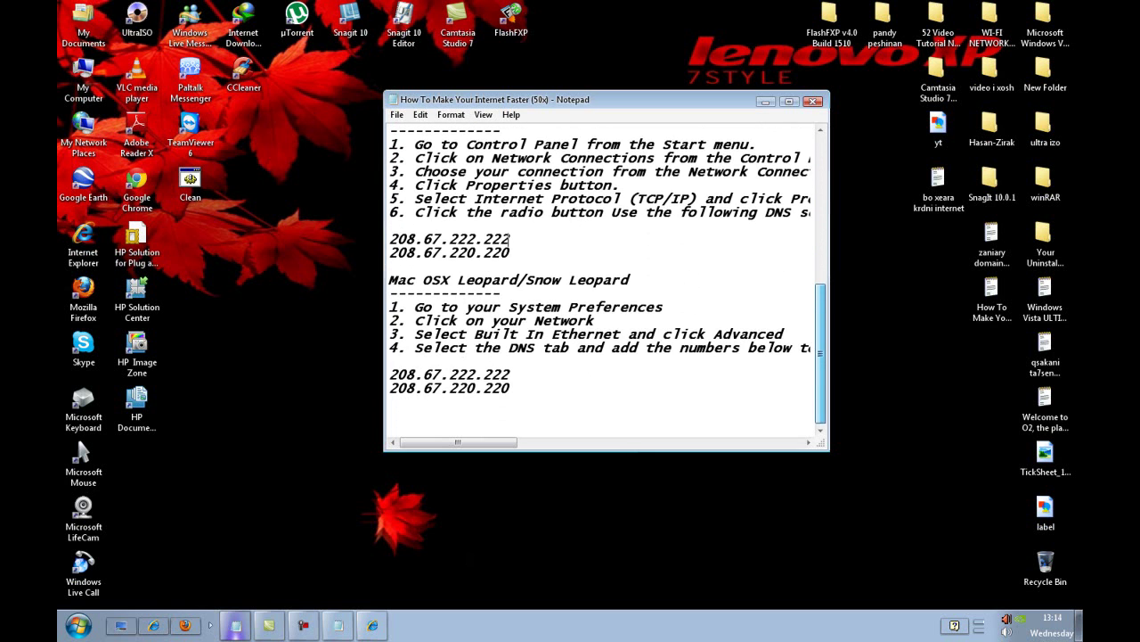
key(Page_Up)
key(Page_Up)
Close the note with the DNS instructions and refresh the desktop
click(812, 101)
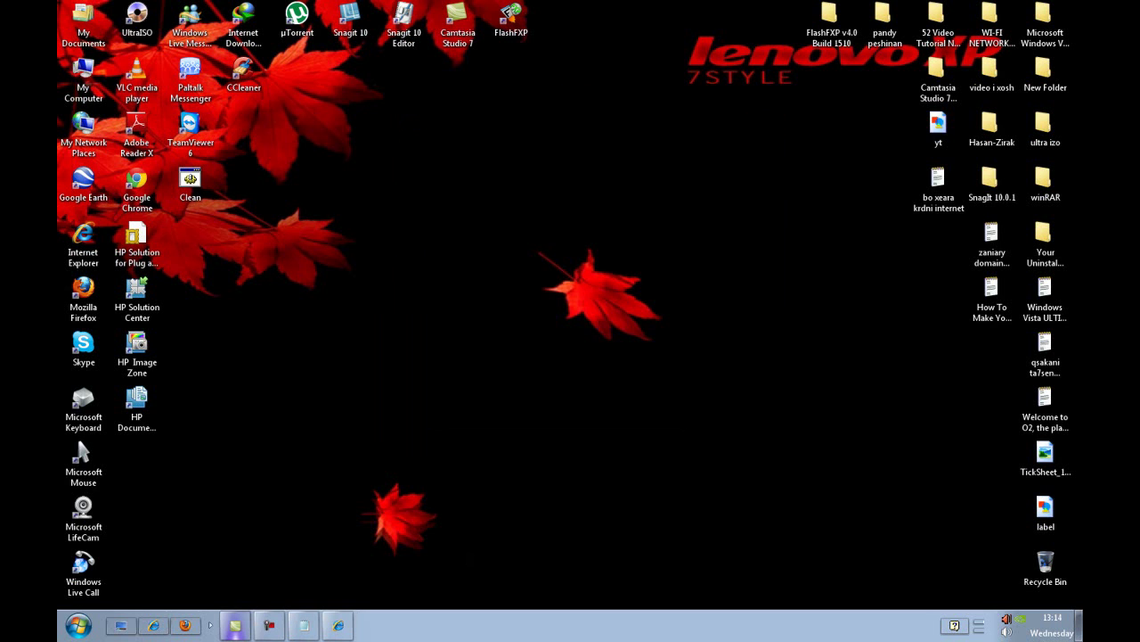
right_click(457, 292)
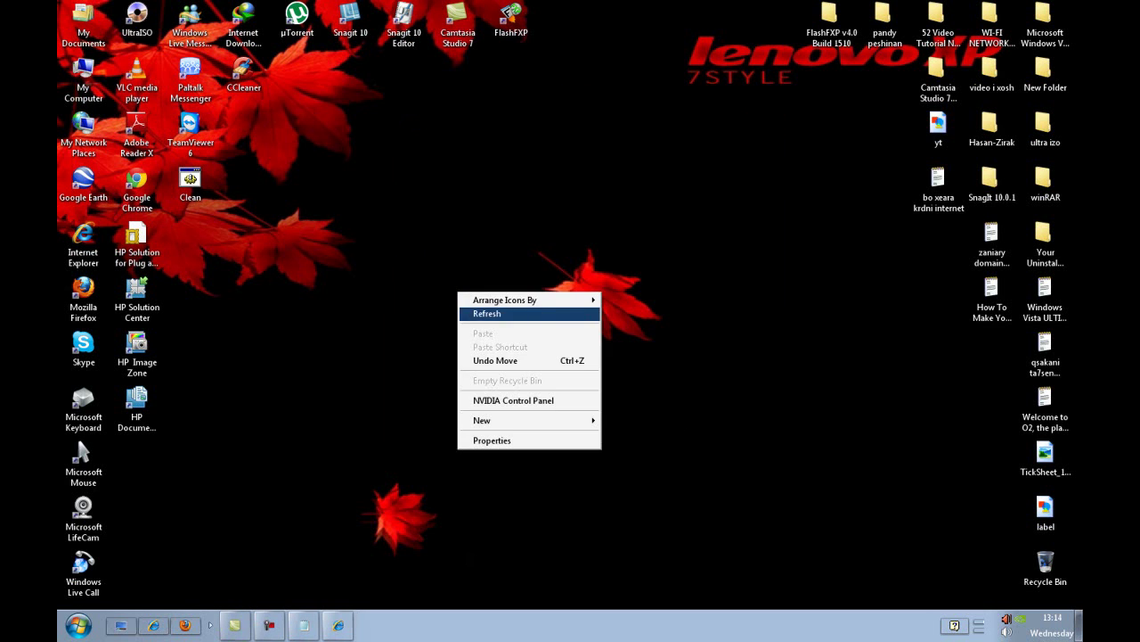
click(472, 313)
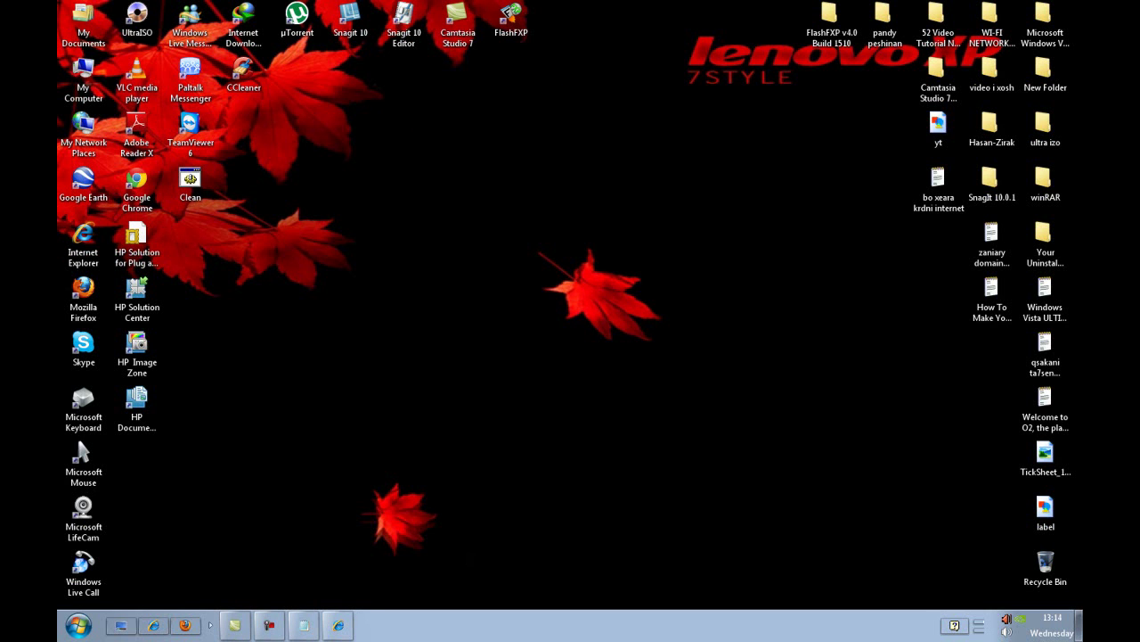
right_click(450, 284)
click(472, 303)
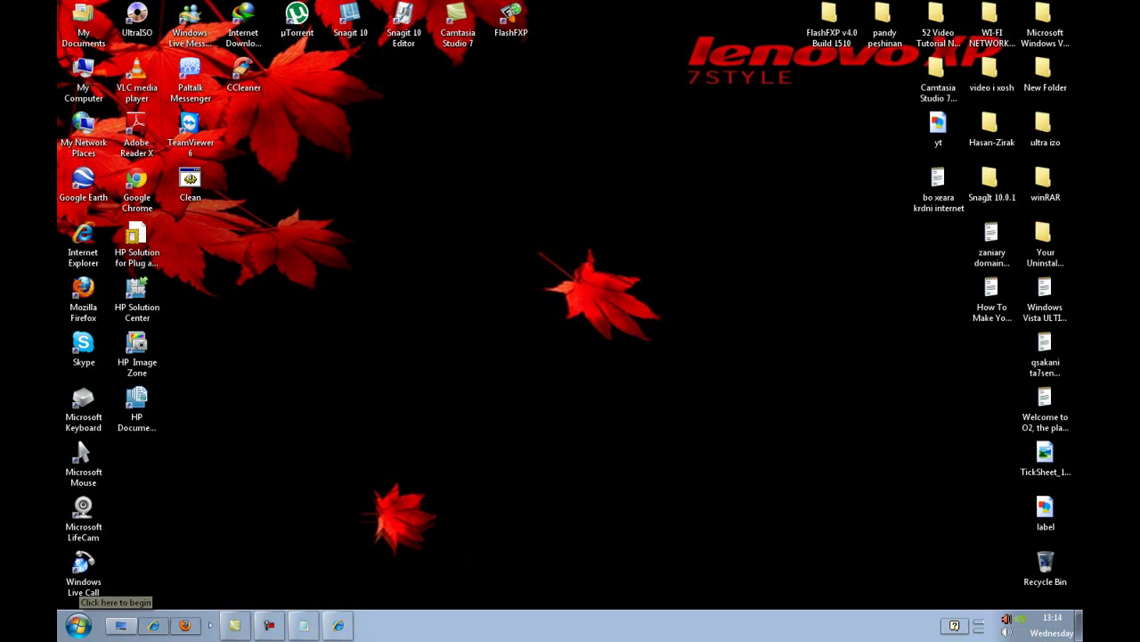
click(79, 624)
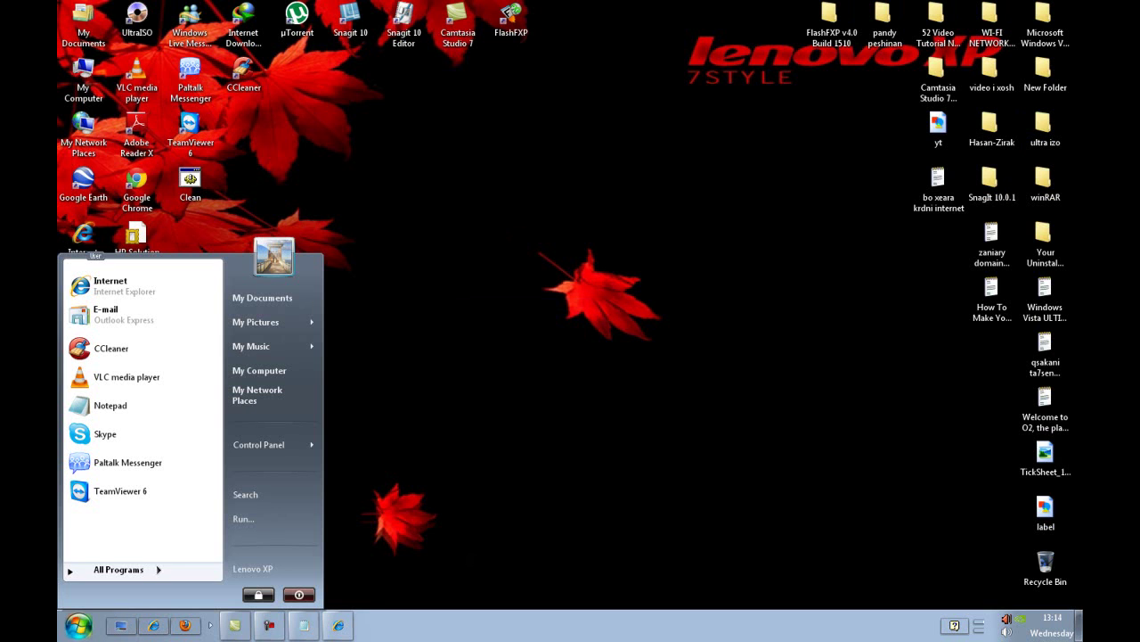
click(243, 519)
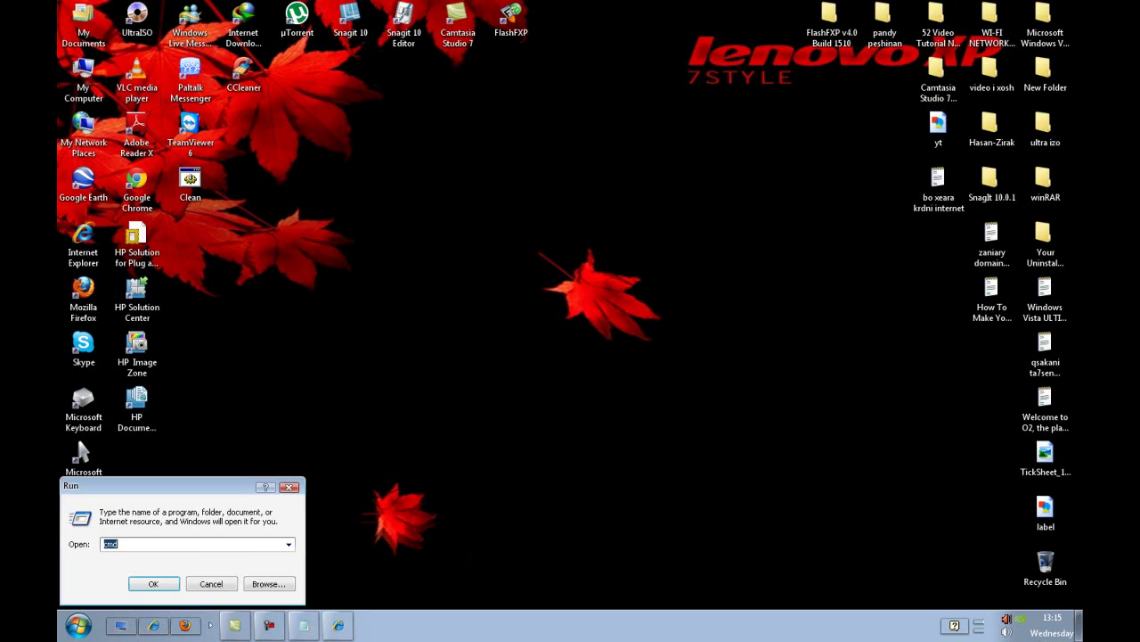
key(Escape)
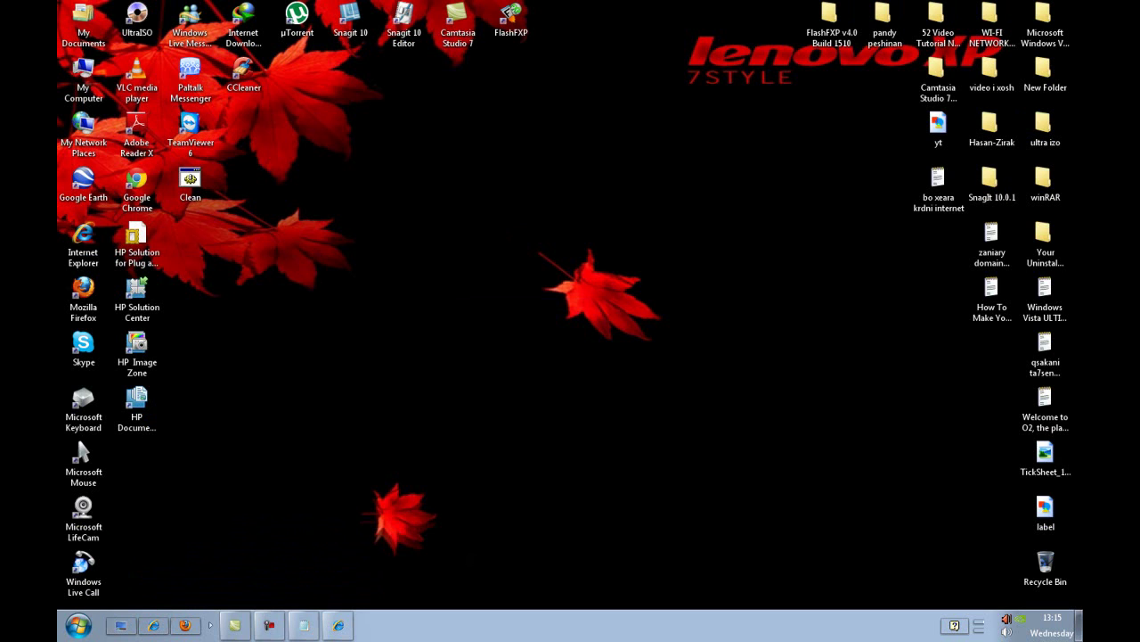
Open the Group Policy editor by running gpedit.msc
key(super+r)
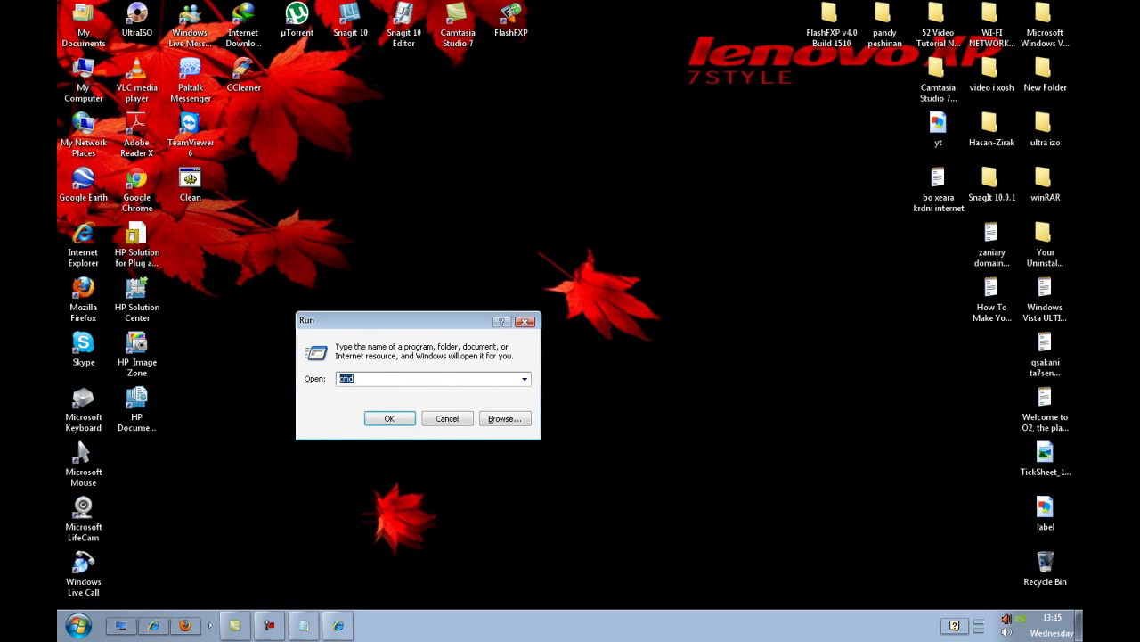
text(gpedit)
text(msc)
key(Return)
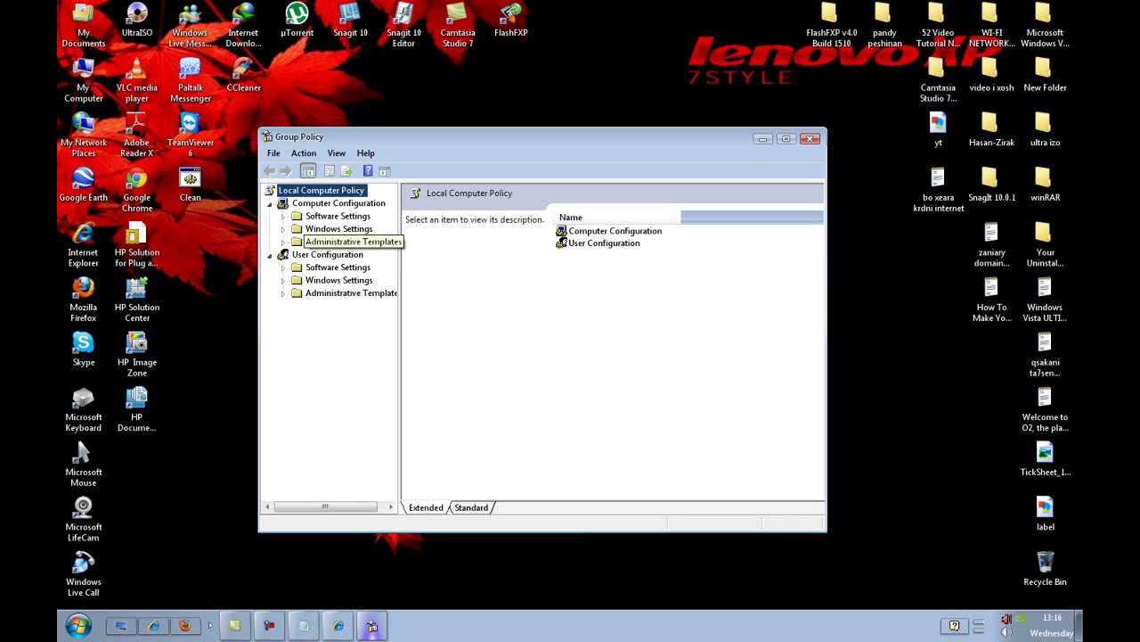
Open the QoS Packet Scheduler policies in the Network section of the Computer Configuration Administrative Templates
click(348, 241)
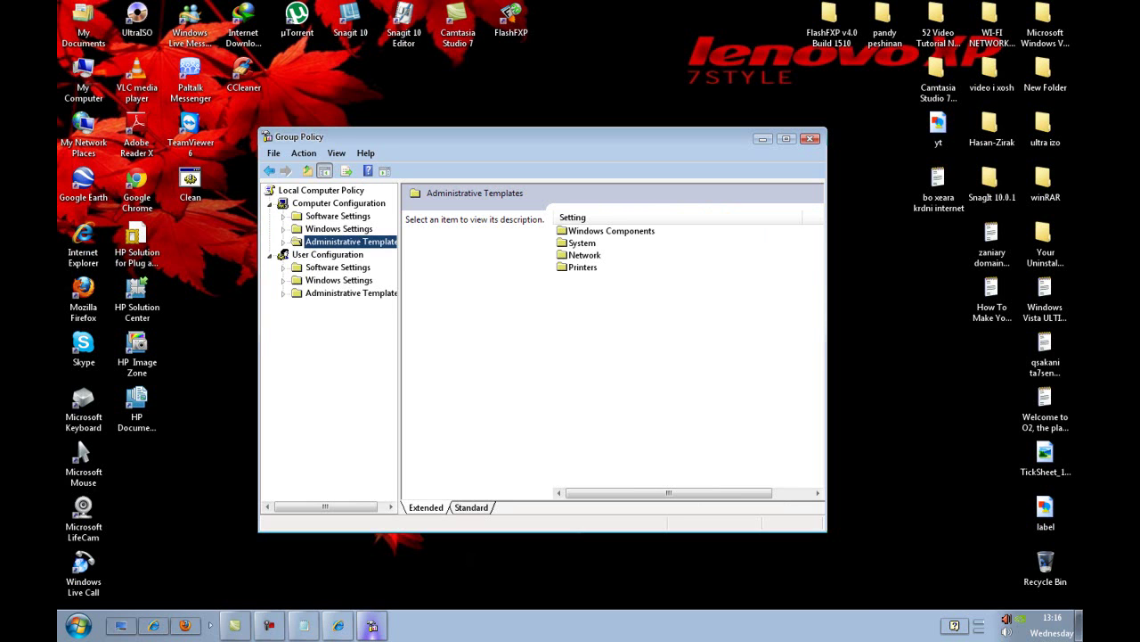
double_click(584, 255)
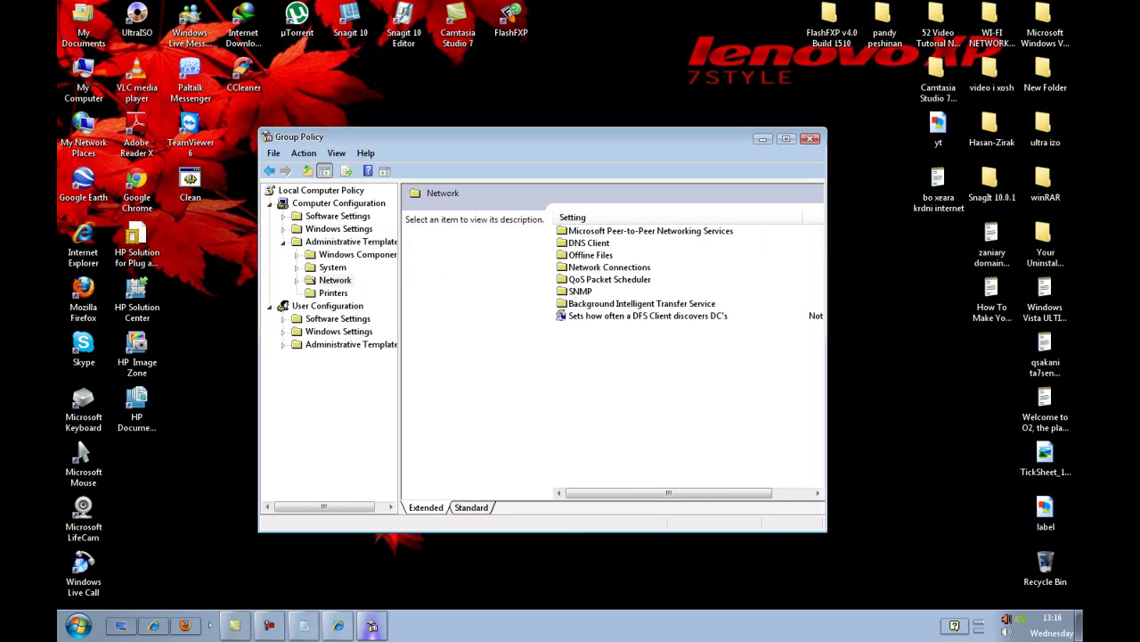
click(610, 279)
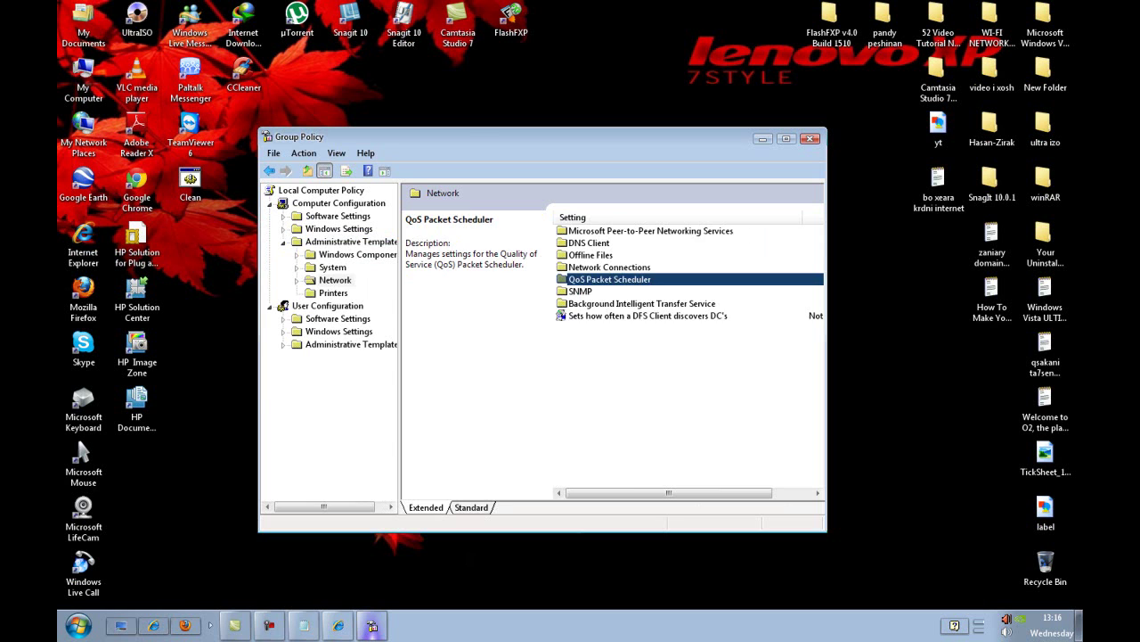
key(Return)
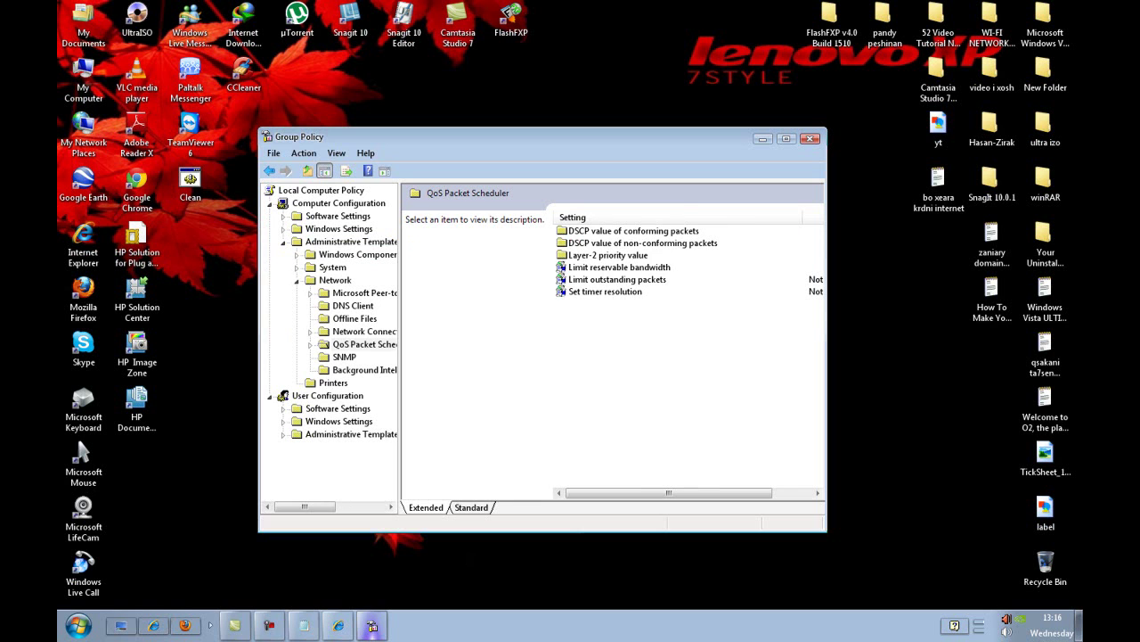
Enable the Limit reservable bandwidth policy with a bandwidth limit of 0 % and confirm its properties
double_click(614, 267)
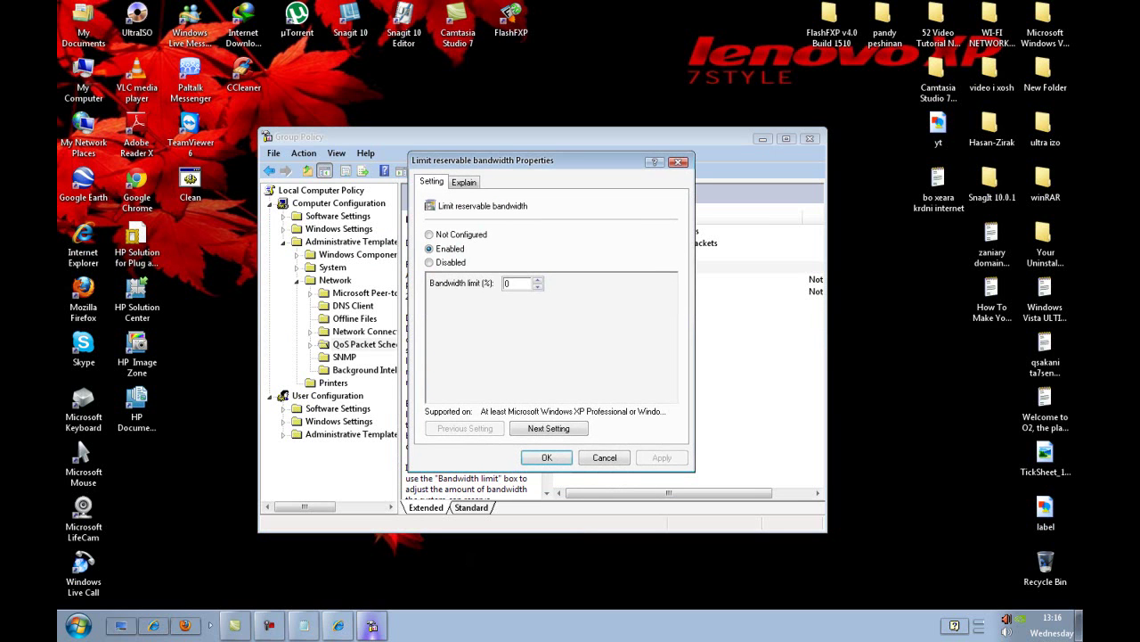
click(428, 234)
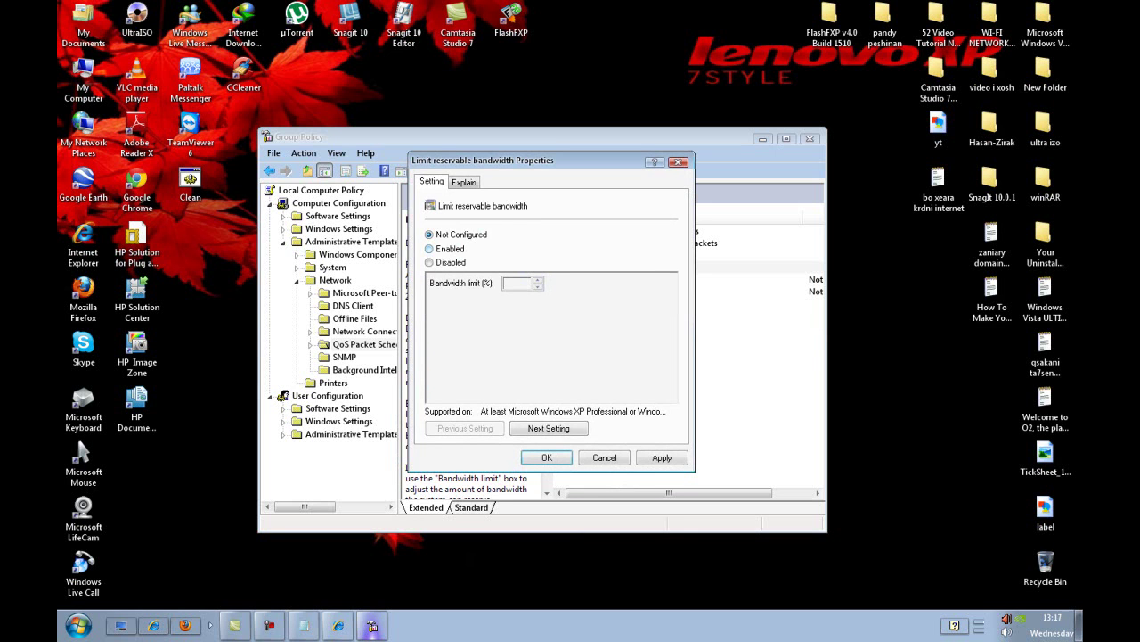
click(428, 249)
text(20)
key(BackSpace)
key(BackSpace)
text(20)
key(BackSpace)
key(BackSpace)
text(0)
click(546, 457)
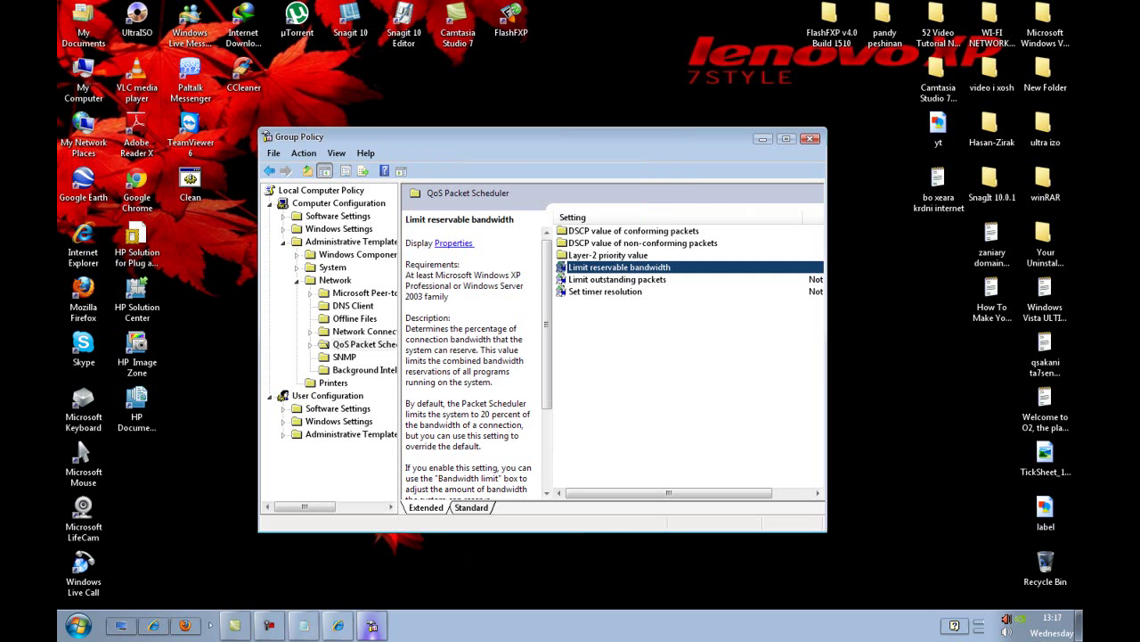
Close the Group Policy editor and refresh the desktop
click(810, 138)
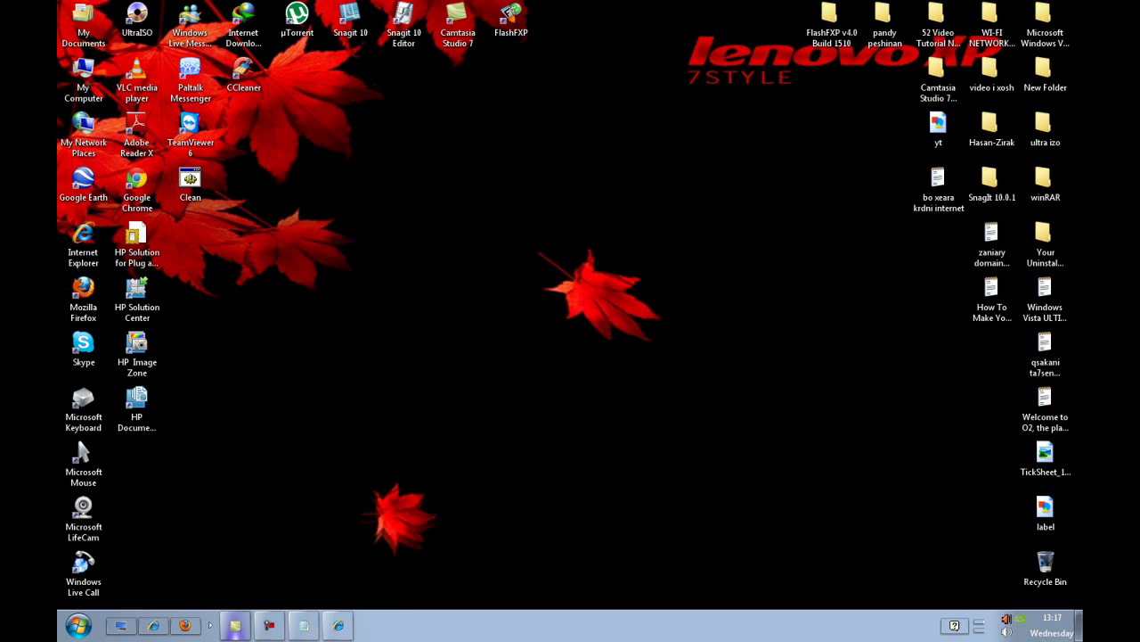
right_click(483, 254)
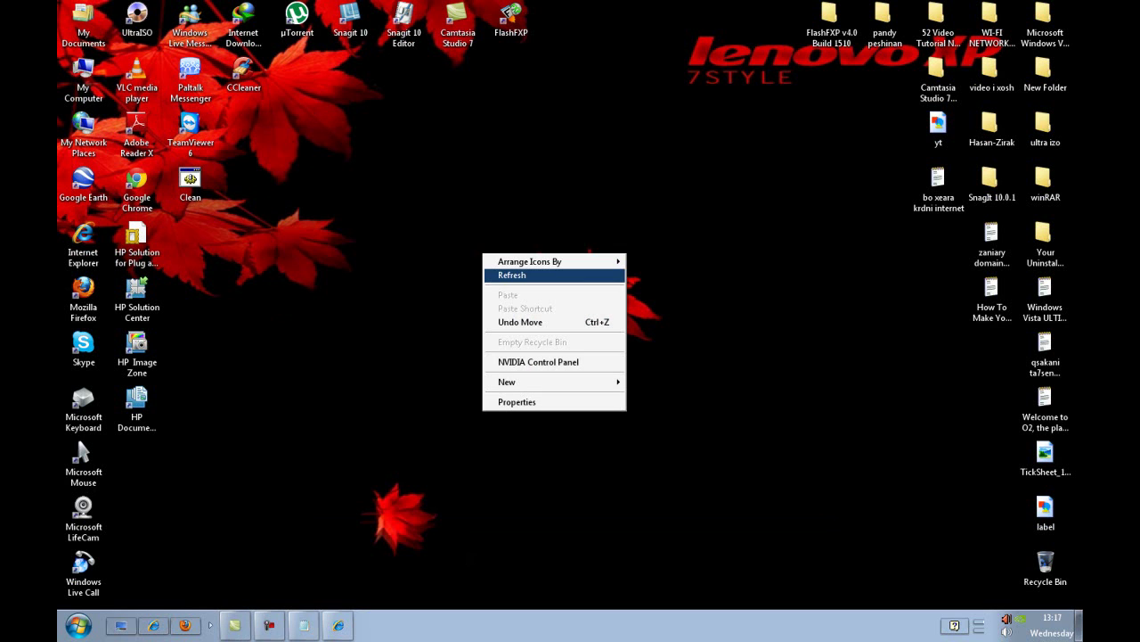
click(513, 275)
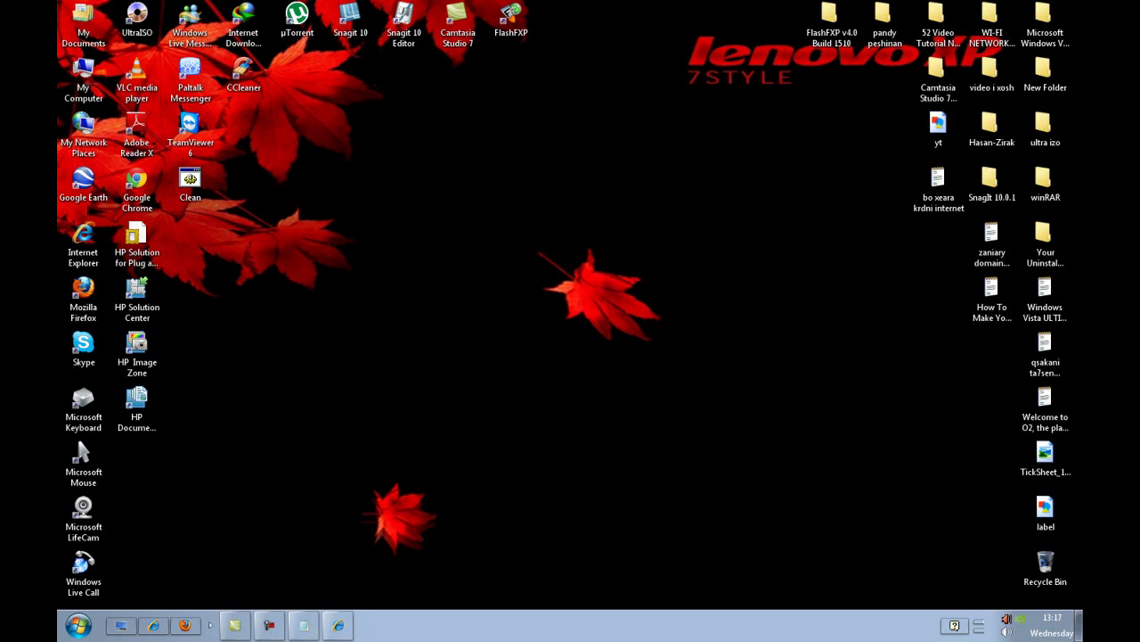
click(78, 624)
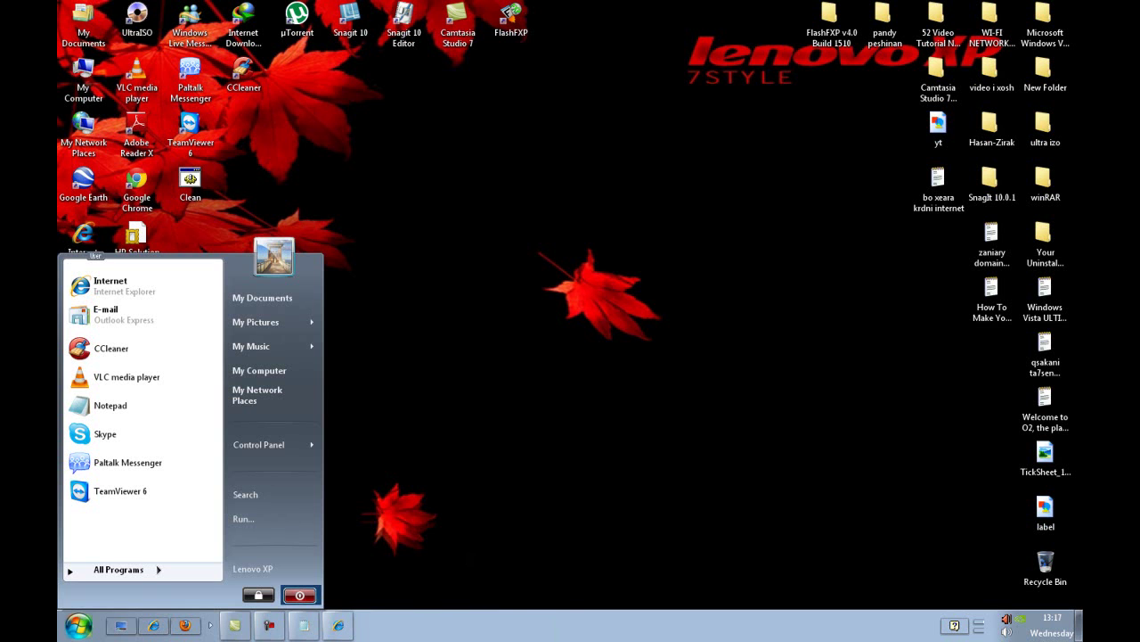
click(299, 594)
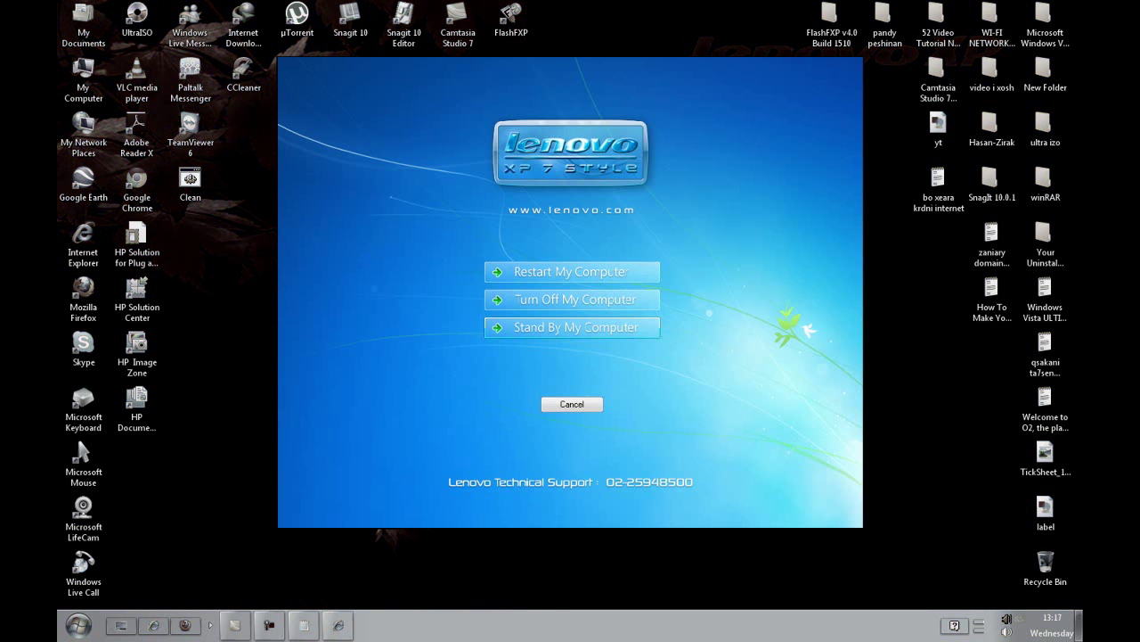
key(Escape)
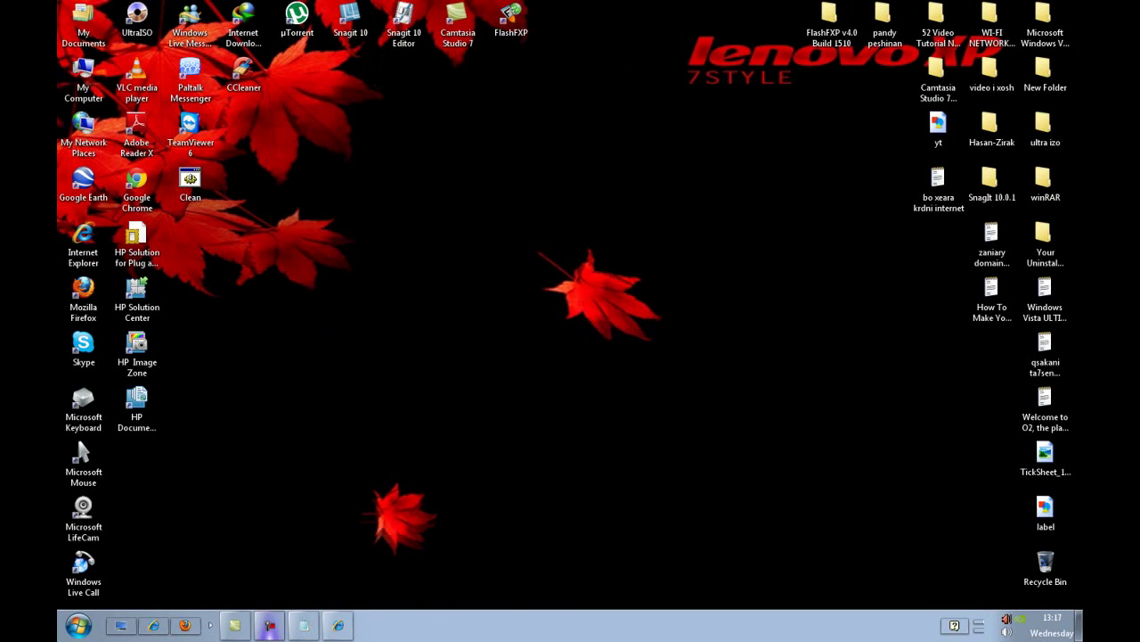
Refresh the desktop and close the browser window showing the OpenDNS website
right_click(460, 277)
click(499, 299)
click(338, 624)
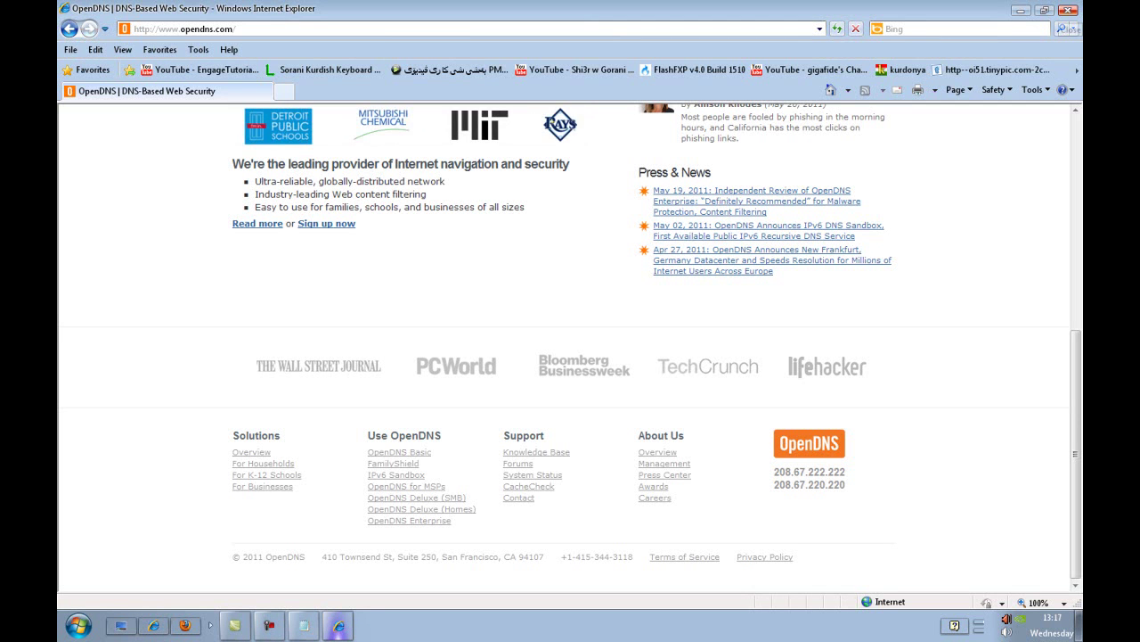
click(1068, 9)
Test page loading in a new Internet Explorer window with the PMM Designer and gigafide's YouTube channel favourites
click(153, 625)
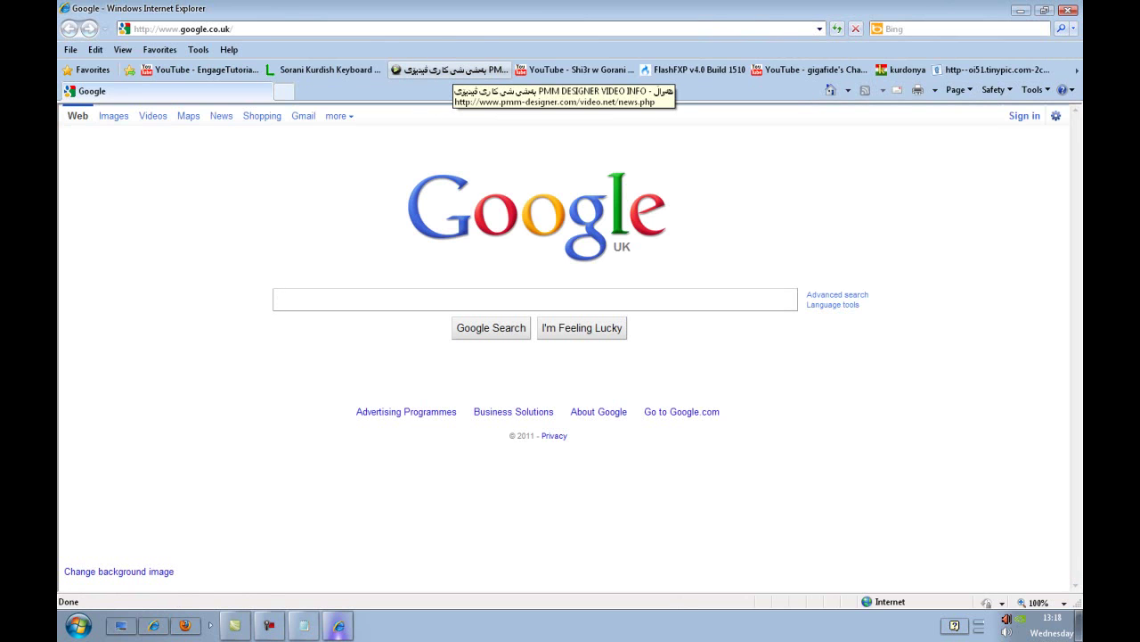
click(450, 69)
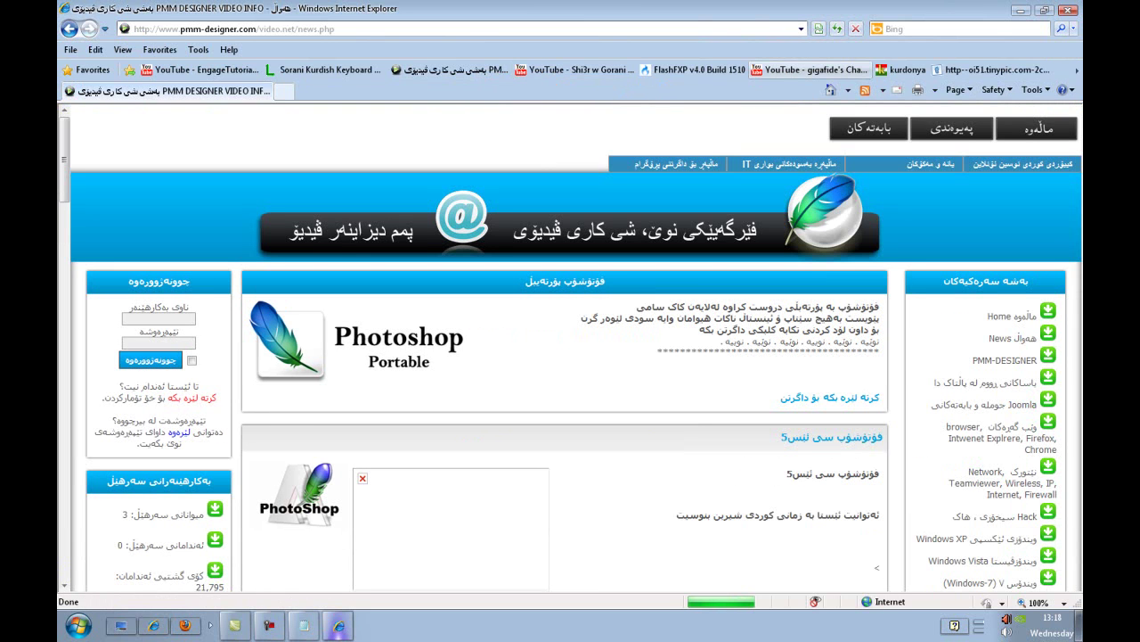
click(806, 70)
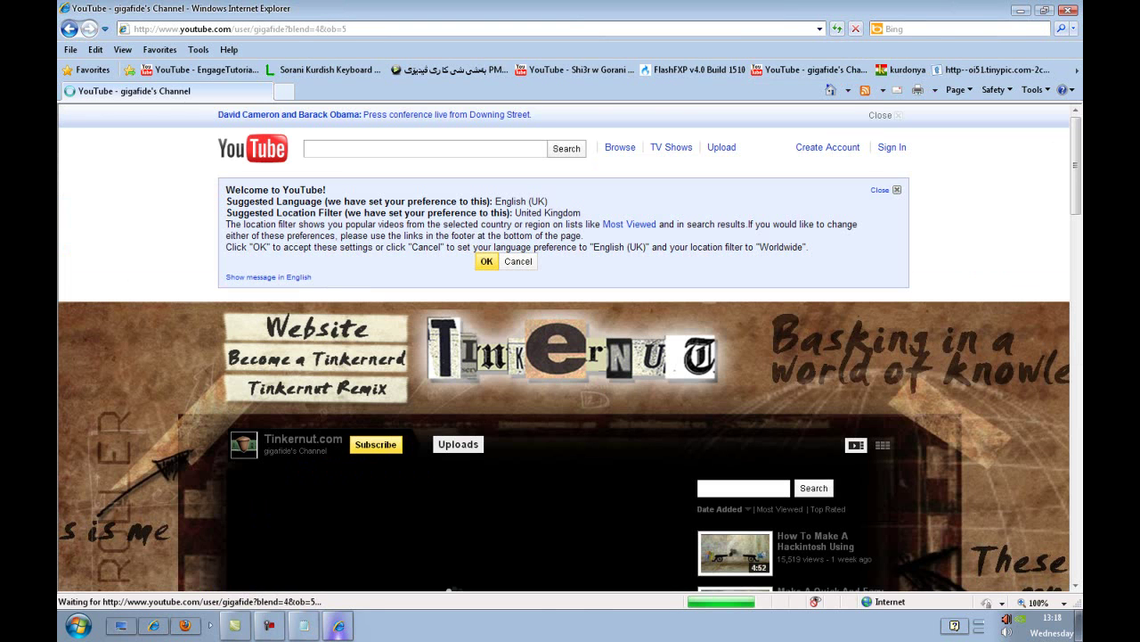
scroll(571, 347, down, 5)
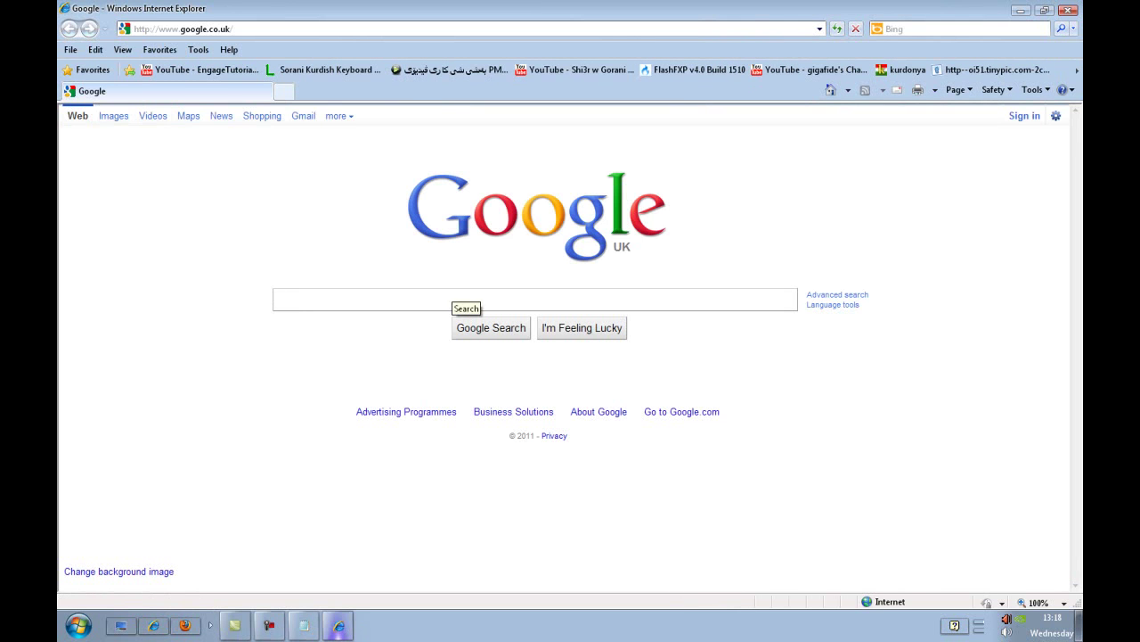
Test page loading with the Facebook and Hawlati favourites
click(1077, 69)
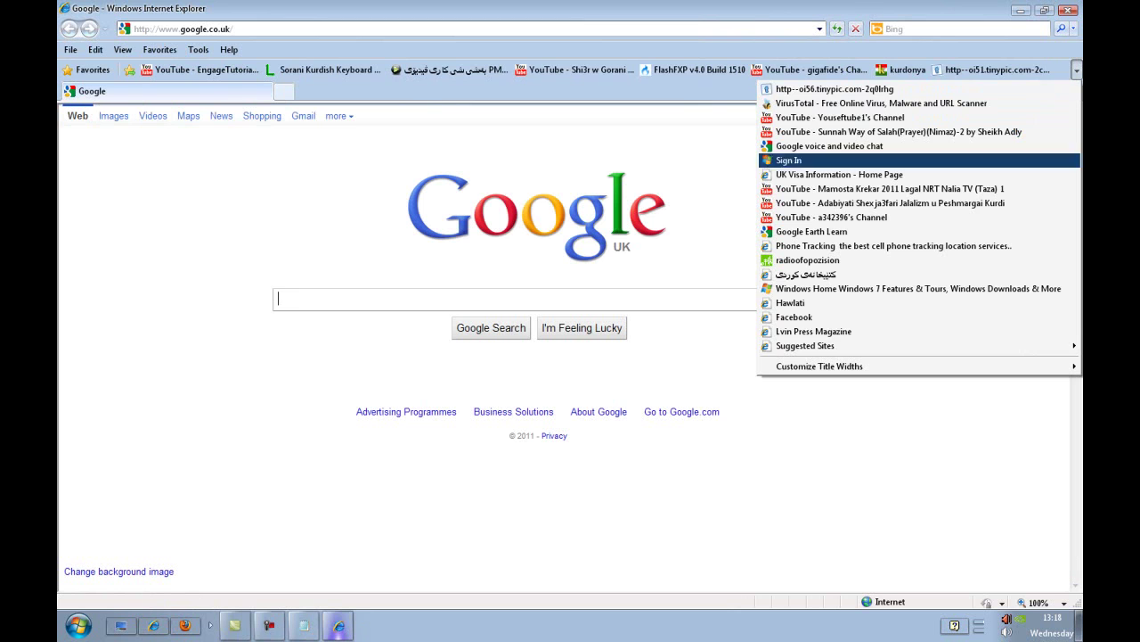
click(794, 316)
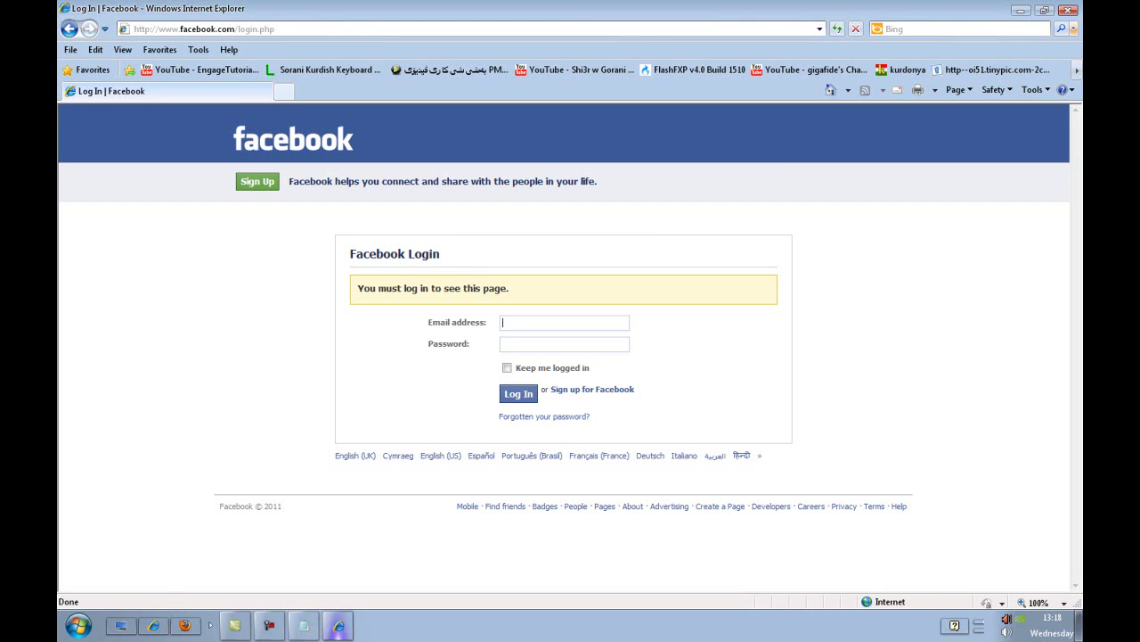
click(1077, 70)
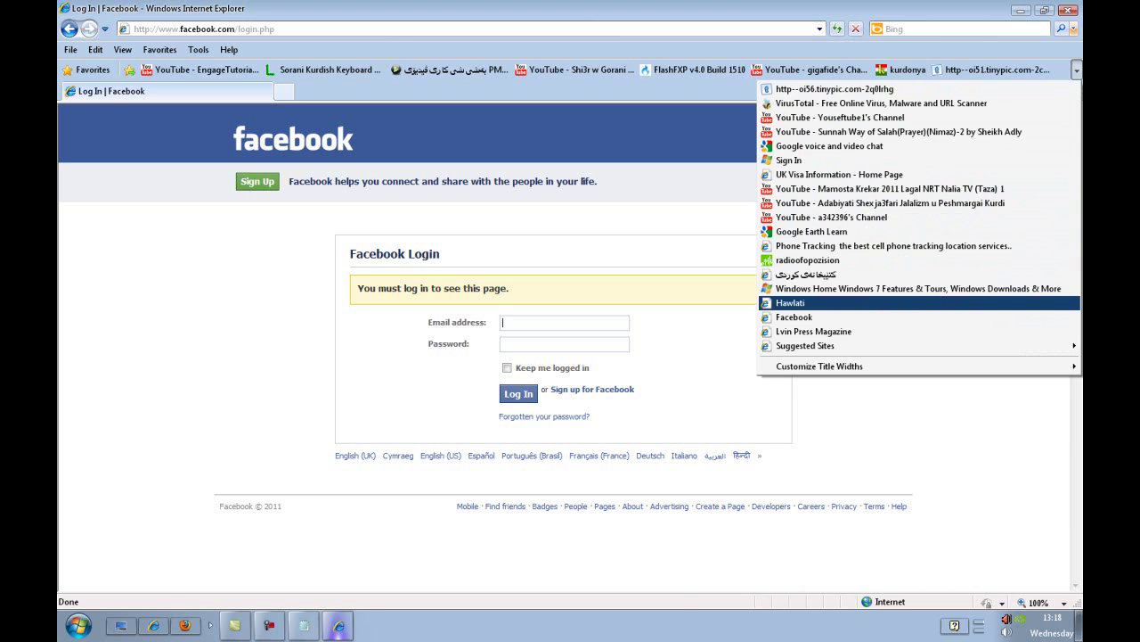
click(791, 303)
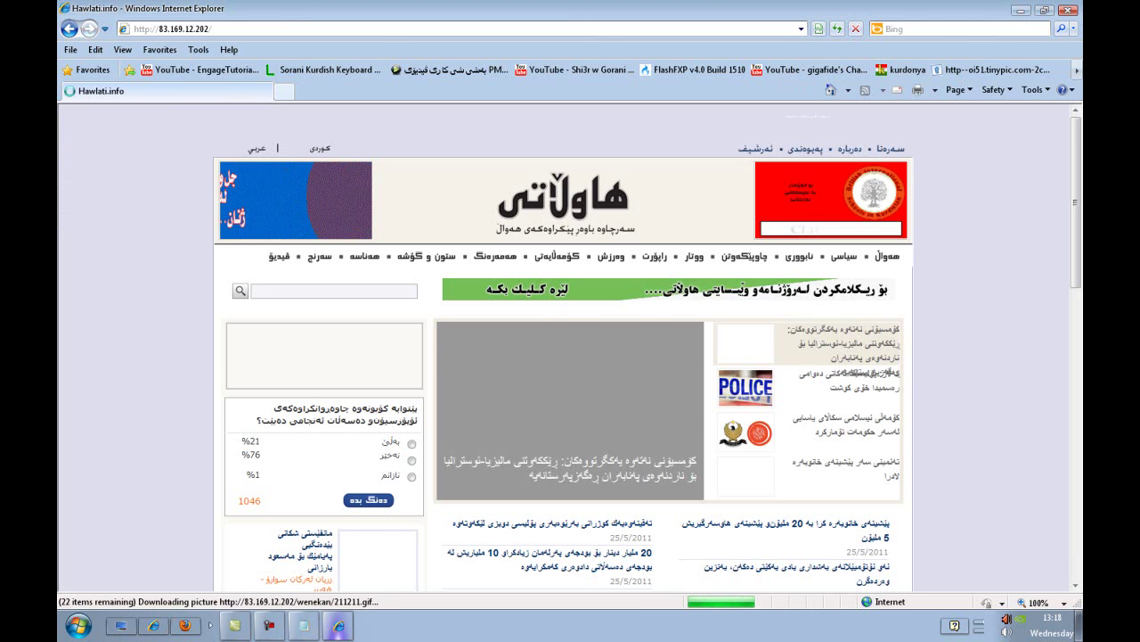
click(1077, 70)
click(814, 330)
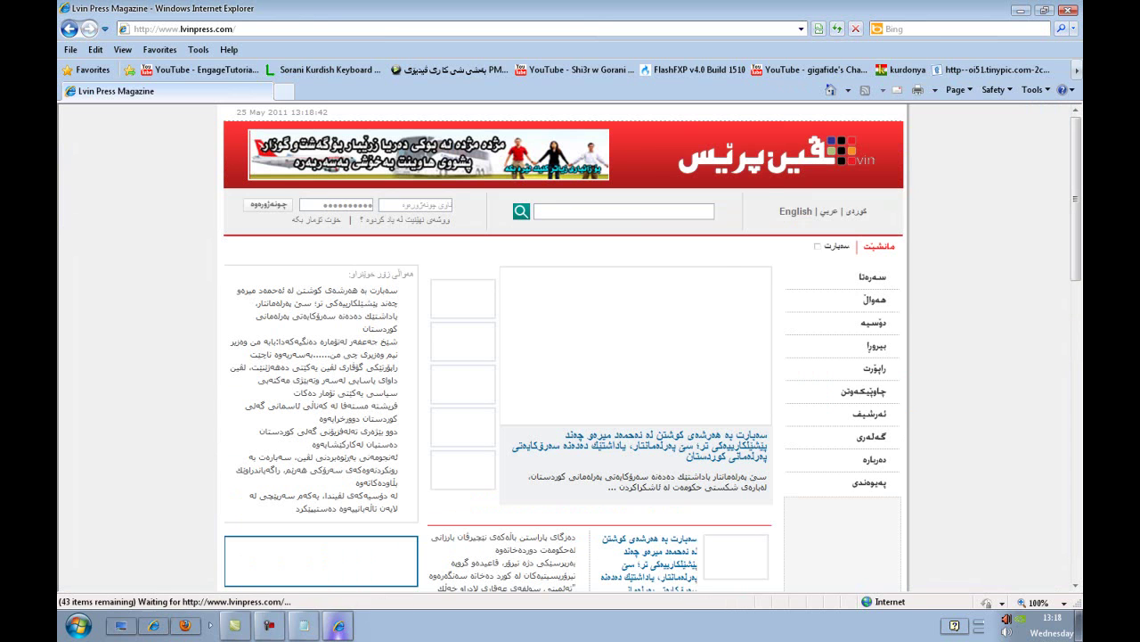
click(1077, 69)
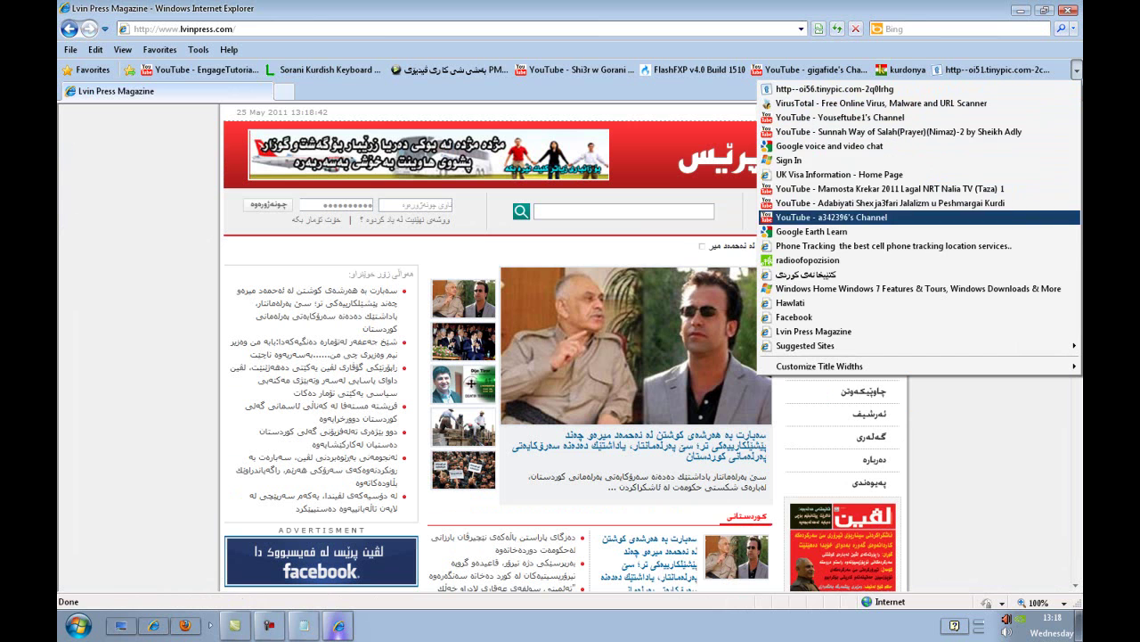
click(802, 273)
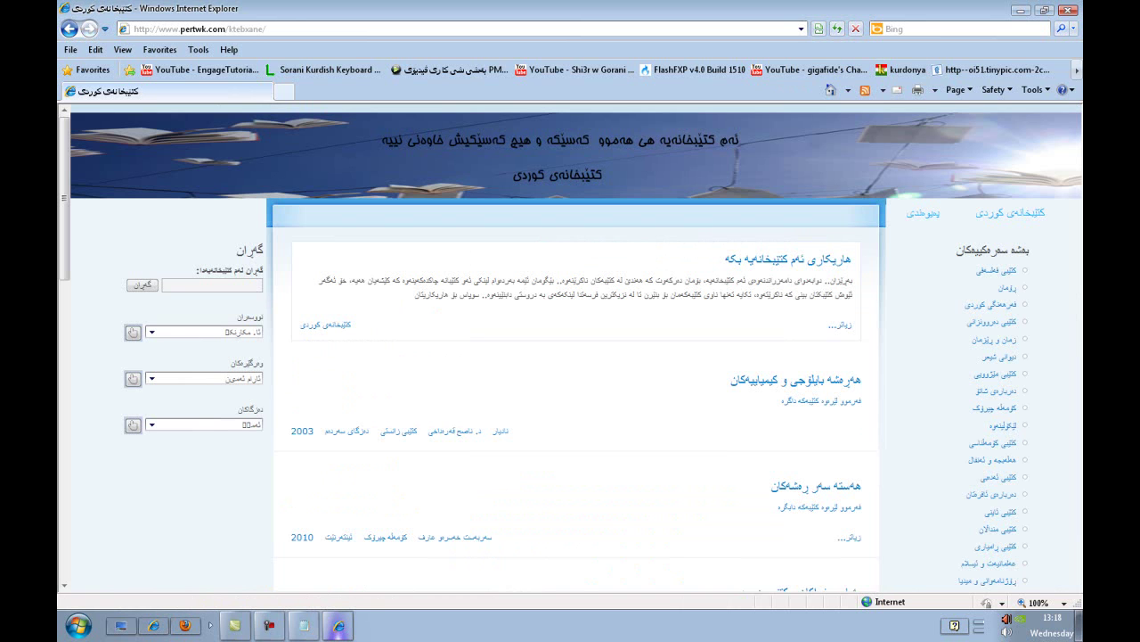
click(1077, 69)
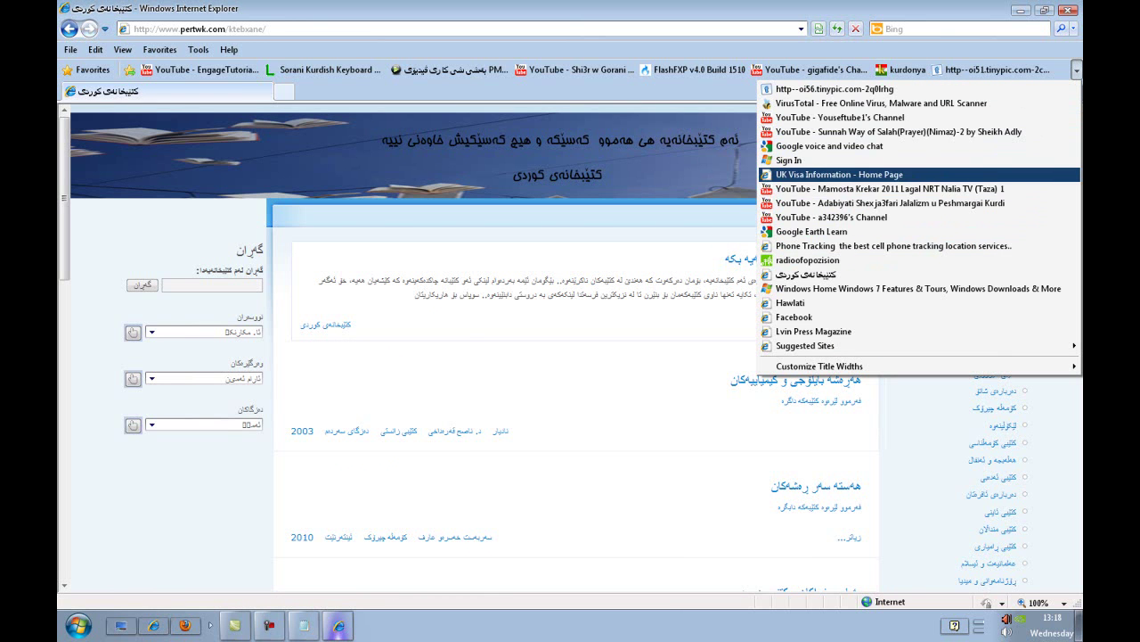
mouse_move(806, 346)
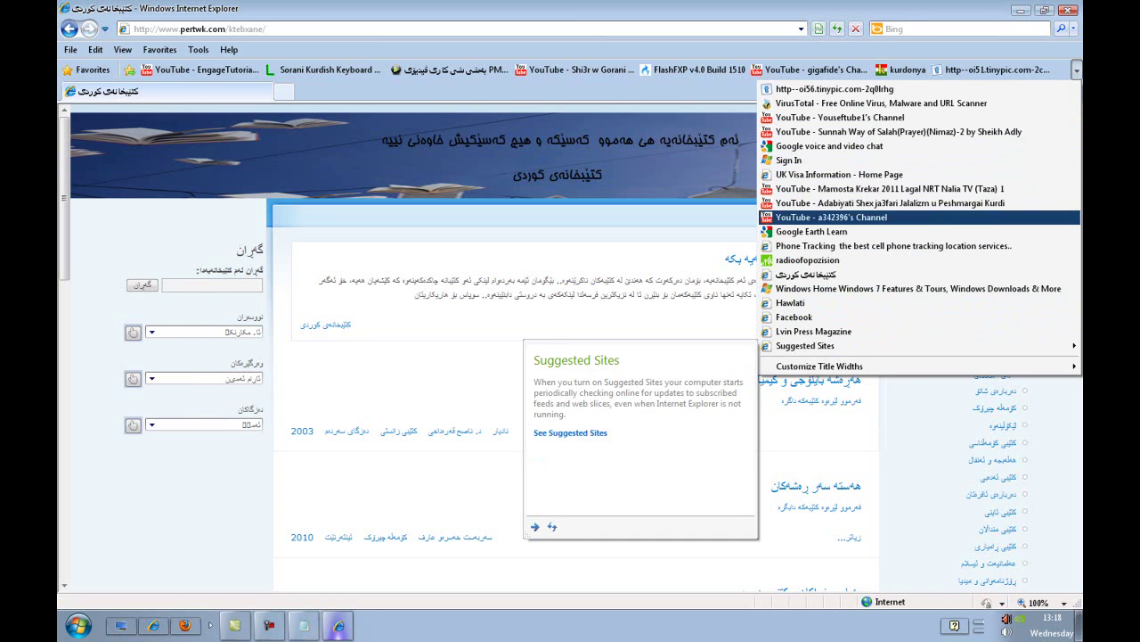
key(Escape)
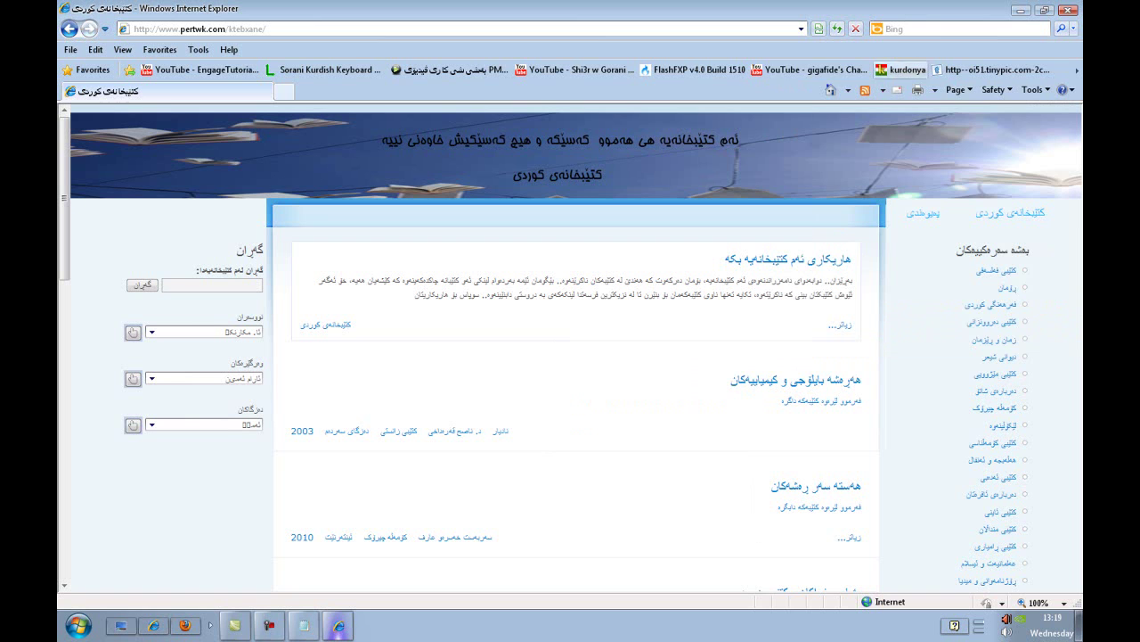
key(alt+d)
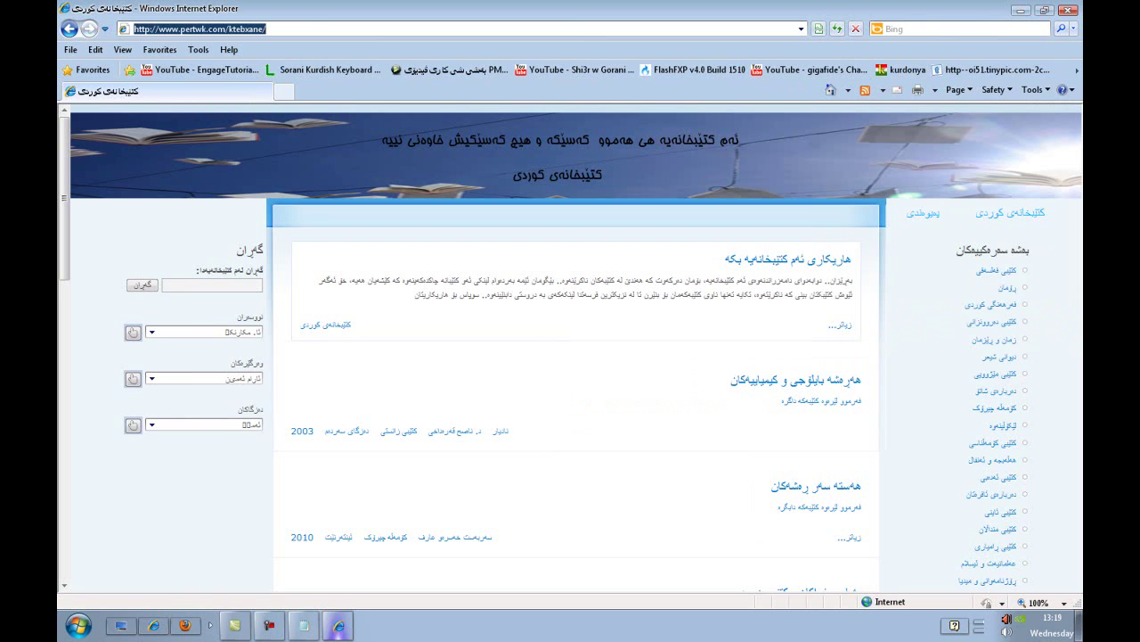
text(www)
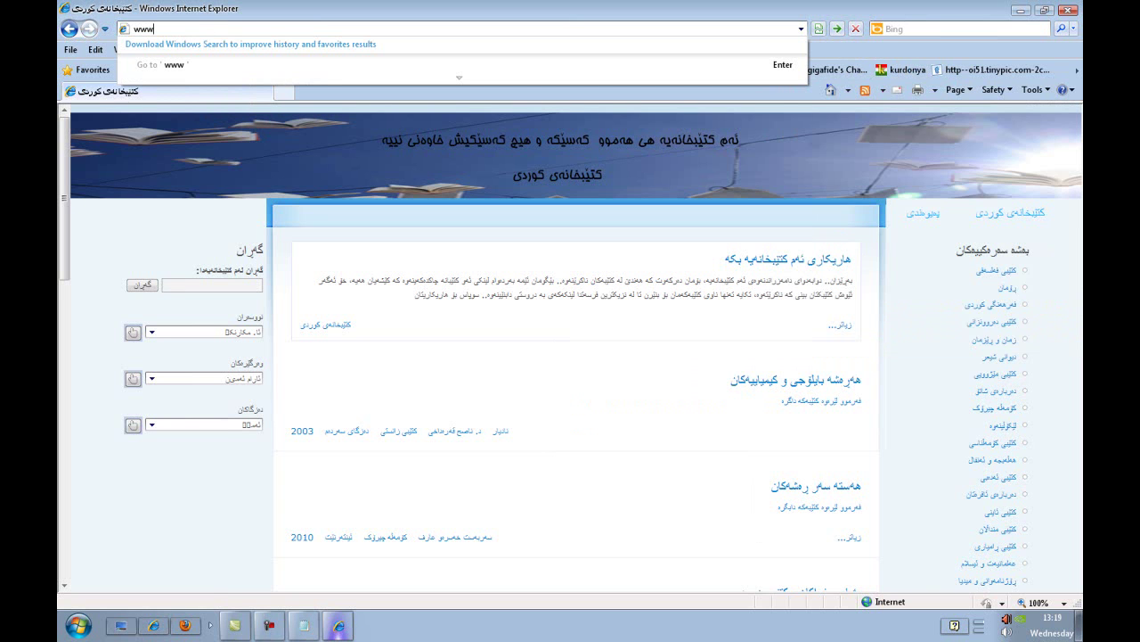
text(.kurdhttp.com)
key(Return)
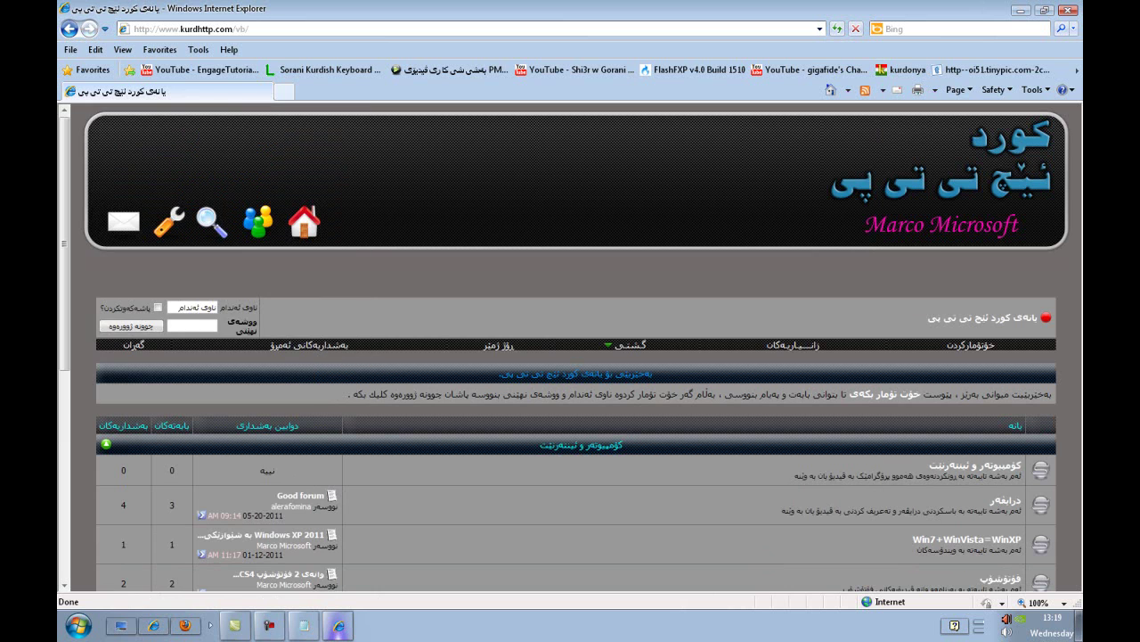
scroll(571, 356, down, 3)
scroll(571, 357, up, 4)
click(1067, 10)
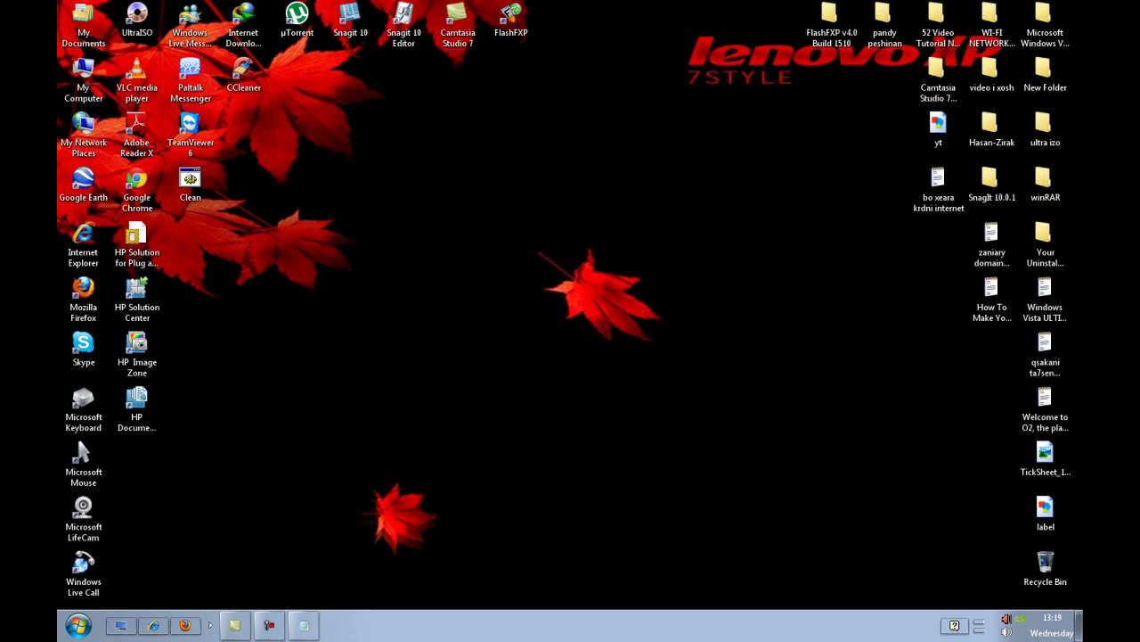
Examine the commands of the Clean desktop script in Notepad, moving its icon to empty desktop space and back below TeamViewer 6
right_click(376, 288)
key(Return)
drag(190, 183, 511, 183)
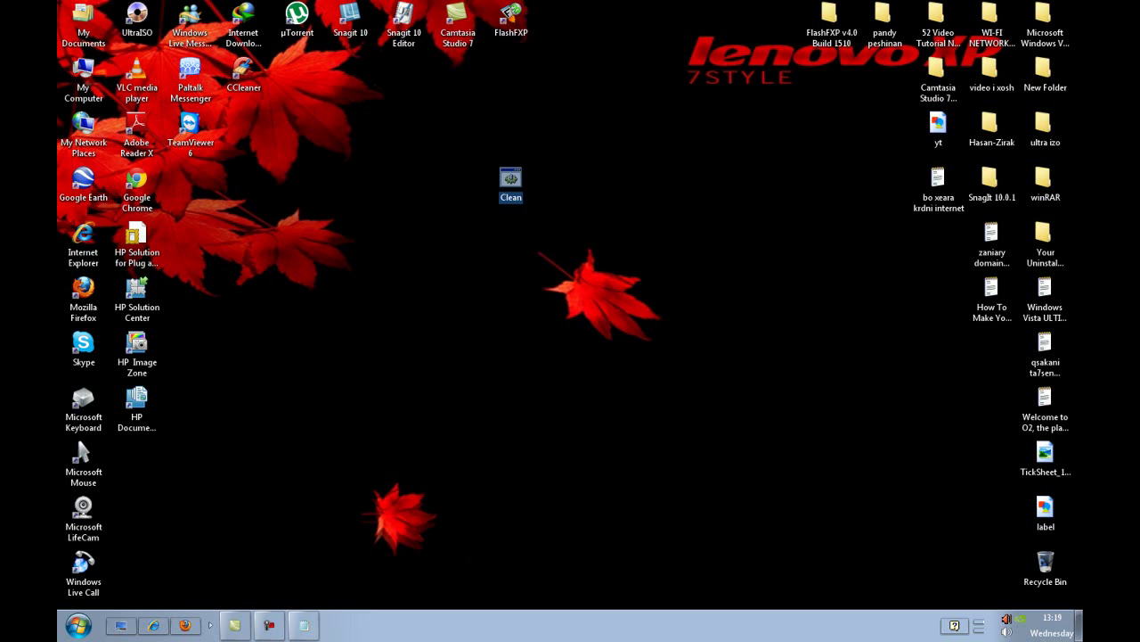
right_click(511, 187)
click(535, 211)
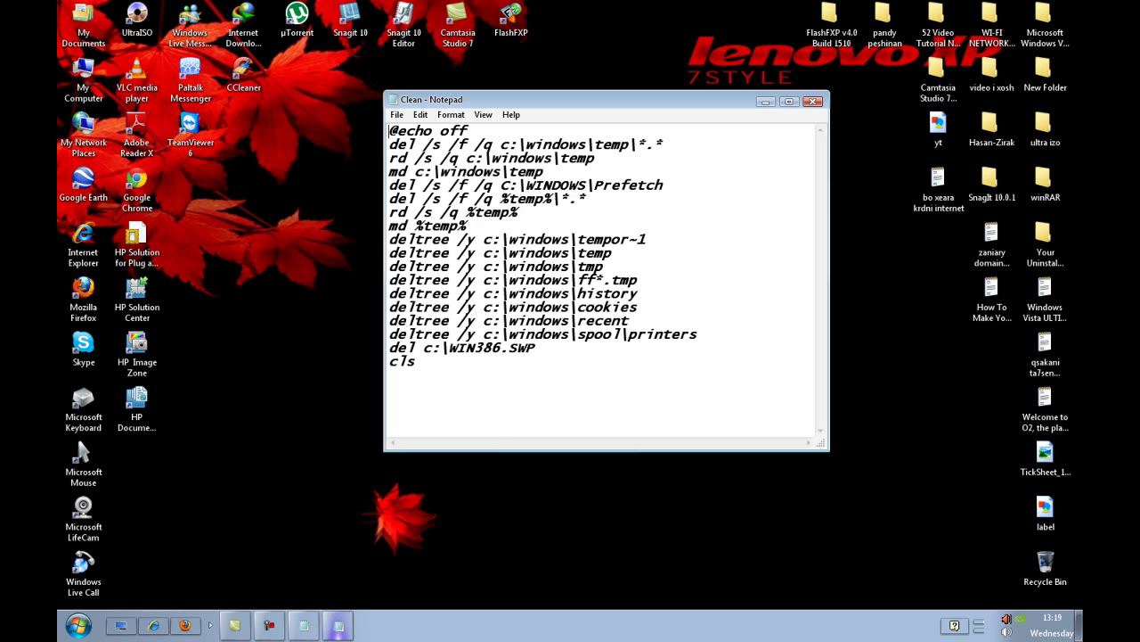
click(813, 100)
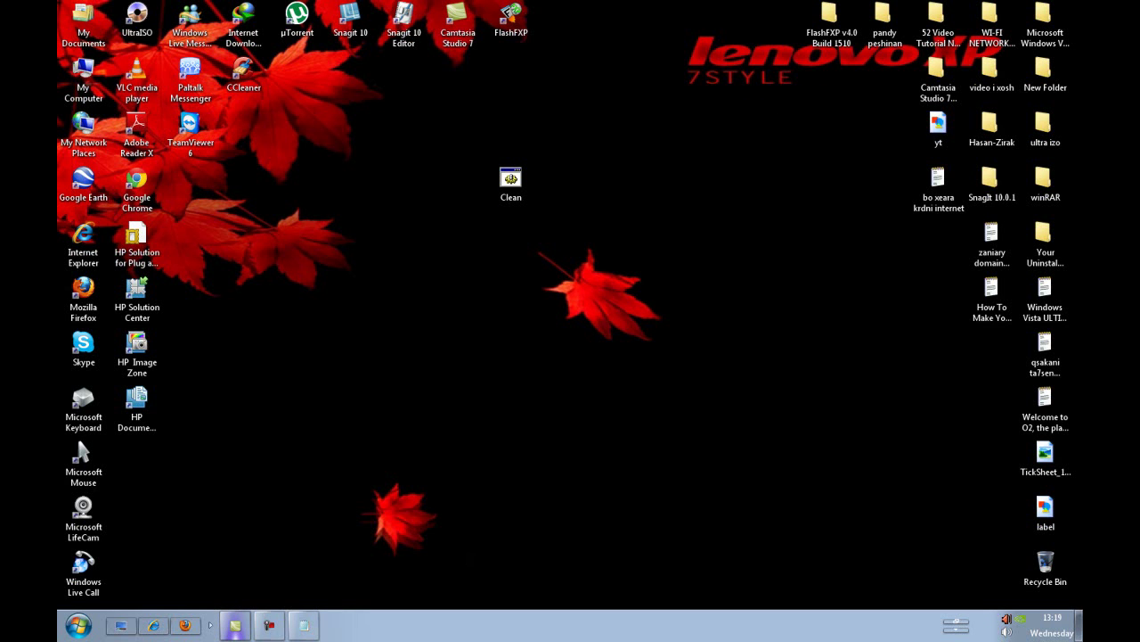
drag(511, 181, 190, 183)
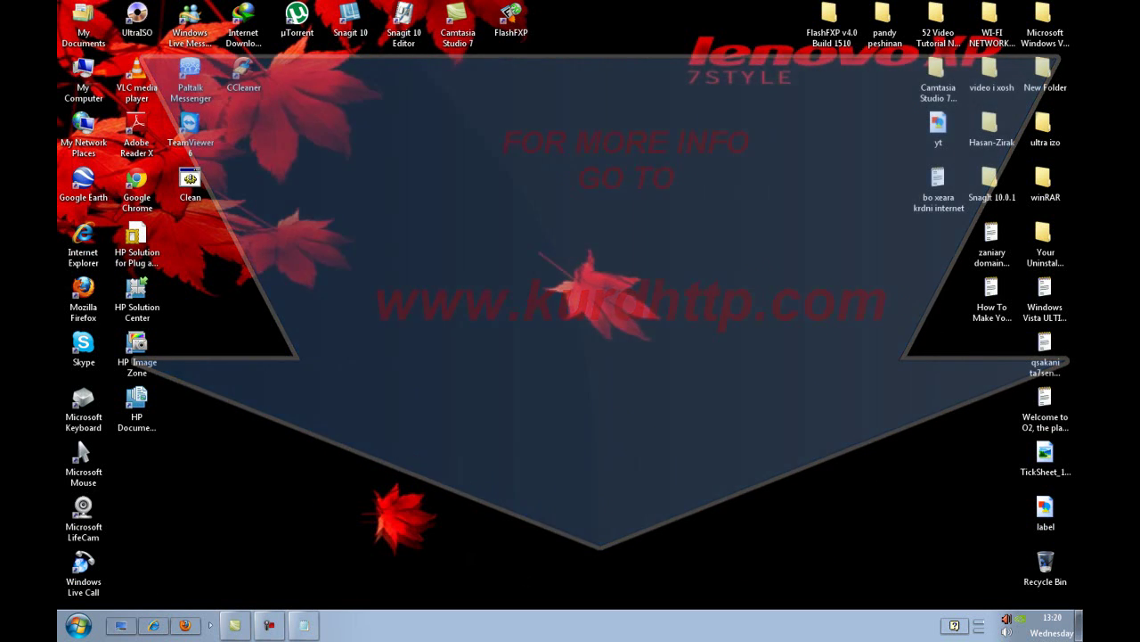
click(190, 183)
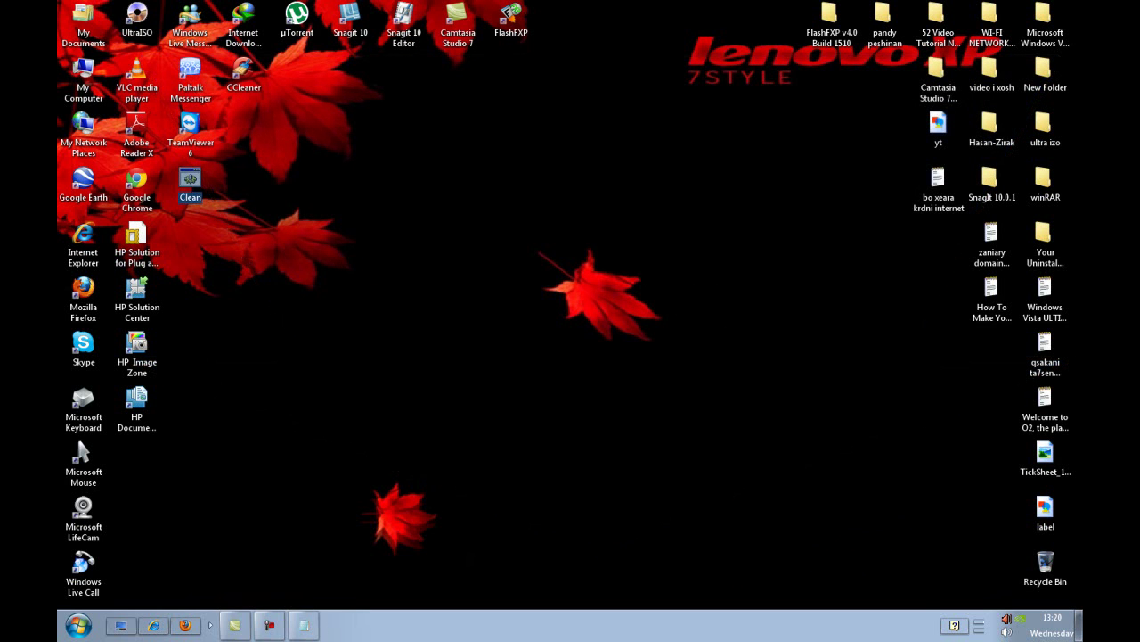